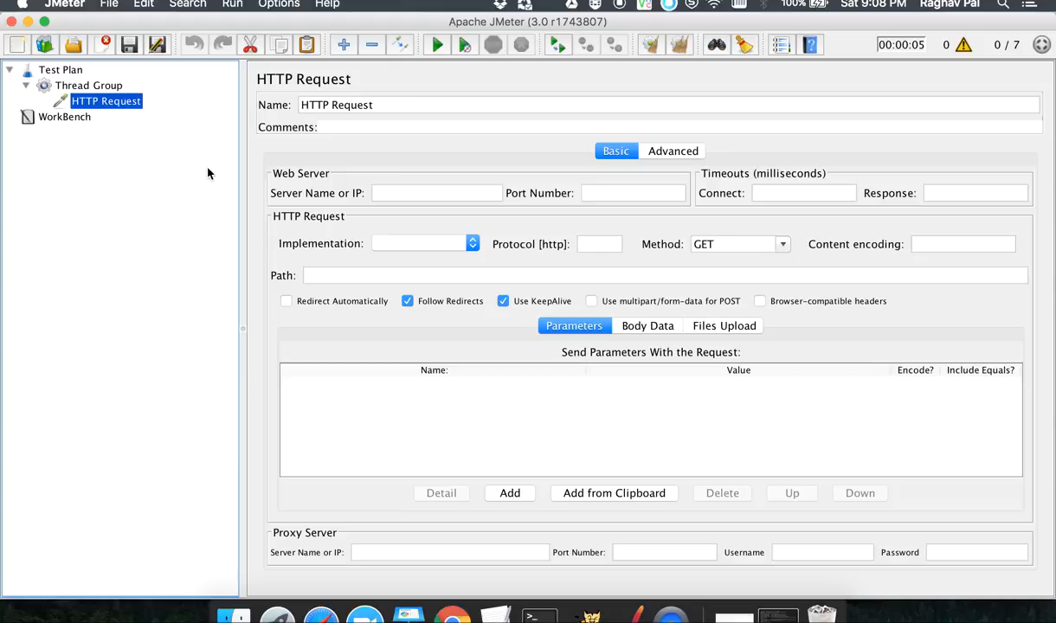
Switch to Chrome, open the bookmarked Life Charger site and copy its web address.
key("ctrl+Right")
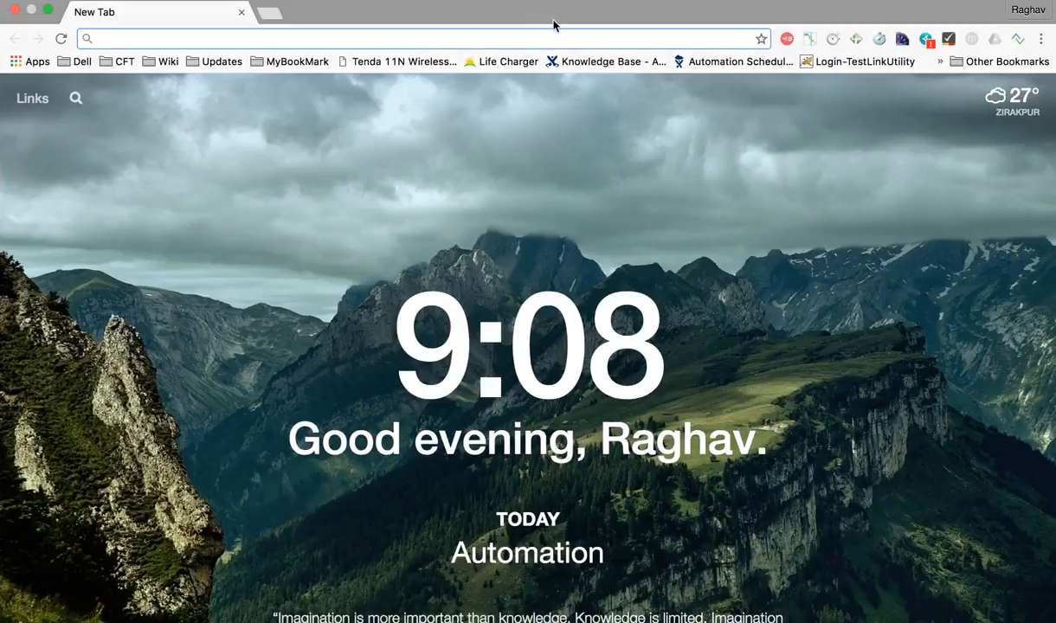
left_click(510, 61)
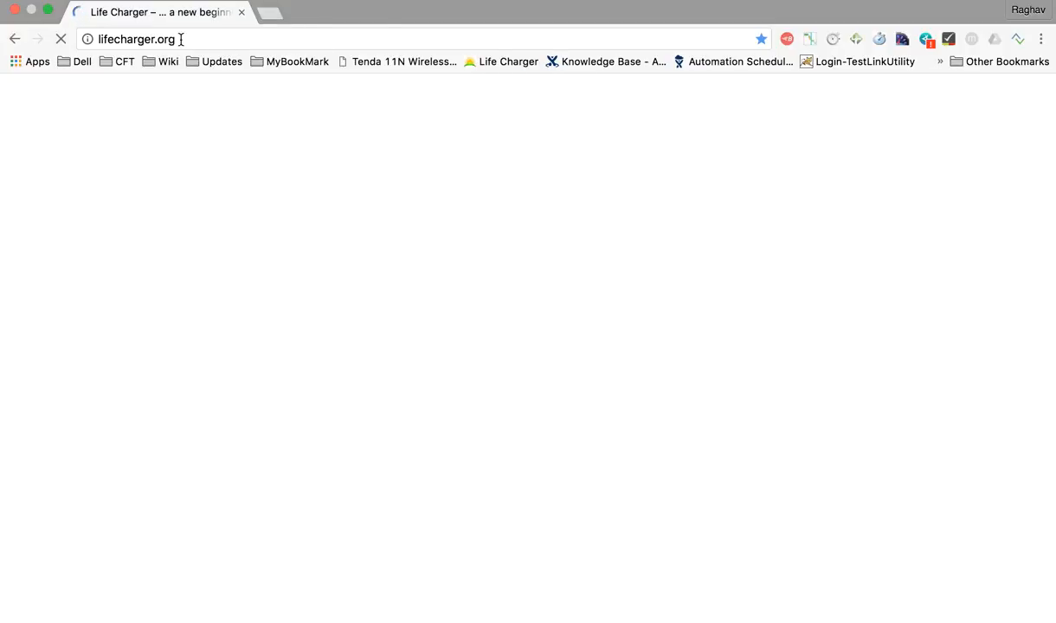
left_click(185, 40)
key("super+c")
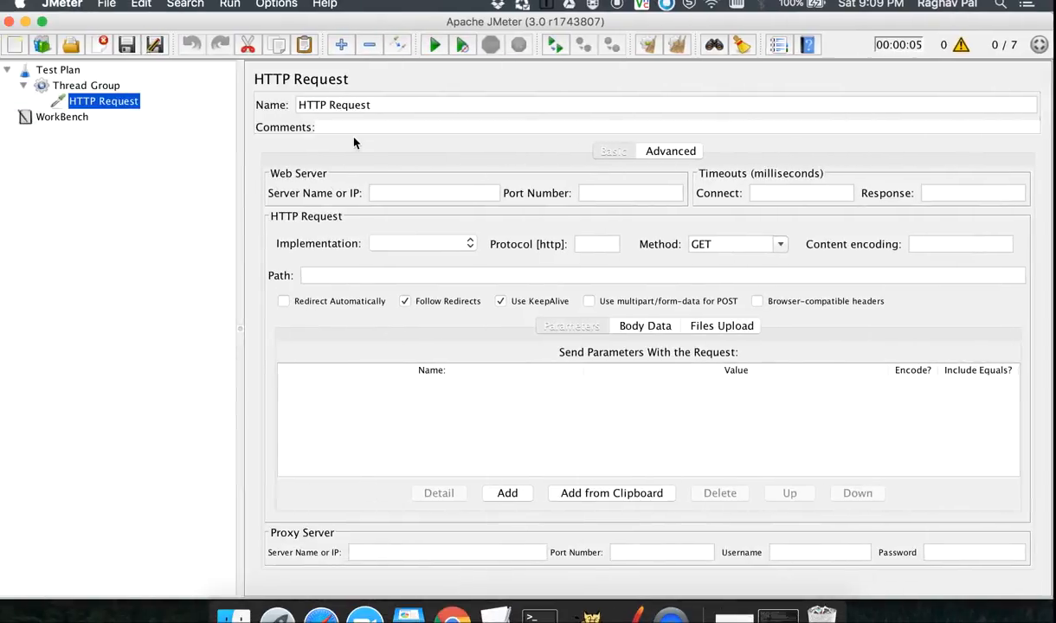
left_click(401, 190)
key("super+v")
left_click_drag(411, 193, 308, 197)
key("BackSpace")
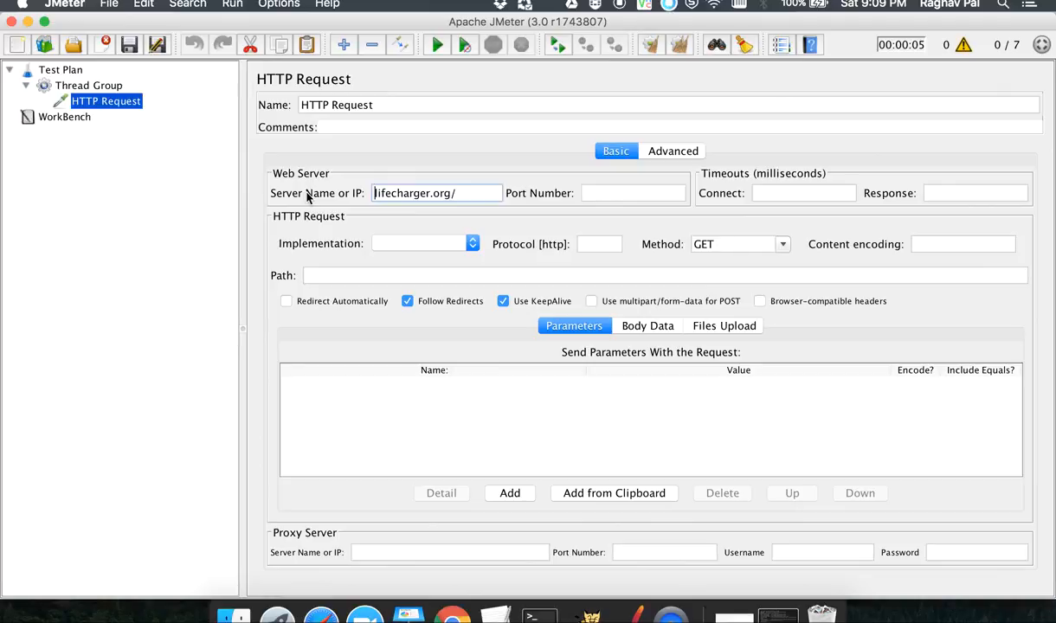
Copy the Thread Group, paste it twice under the Test Plan and expand both copies.
left_click(95, 87)
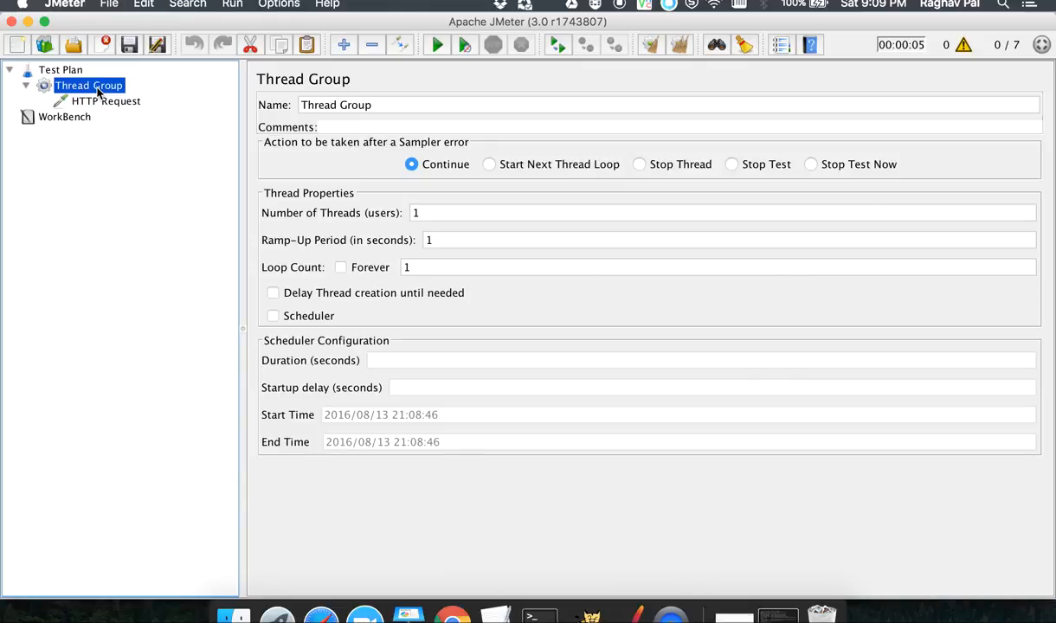
left_click(58, 71)
key("super+v")
key("super+v")
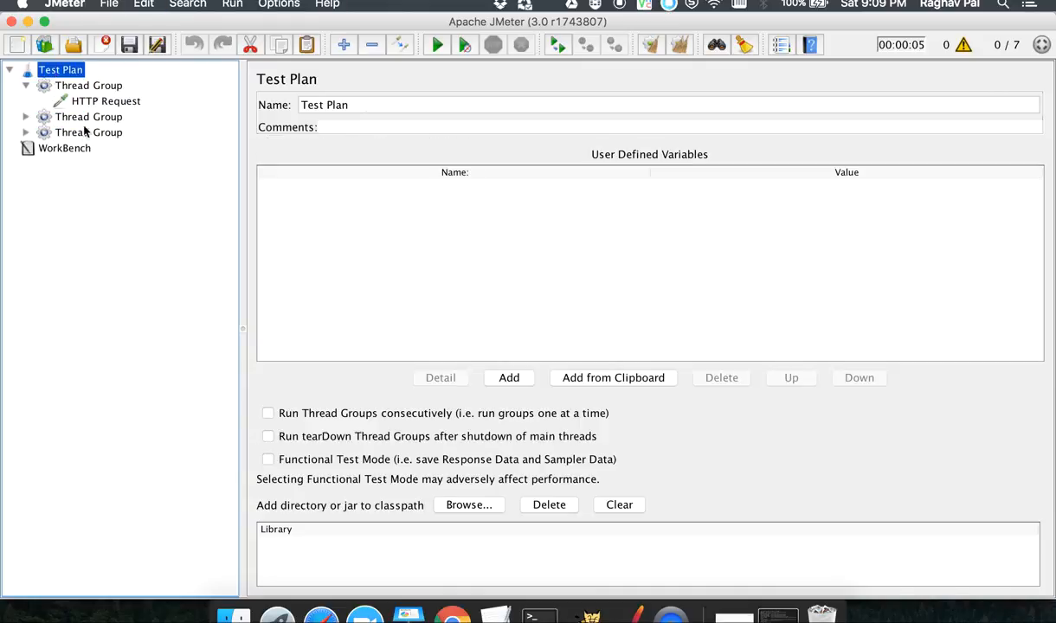
left_click(83, 116)
key("Right")
key("Down")
key("Down")
key("Right")
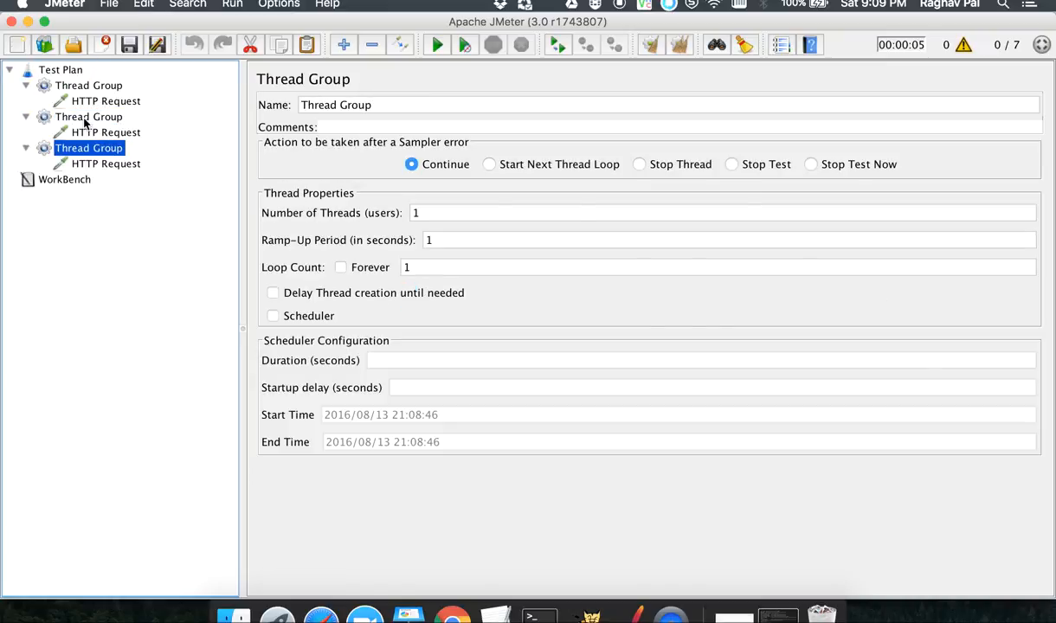
key("Down")
Rename the first thread group to Thread Group 1 and its request to HTTP Request 1.
left_click(96, 86)
left_click(402, 106)
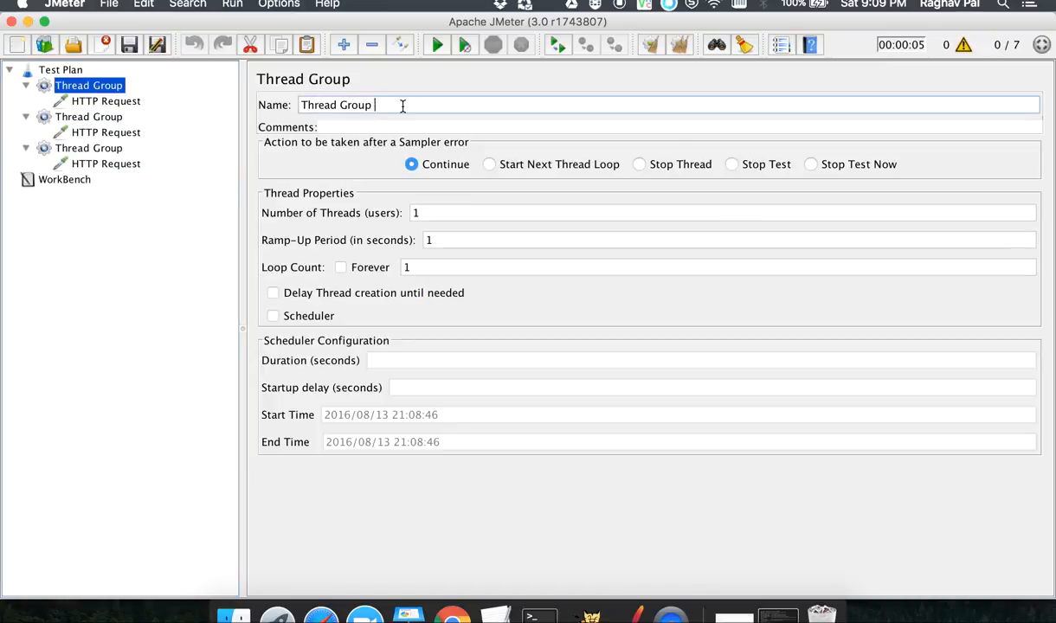
type("1")
left_click(108, 102)
left_click(404, 104)
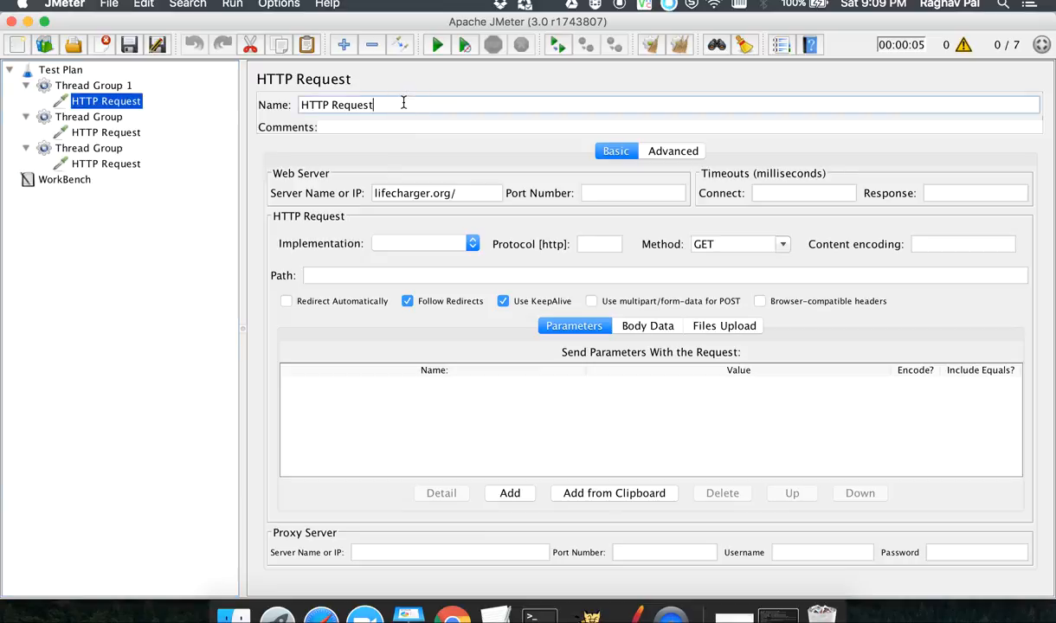
type("1")
Rename the second thread group to Thread Group 2 and its request to HTTP Request 2.
left_click(100, 117)
left_click(393, 105)
type("2")
left_click(106, 132)
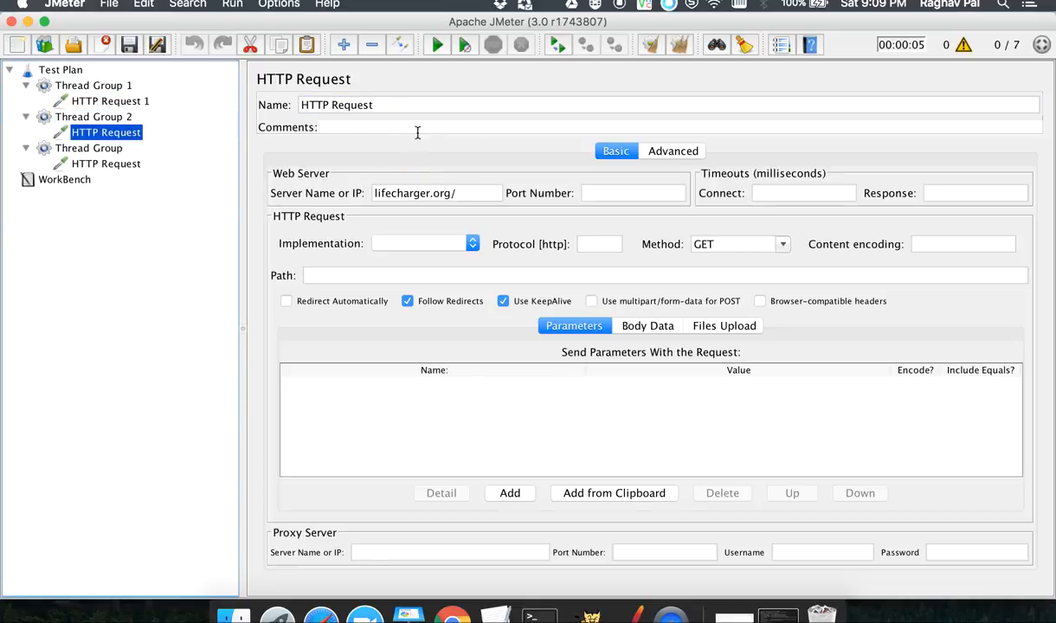
left_click(406, 104)
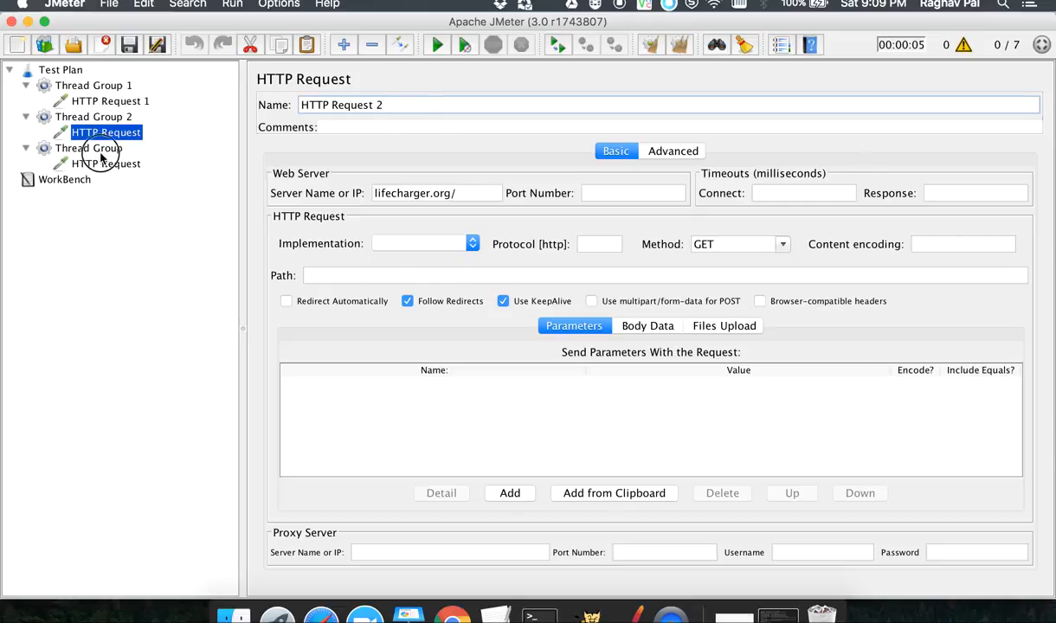
Rename the third thread group to Thread Group 3 and its request to HTTP Request 3.
left_click(89, 148)
left_click(399, 105)
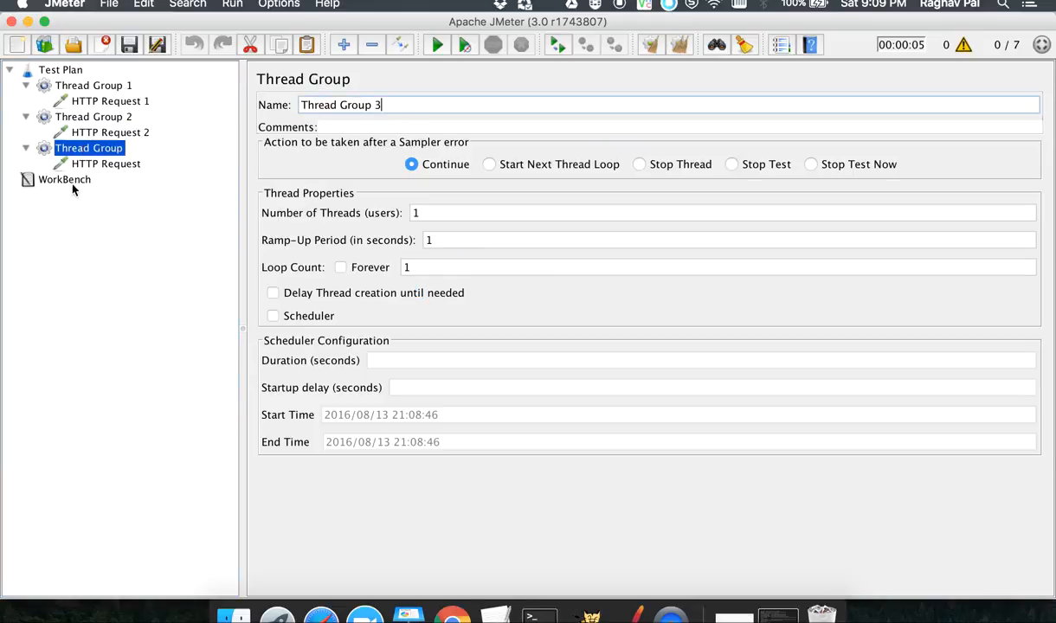
left_click(95, 166)
left_click(390, 99)
type("3")
Review the settings of the renamed thread groups and their HTTP requests.
left_click(77, 103)
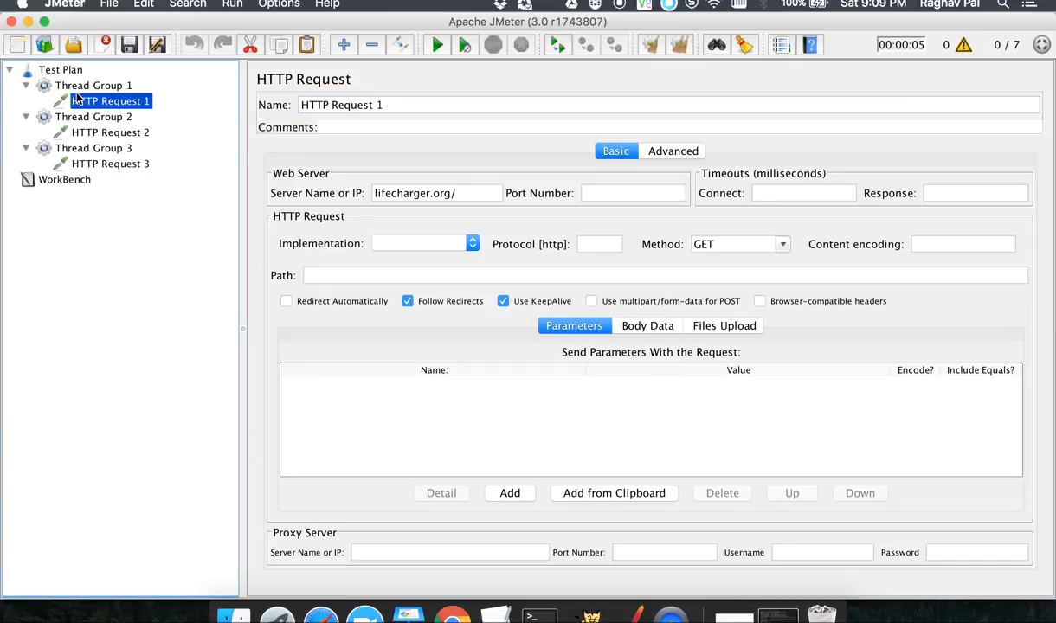
left_click(72, 88)
left_click(83, 115)
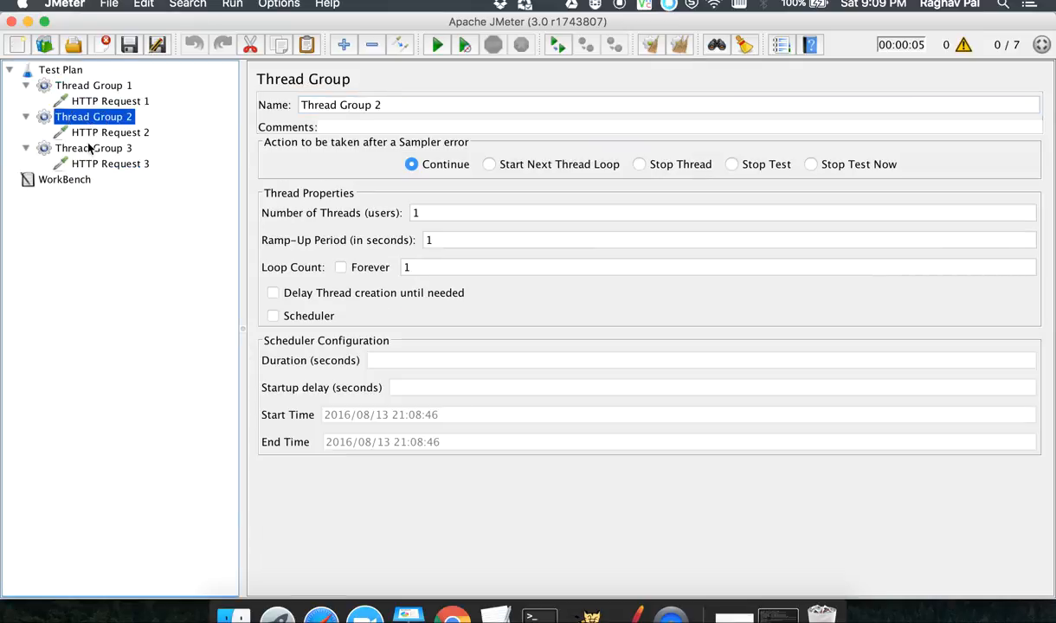
left_click(85, 148)
left_click(93, 101)
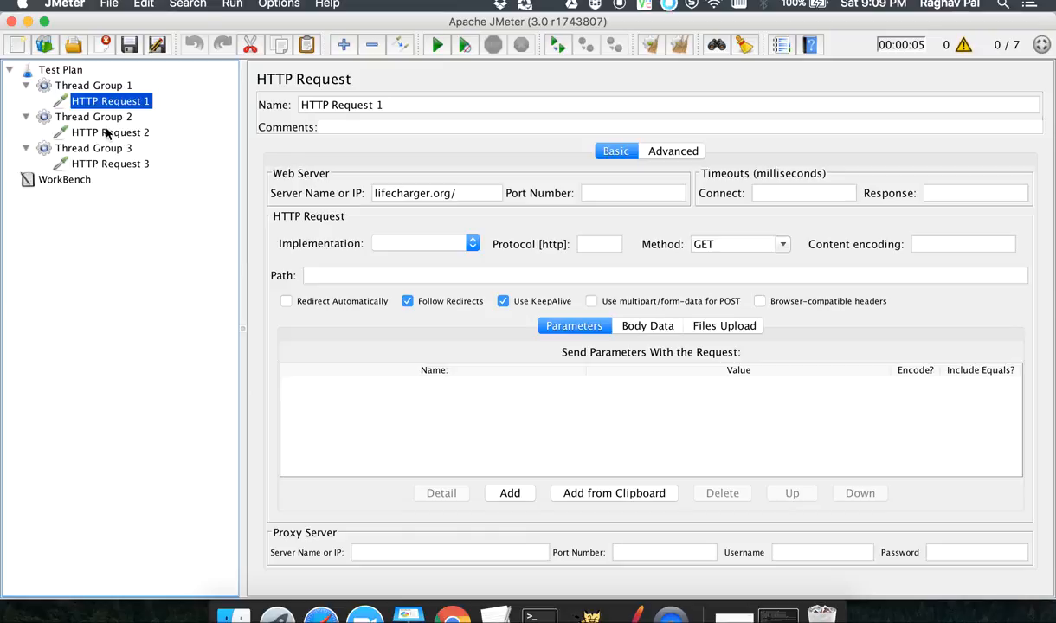
left_click(103, 130)
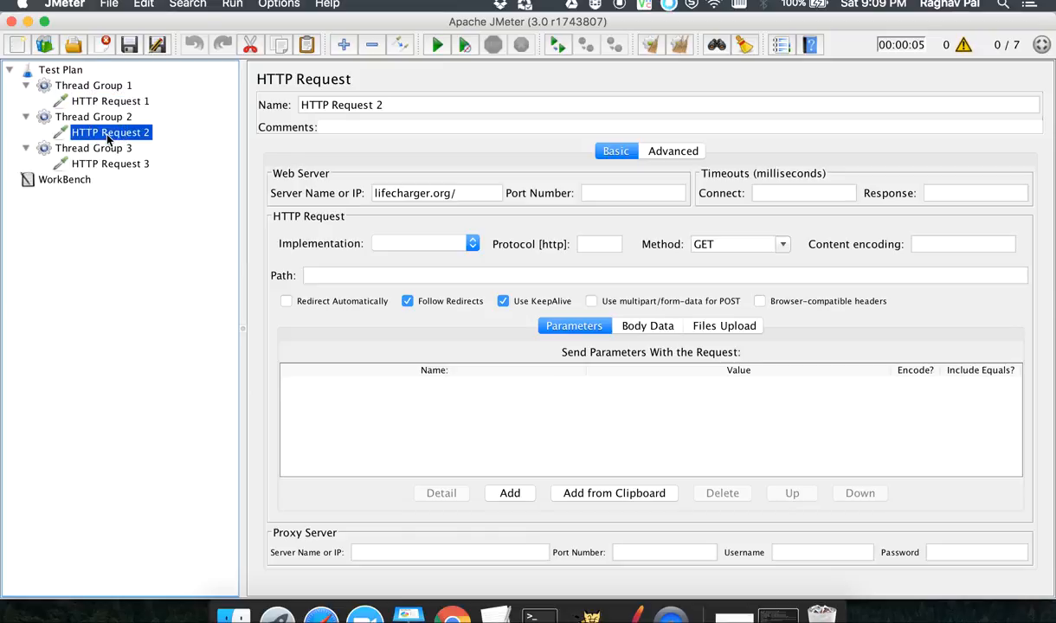
Add a Summary Report listener and a View Results in Table listener to the Test Plan.
left_click(63, 70)
right_click(71, 76)
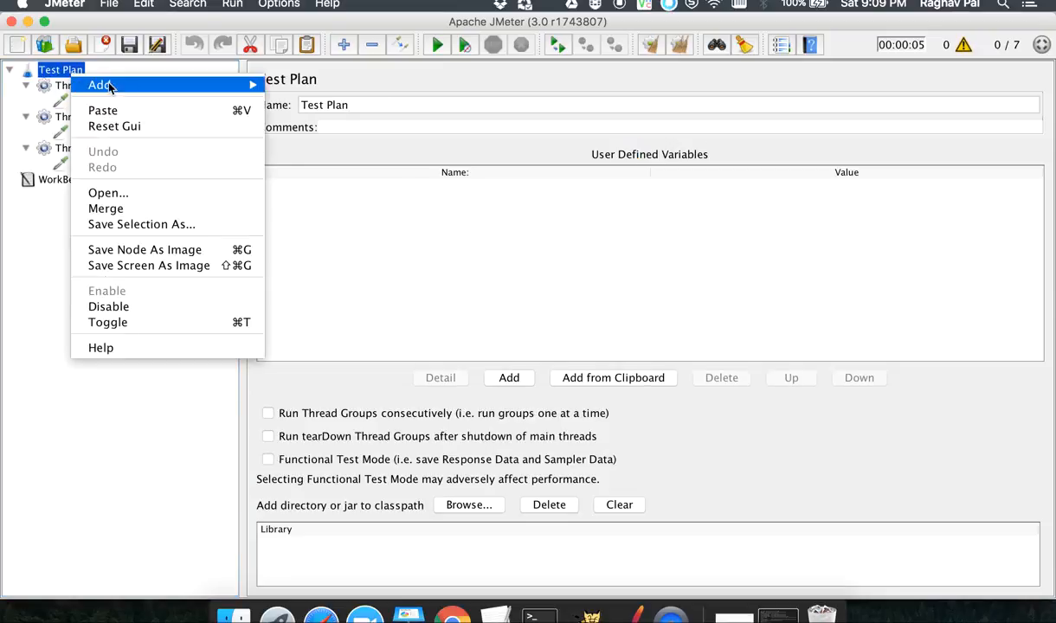
mouse_move(143, 87)
mouse_move(330, 194)
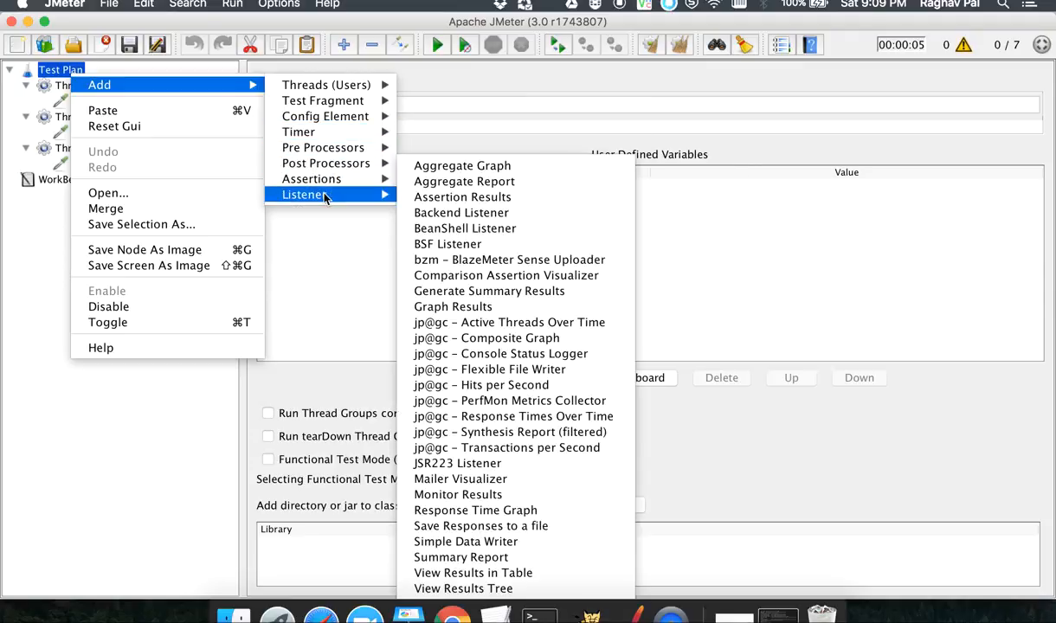
left_click(459, 558)
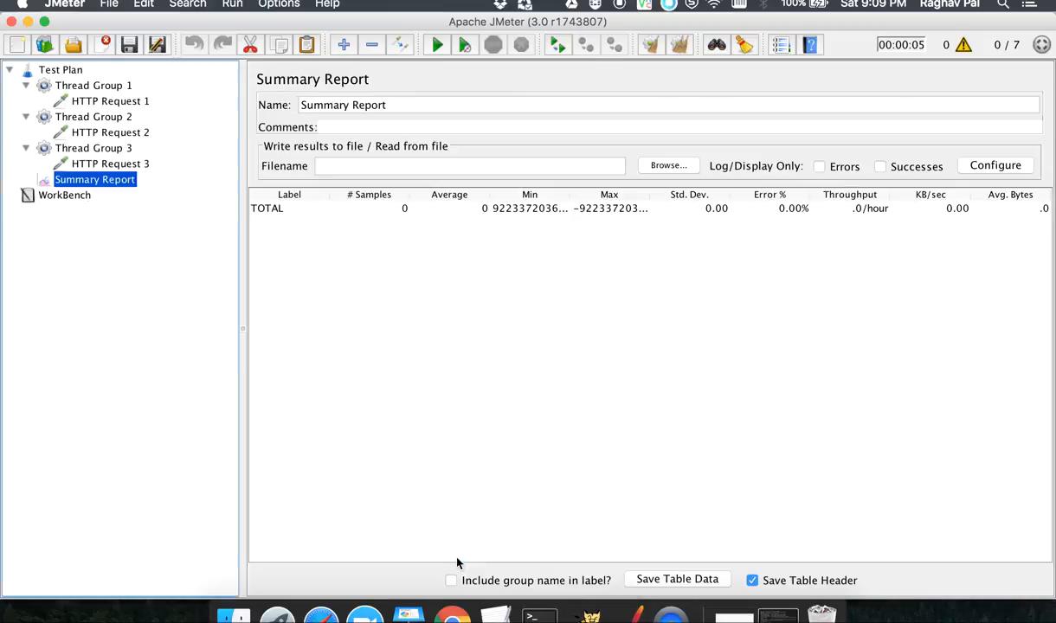
right_click(56, 72)
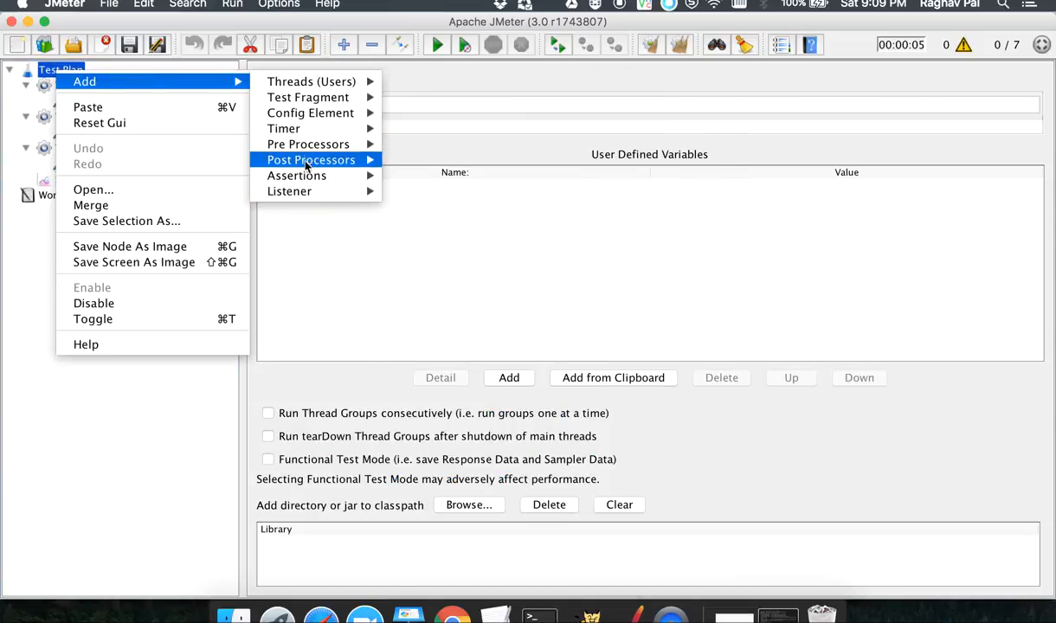
mouse_move(296, 189)
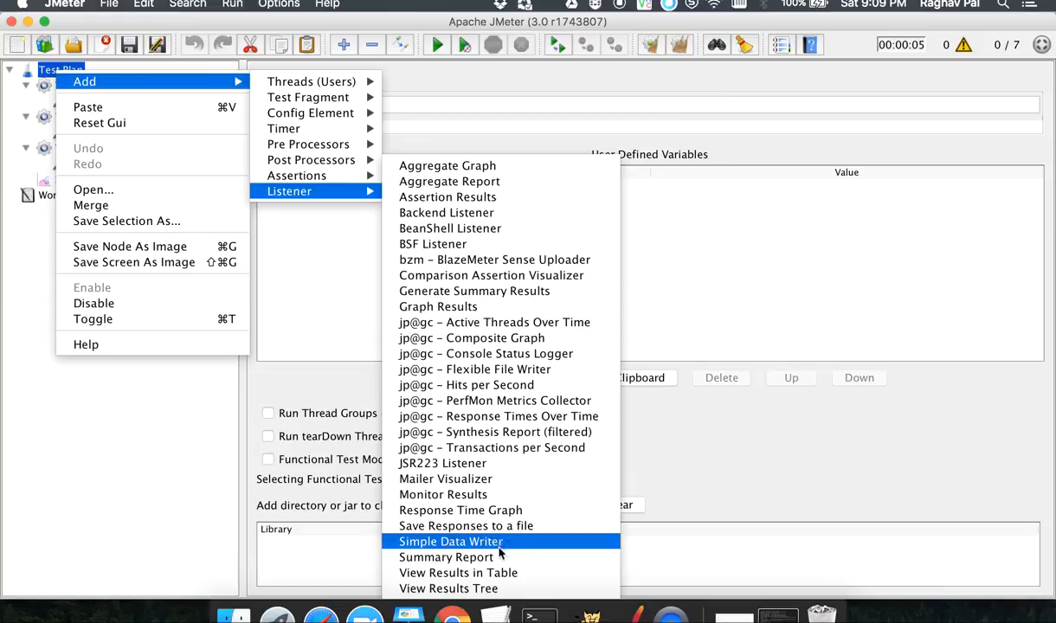
left_click(519, 572)
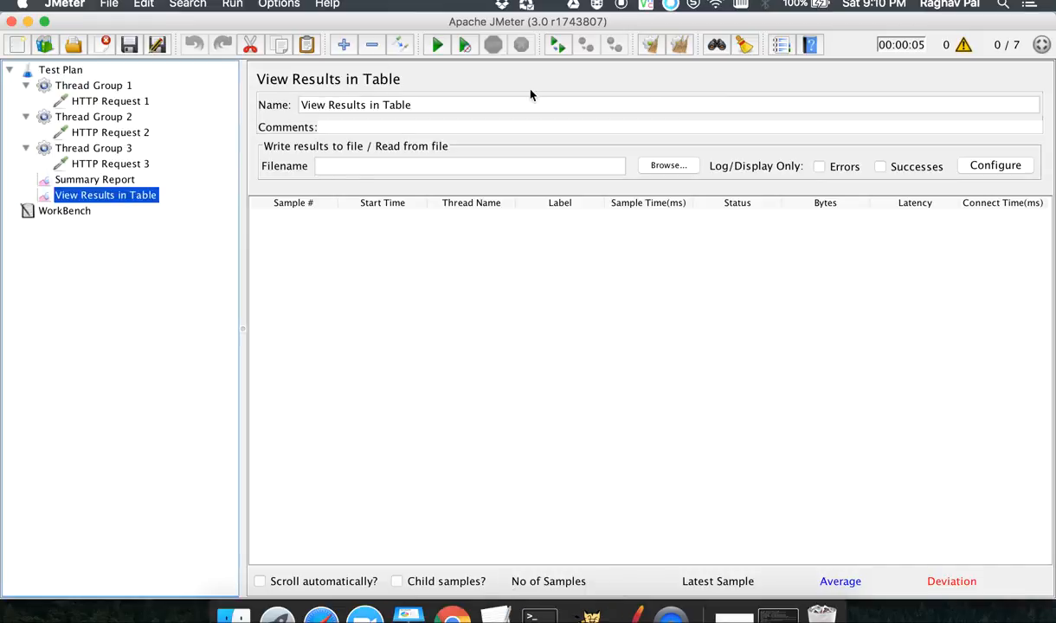
Run the test, first saving the test plan as View Results in Table.jmx in the Aug folder.
left_click(437, 47)
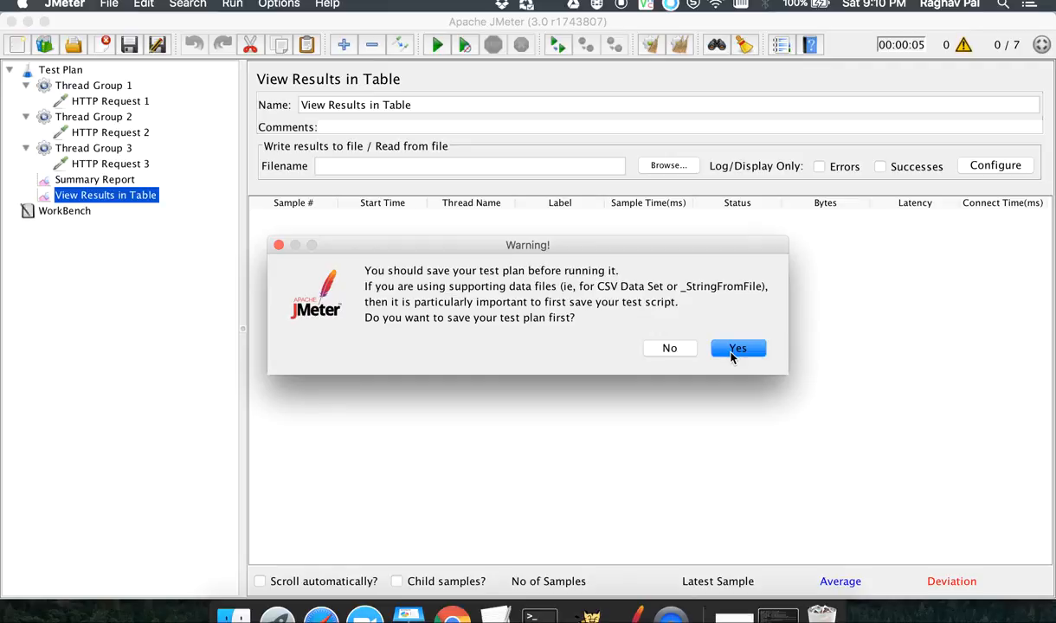
left_click(733, 350)
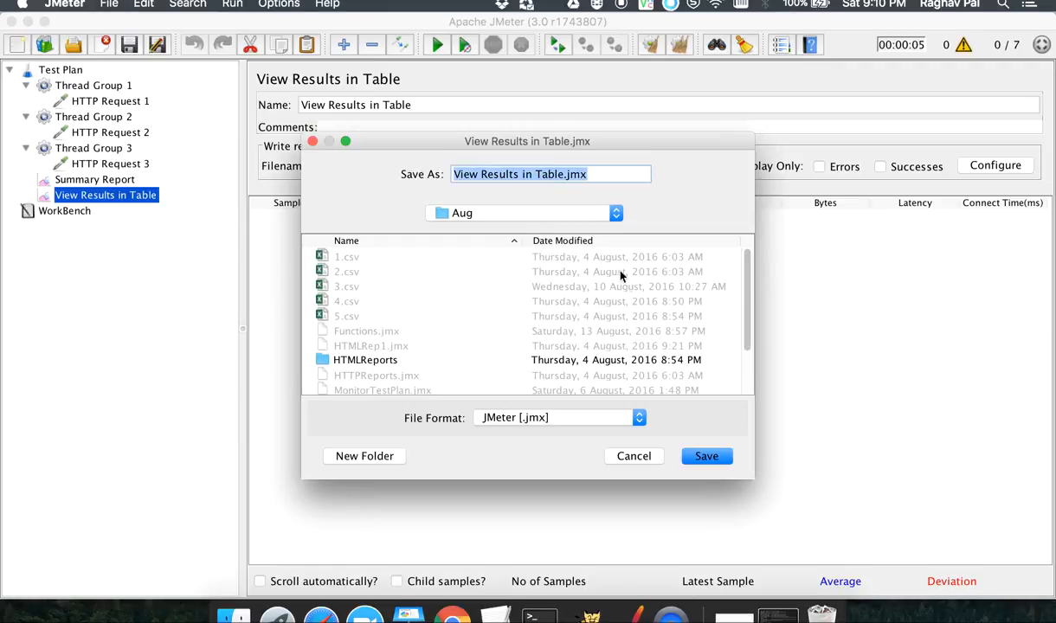
left_click(707, 458)
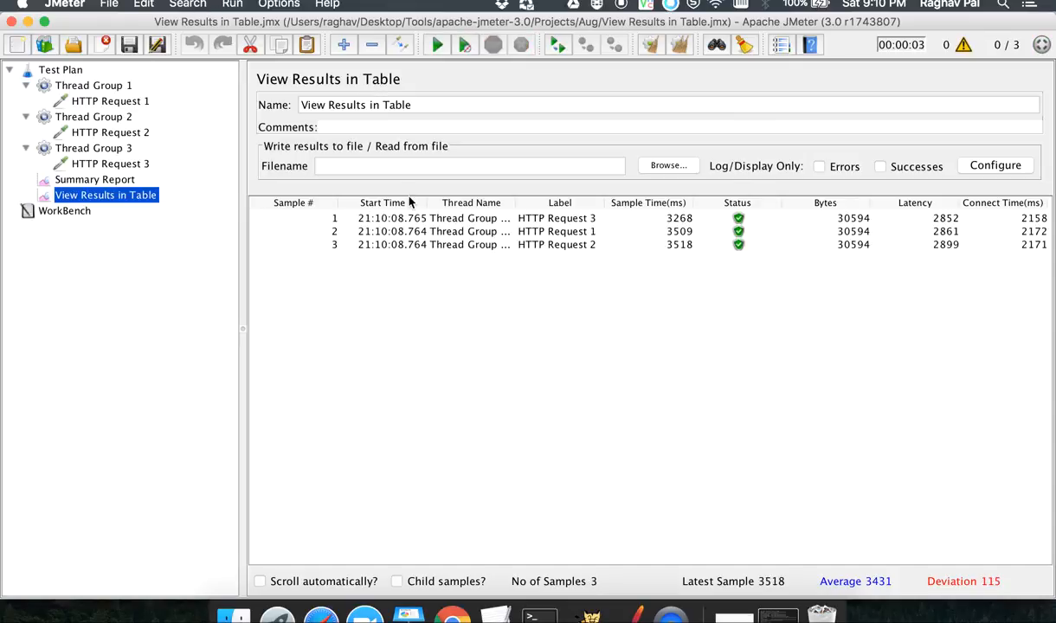
Examine the sample rows in View Results in Table and the figures in the Summary Report.
left_click(460, 218)
left_click(466, 232)
left_click(447, 245)
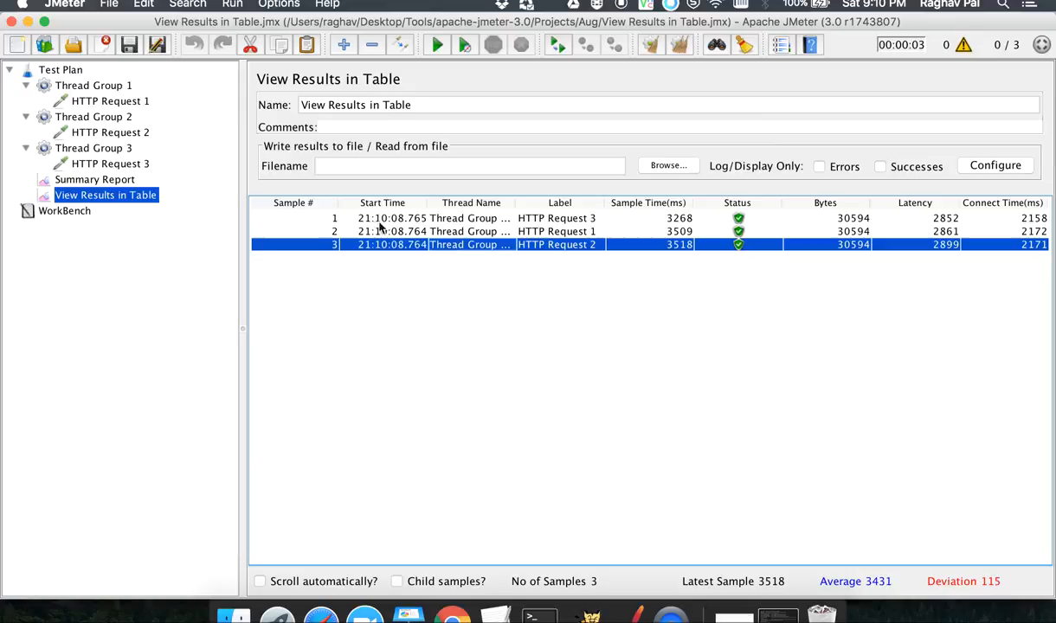
left_click(110, 179)
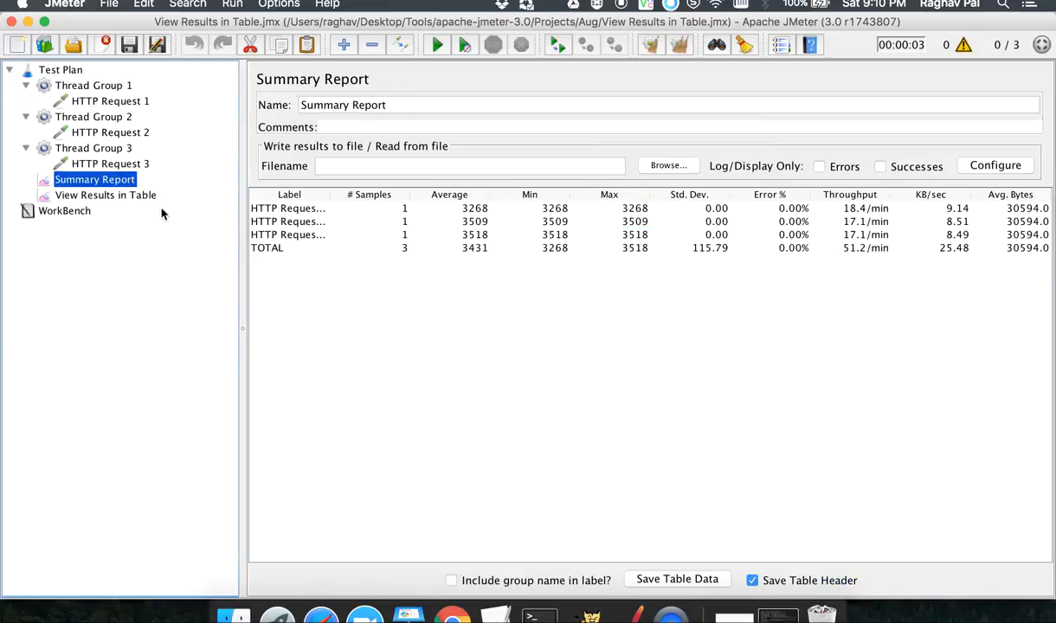
left_click(130, 193)
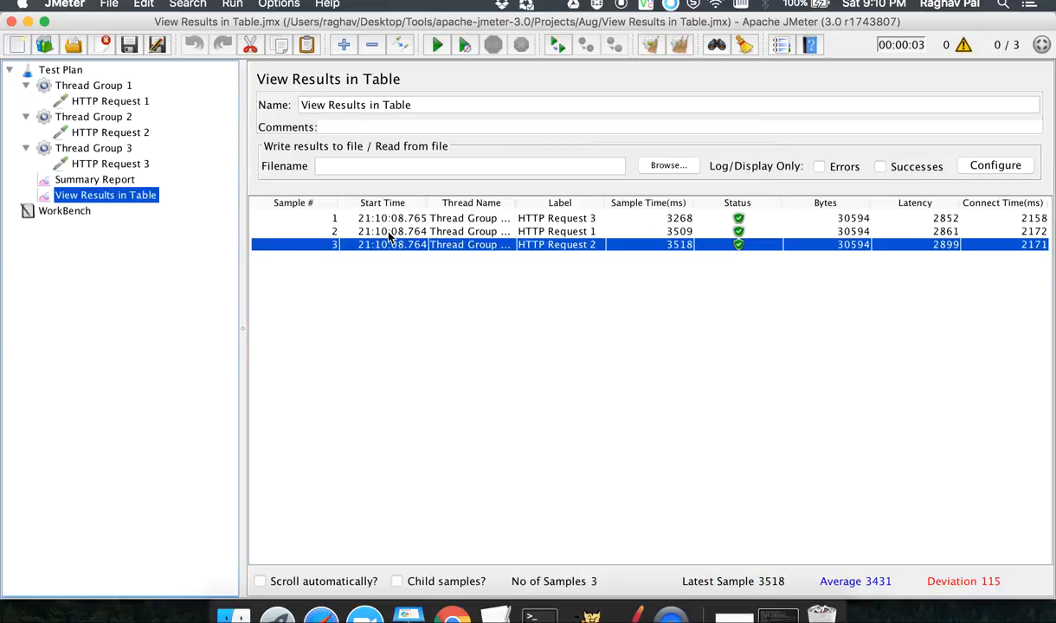
Replace the name of the request in Thread Group 1 with the function call ${__log("Hello World...")}.
left_click(97, 84)
left_click(129, 103)
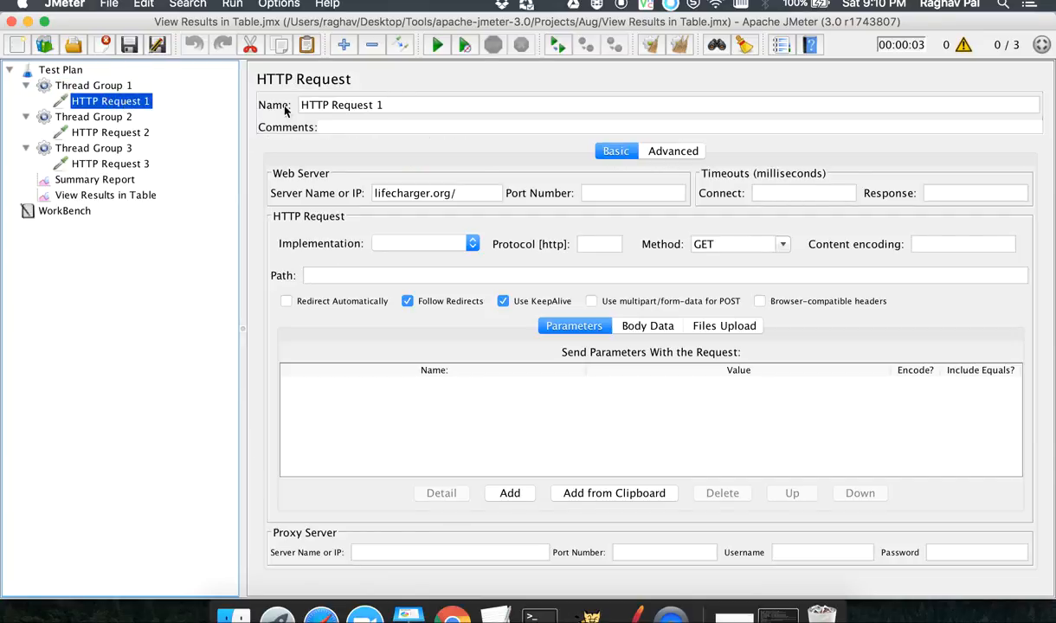
left_click_drag(398, 104, 277, 100)
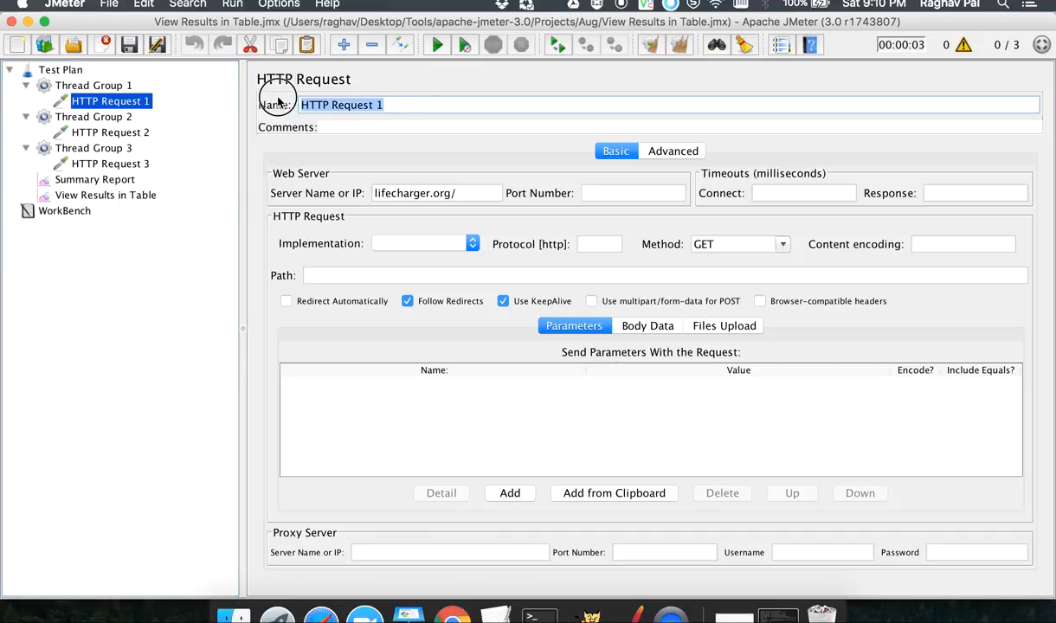
left_click(423, 105)
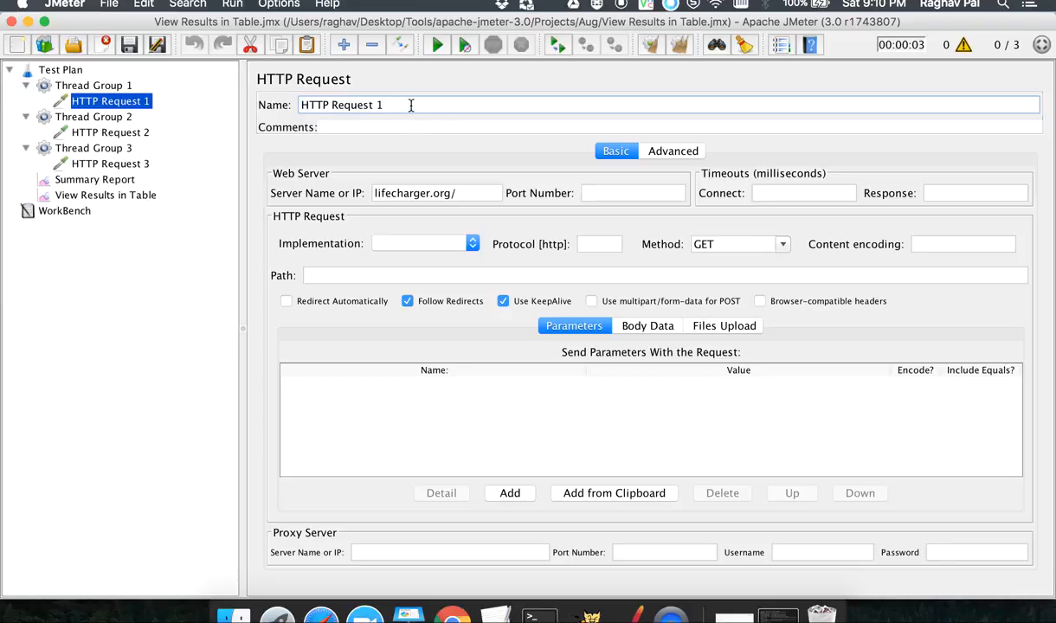
left_click_drag(412, 103, 194, 104)
type("${__")
key("BackSpace")
key("BackSpace")
key("BackSpace")
type("{__log(\"H")
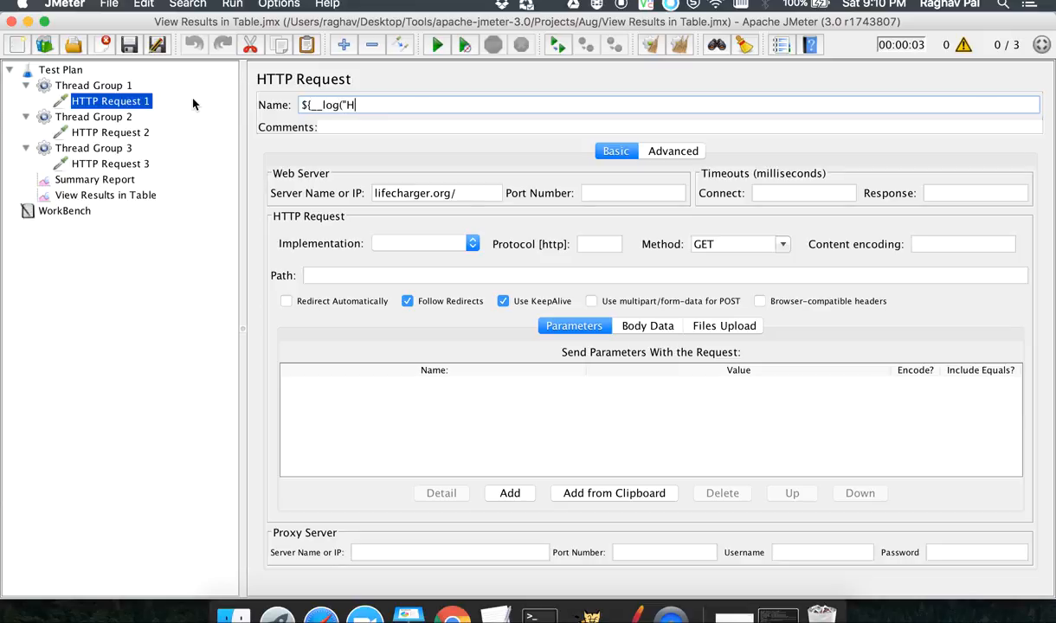
type("ello World...\"")
left_click(117, 87)
left_click(117, 104)
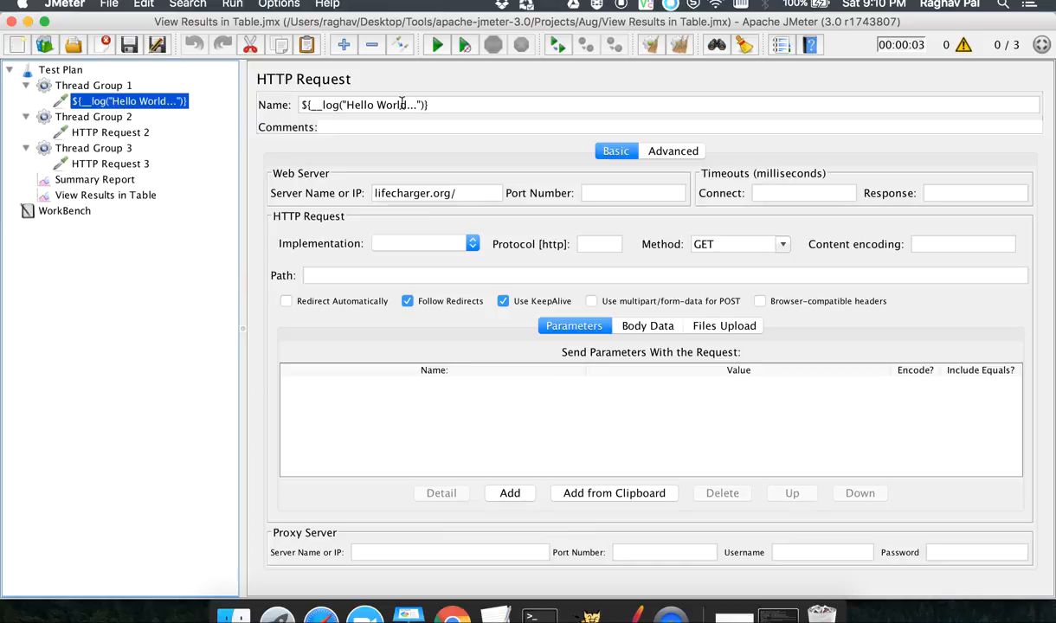
left_click_drag(428, 105, 267, 106)
Return to View Results in Table and clear all results of the previous run.
left_click(123, 196)
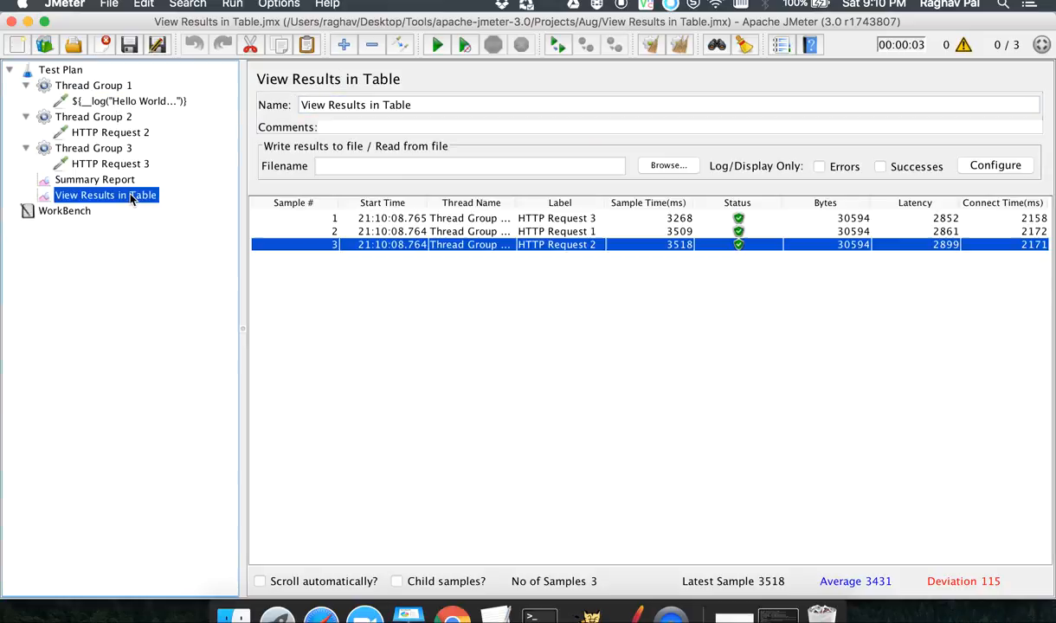
left_click(679, 48)
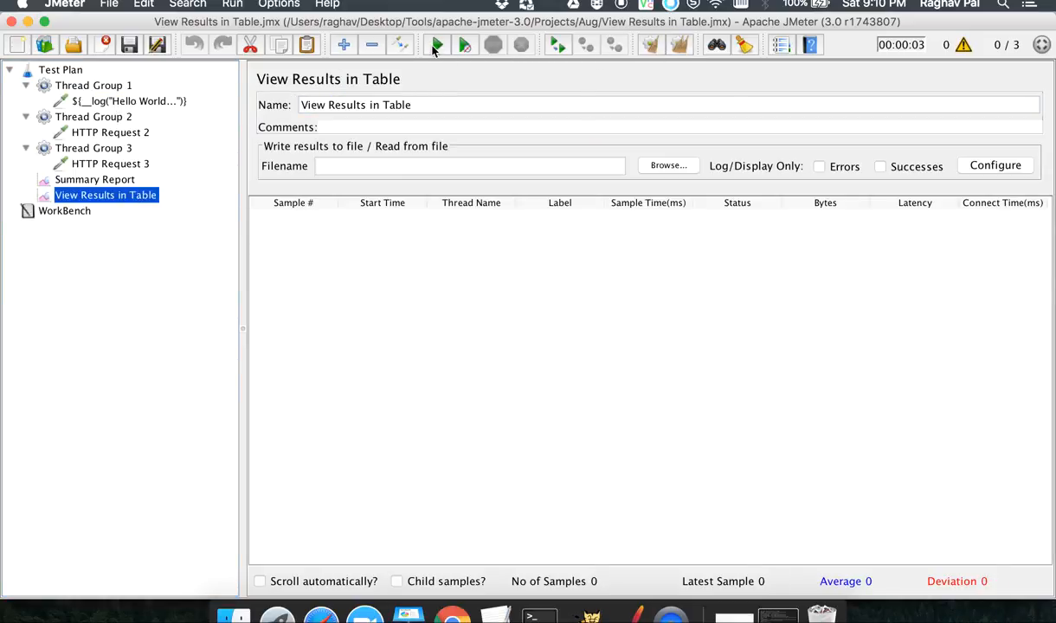
Run the test and examine the request labels in View Results in Table and the Summary Report.
left_click(435, 48)
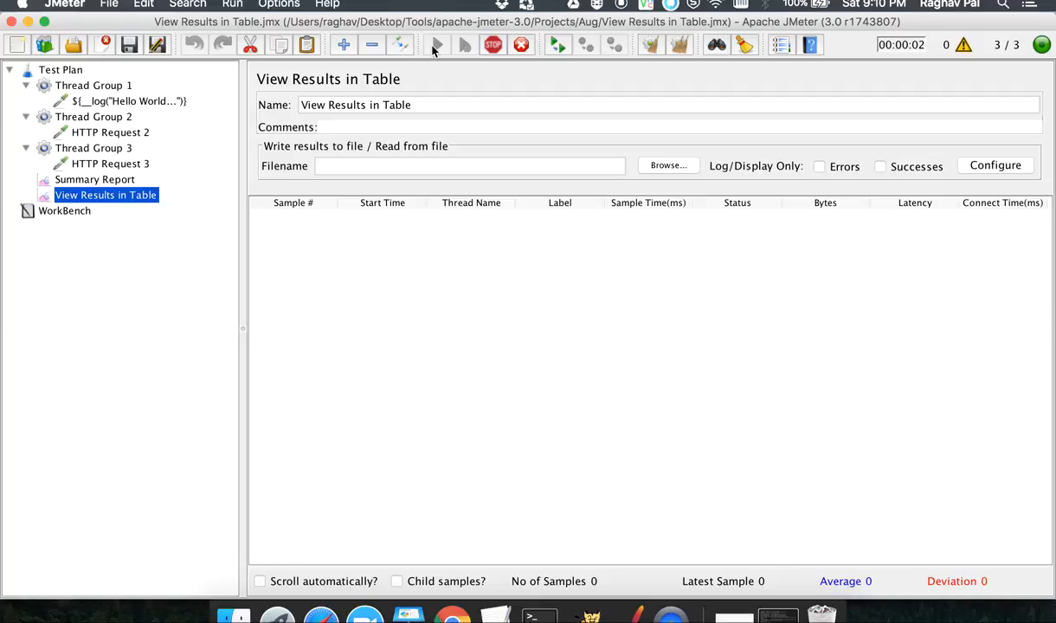
left_click(557, 219)
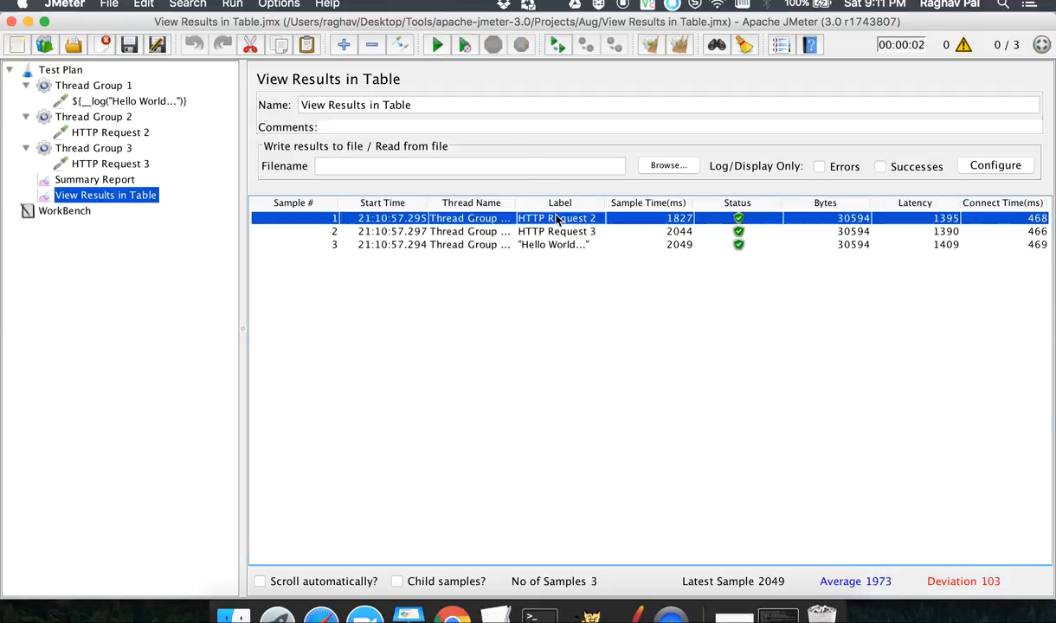
left_click(558, 232)
left_click(557, 245)
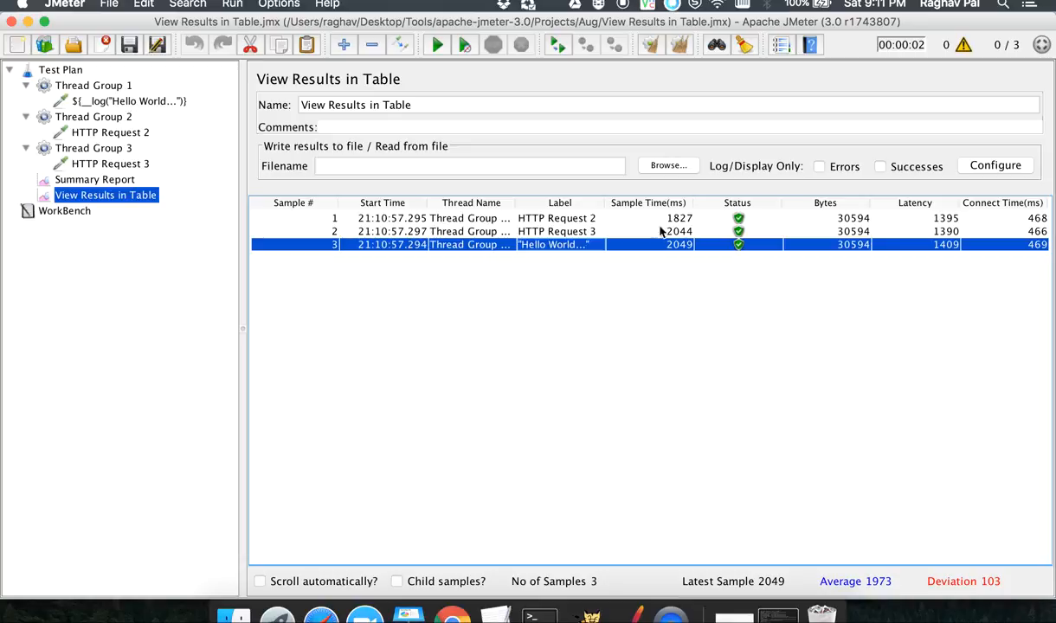
left_click(106, 176)
left_click(288, 209)
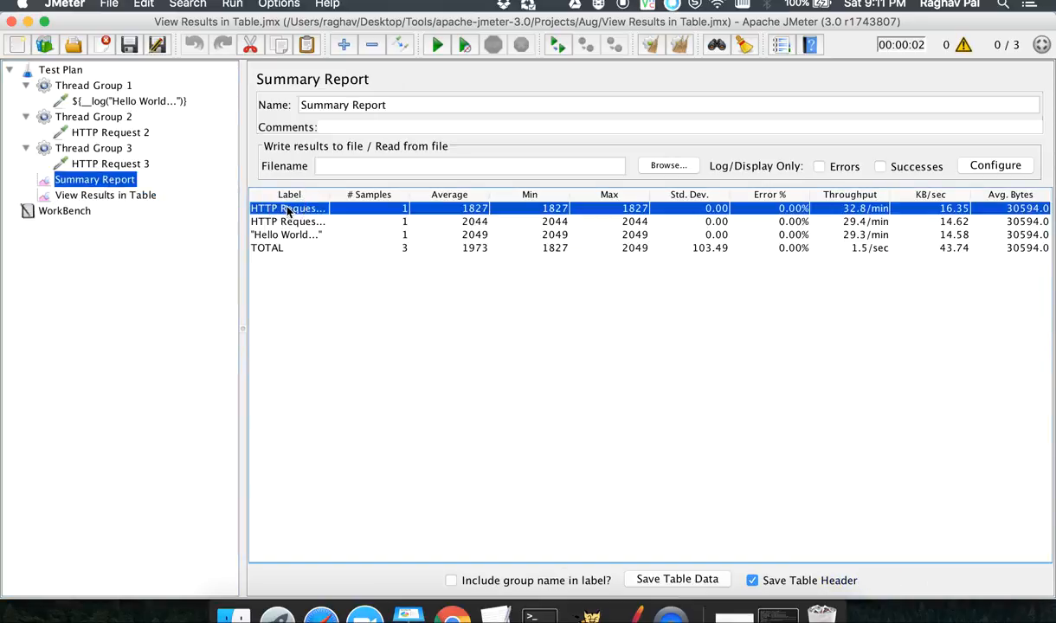
left_click(290, 235)
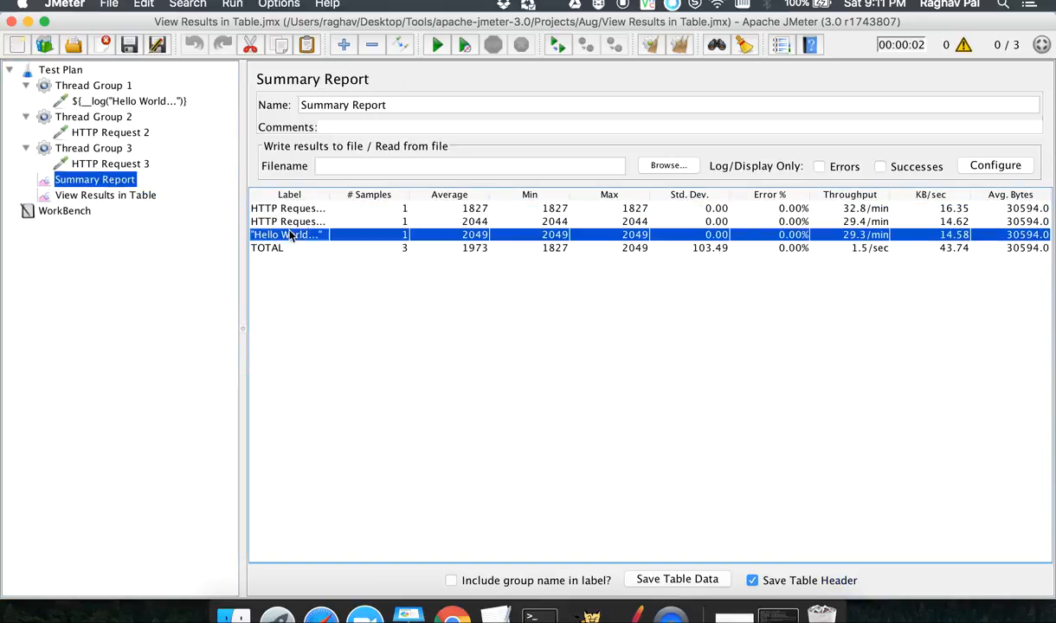
Prefix the name of the request in Thread Group 1 with "Label - ", ahead of the __log function call.
left_click(114, 101)
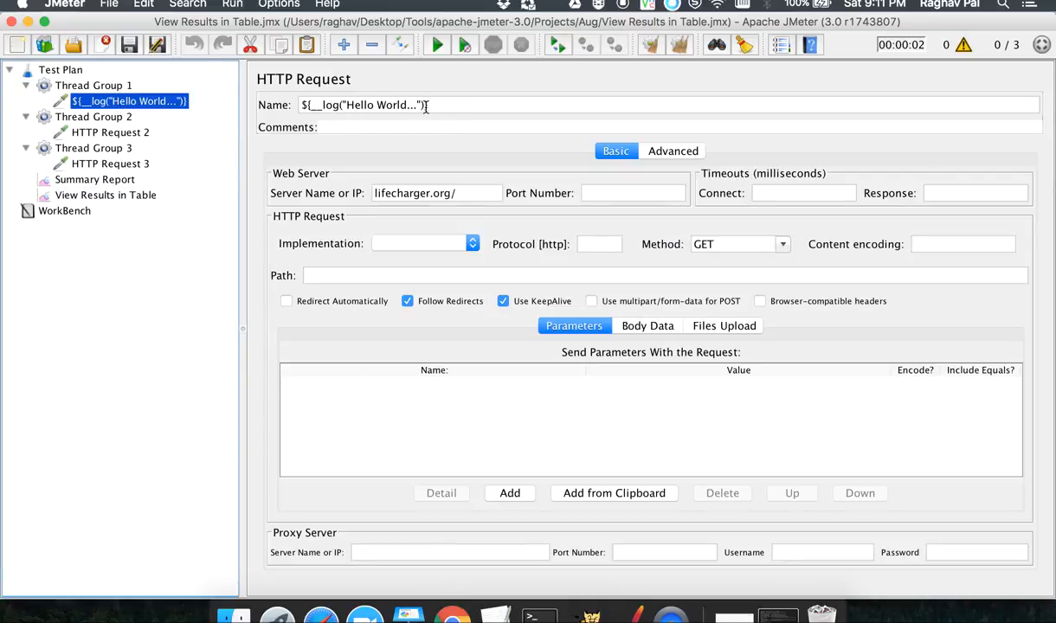
left_click(305, 106)
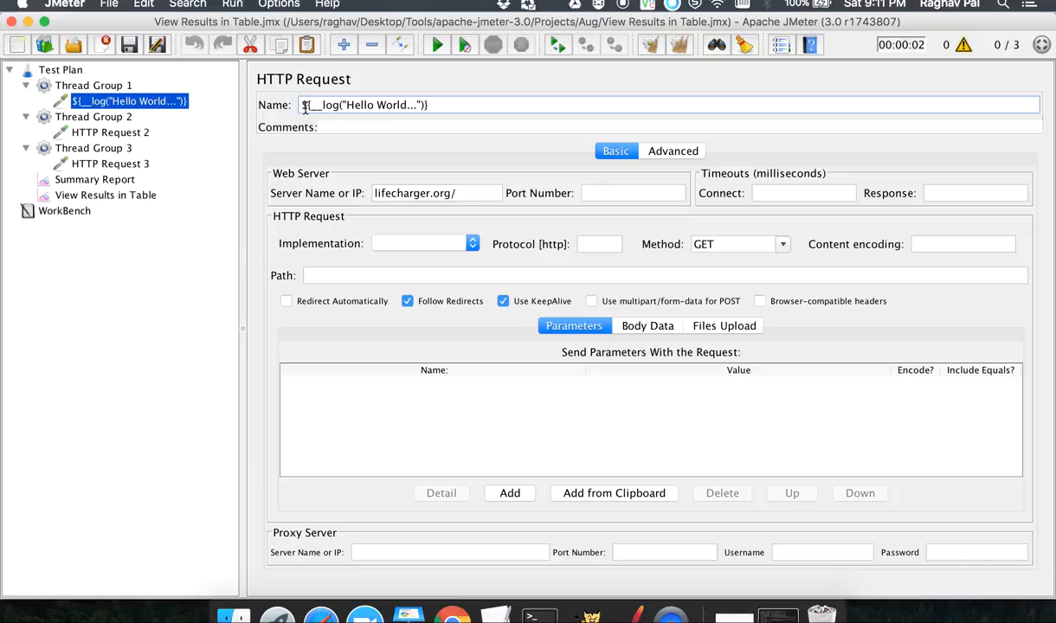
type("D")
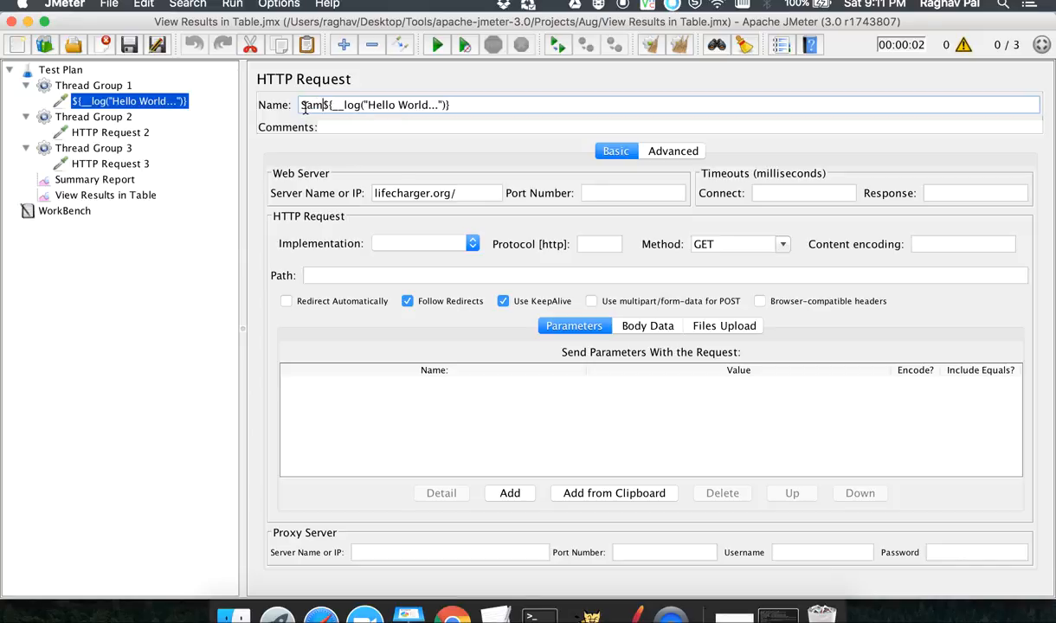
type("abel -")
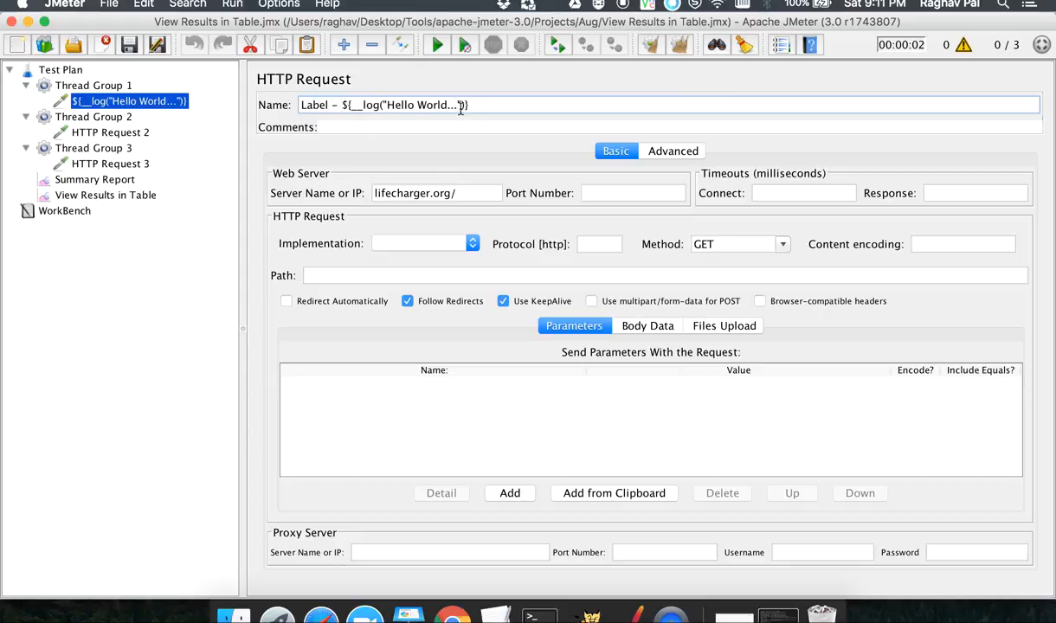
key("Return")
Run the test and check the Thread Group 1 sample in View Results in Table, widening the Label column.
left_click(438, 46)
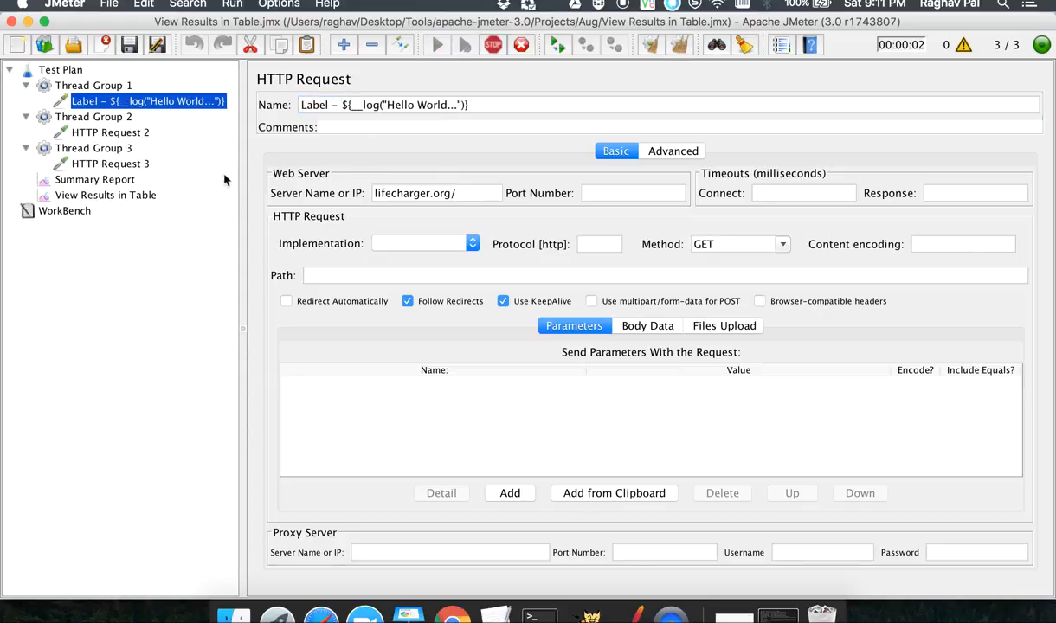
left_click(108, 196)
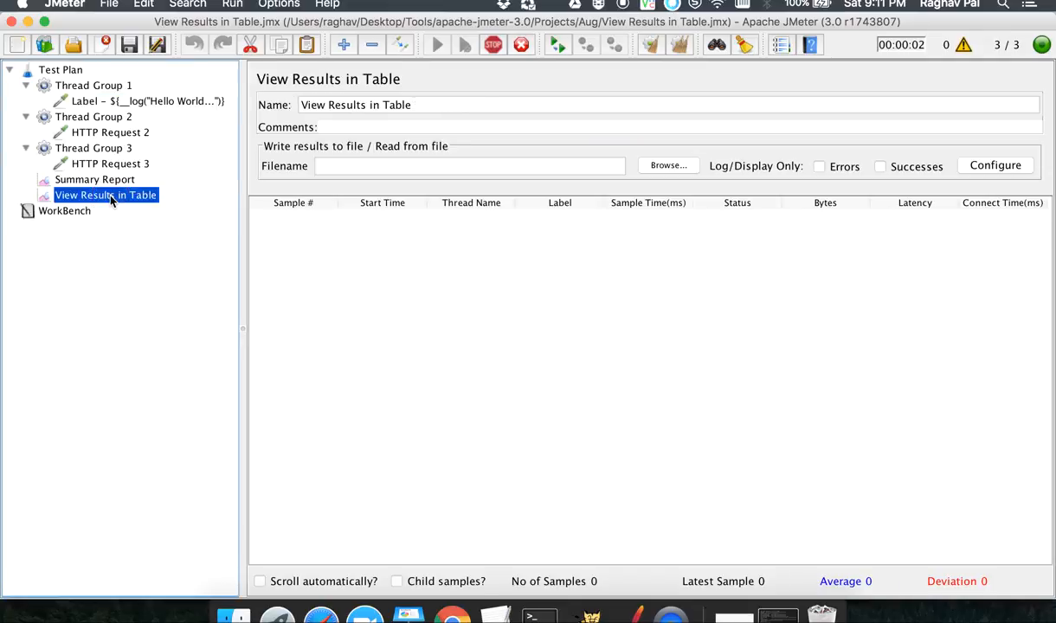
left_click_drag(604, 205, 658, 206)
left_click(561, 230)
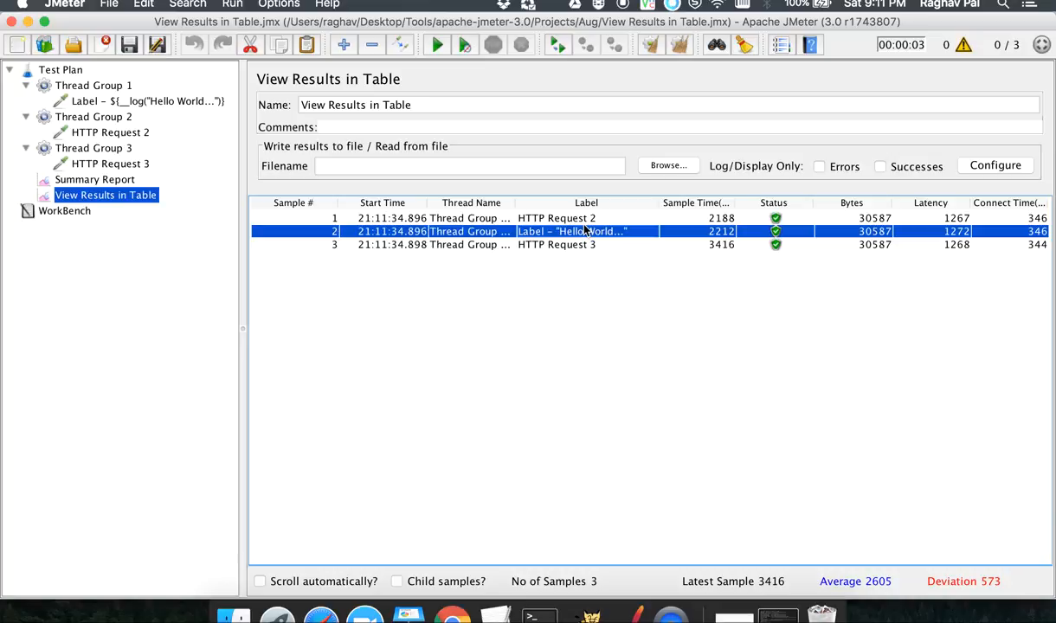
Switch to the TextEdit notes and add "2. time -" under the log entry in the Functions list.
left_click(494, 606)
scroll(253, 501, "down", 2)
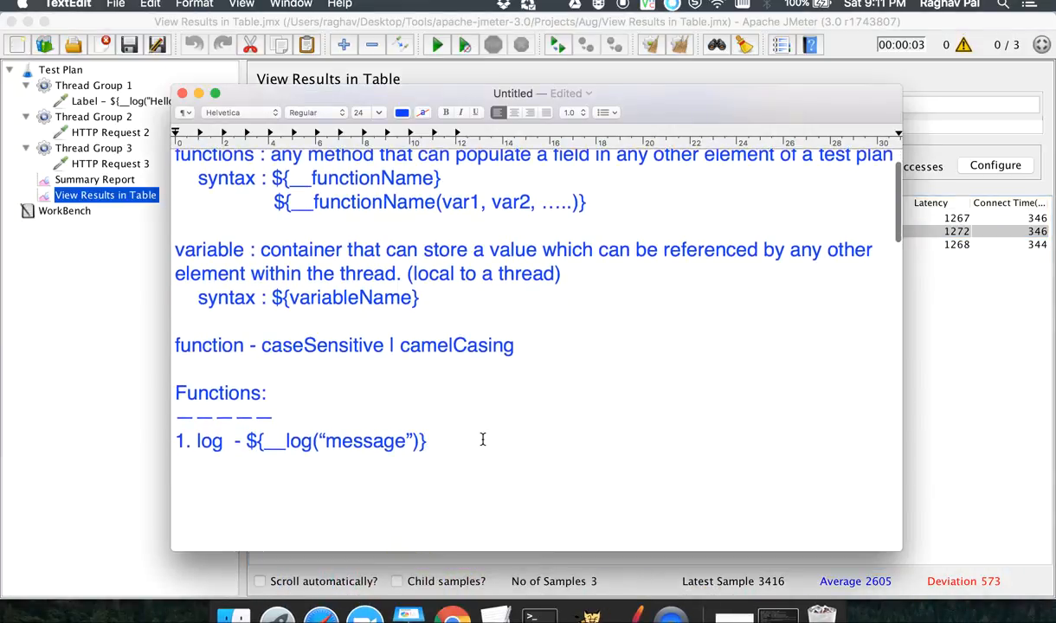
key("Return")
type("2. t")
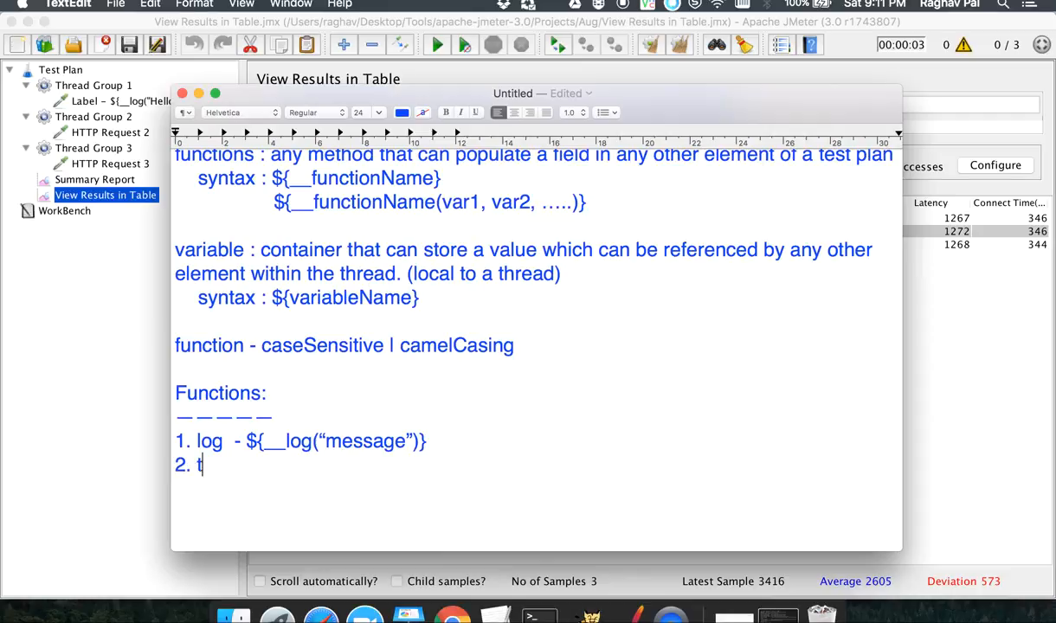
type("ime -")
Back in JMeter, change the Thread Group 1 request's name to Label - ${__time(dd MM YYYY HH mm ss)}.
left_click(128, 102)
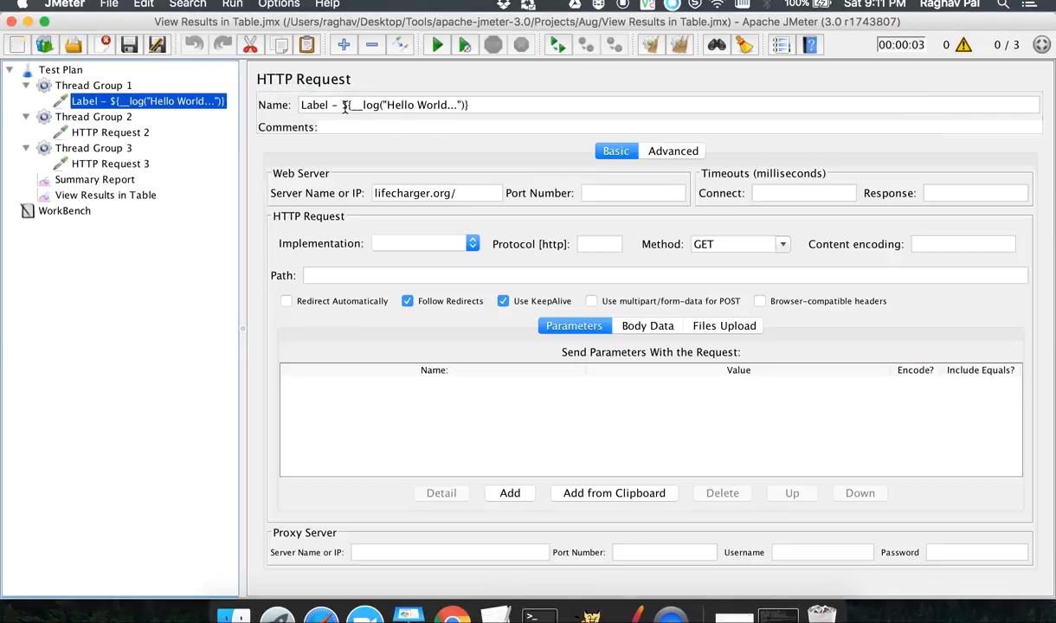
left_click_drag(350, 105, 465, 105)
key("BackSpace")
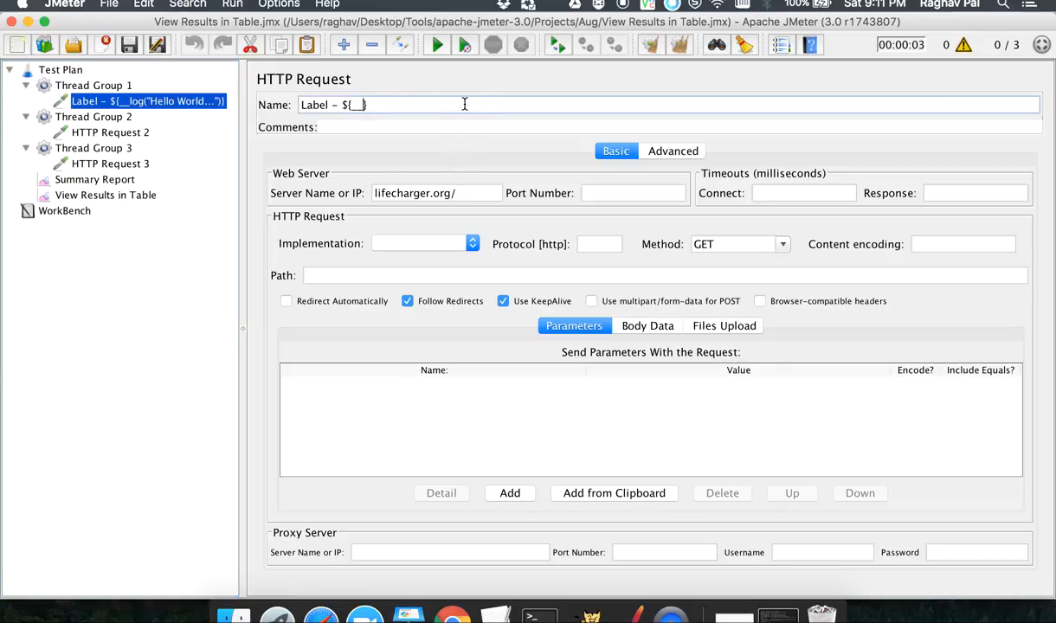
type("__time")
type("()")
type("dd MM ")
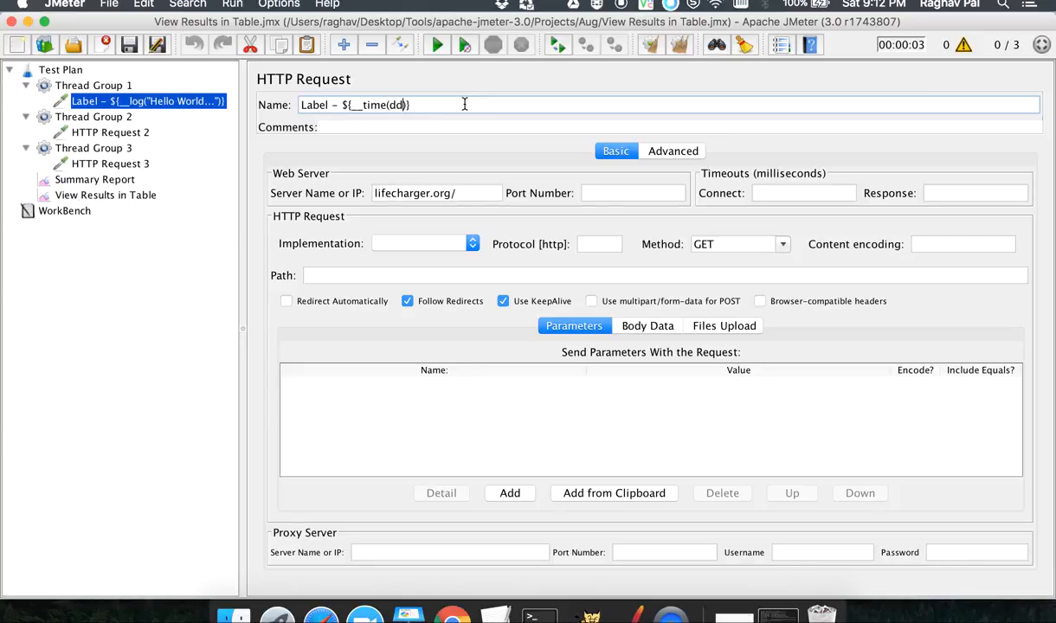
type("YYYY HH mm ss")
Run the test and widen the Label column in the Summary Report to read the full request labels.
left_click(437, 44)
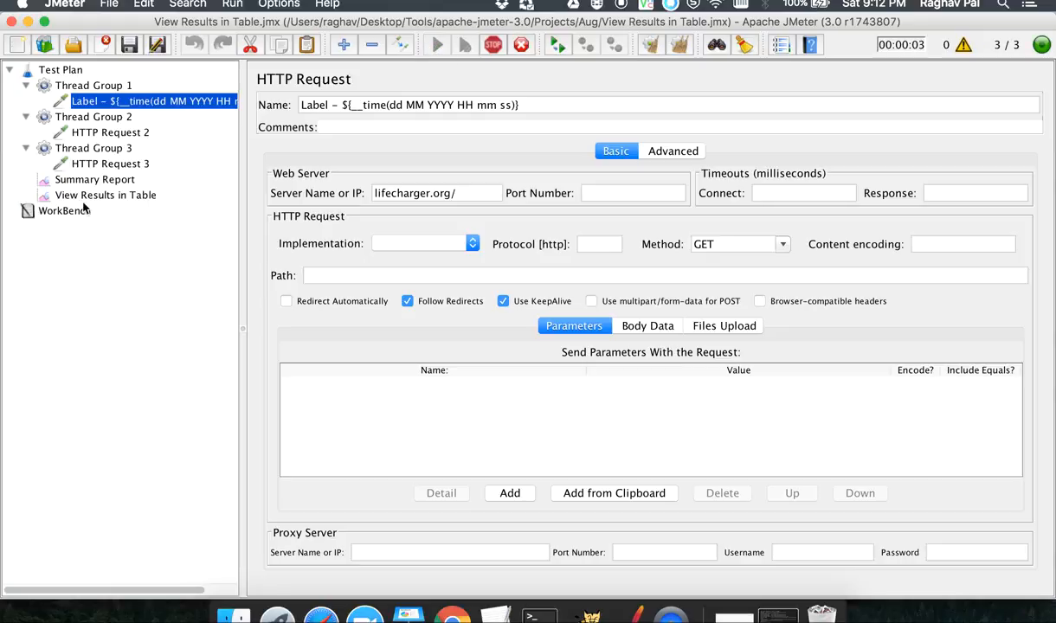
left_click(82, 196)
left_click(96, 180)
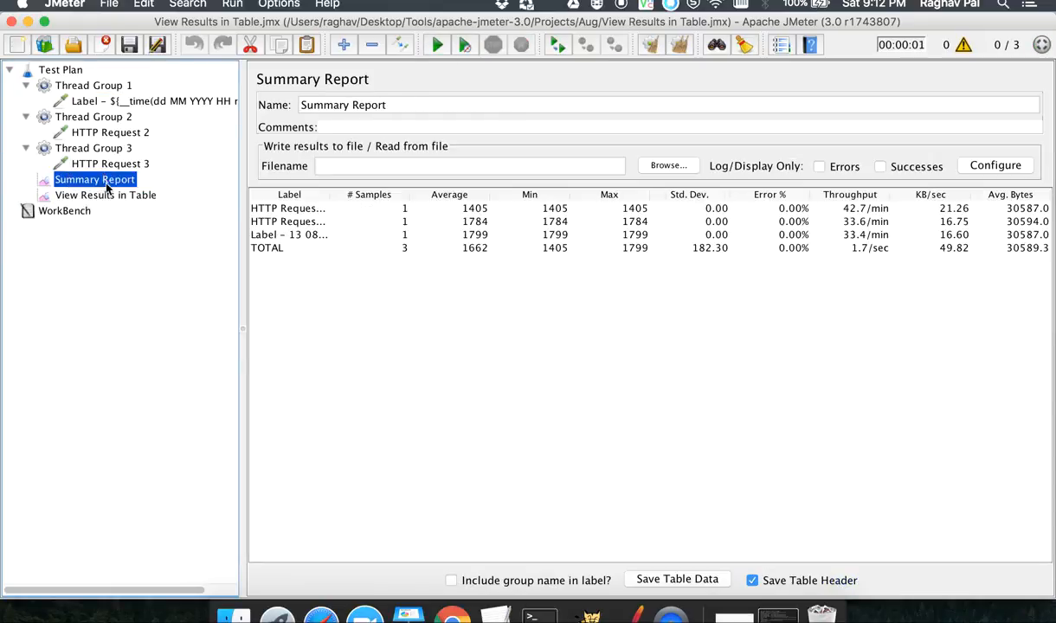
left_click_drag(330, 196, 503, 198)
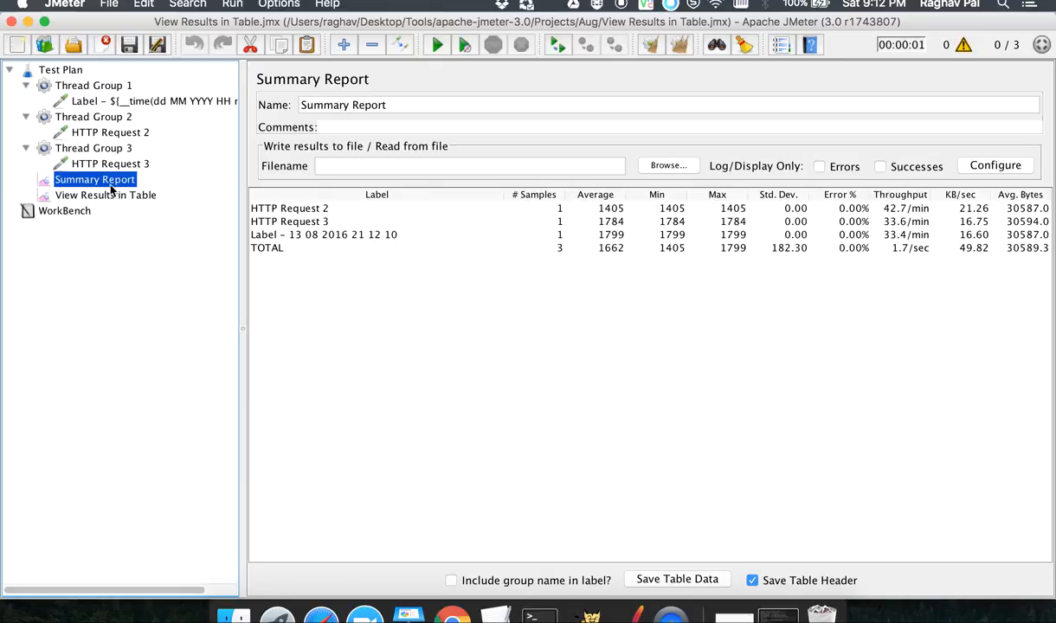
Switch to the TextEdit notes and add "3. threadNum" below the time entry.
left_click(489, 611)
key("Return")
type("3. threadNum")
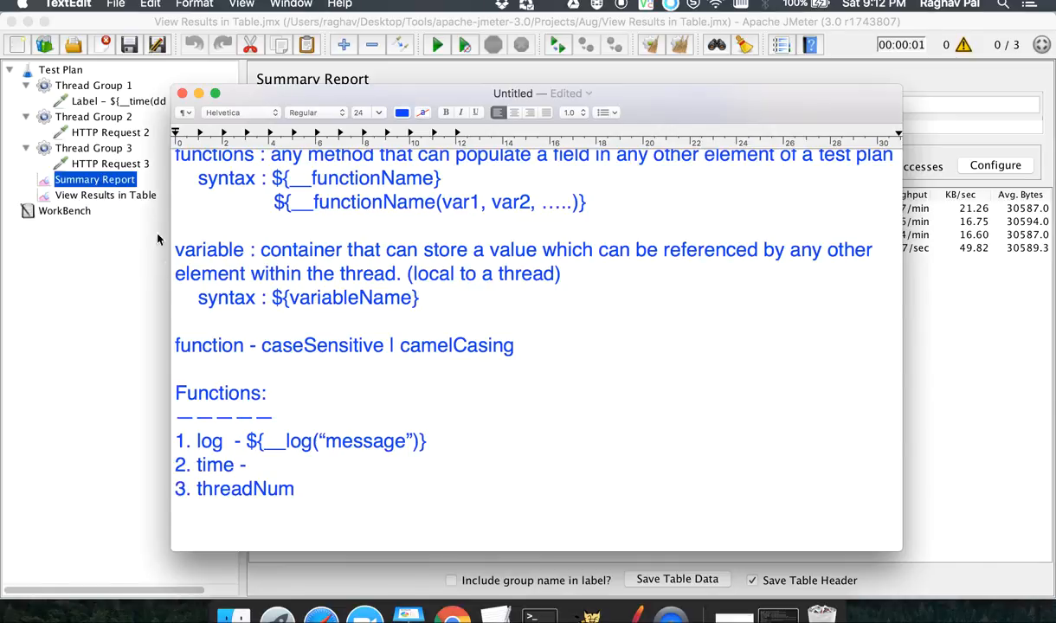
Back in JMeter, replace the time function in the Thread Group 1 request's name, making it Label - ${__threadNum}.
left_click(131, 101)
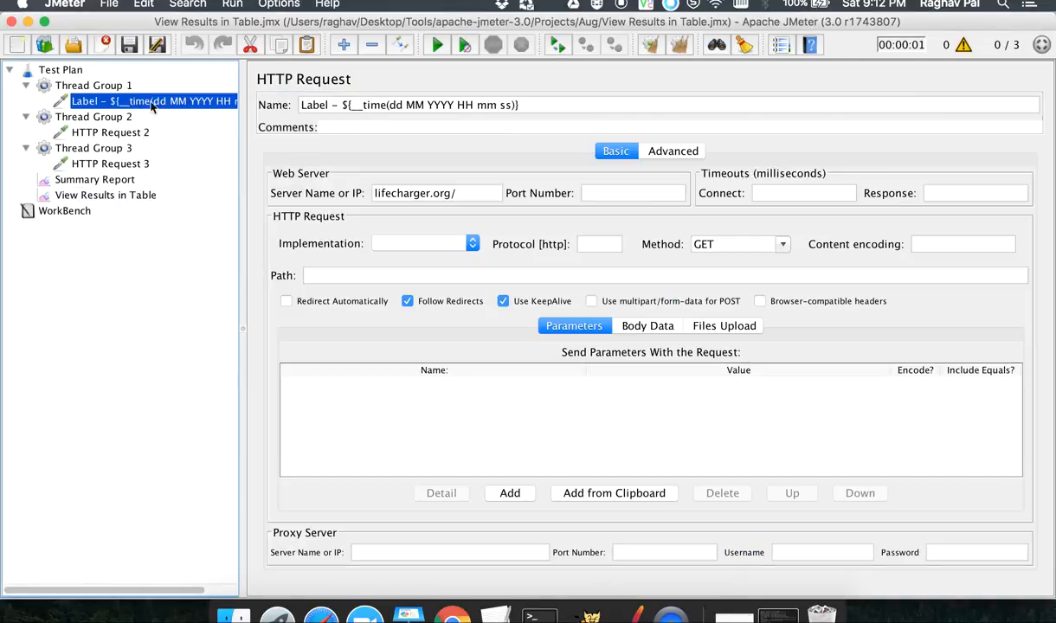
left_click_drag(352, 104, 512, 105)
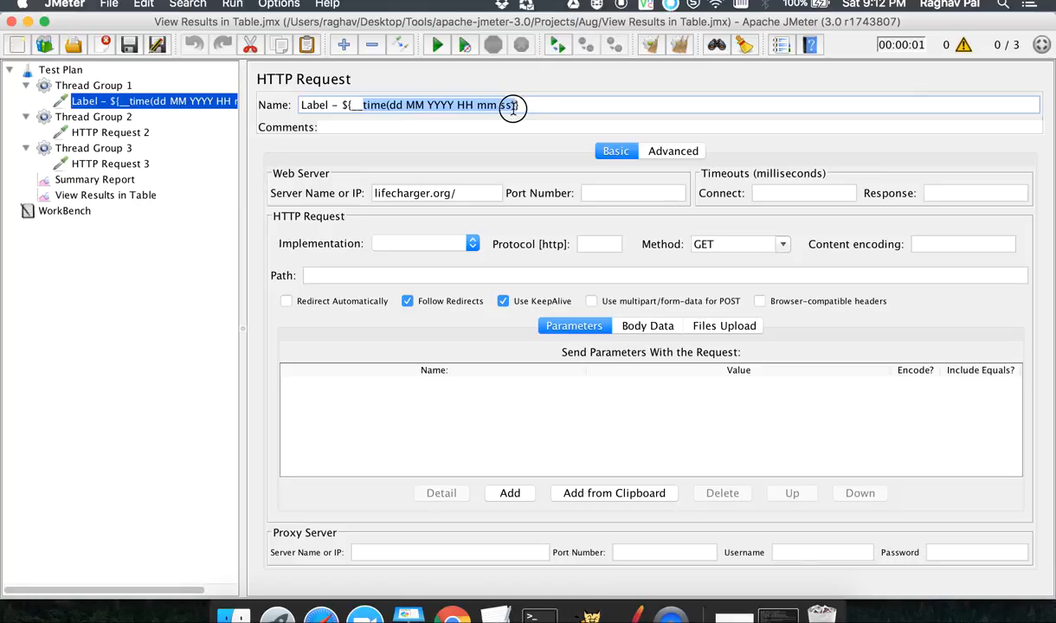
key("BackSpace")
type("threadNum")
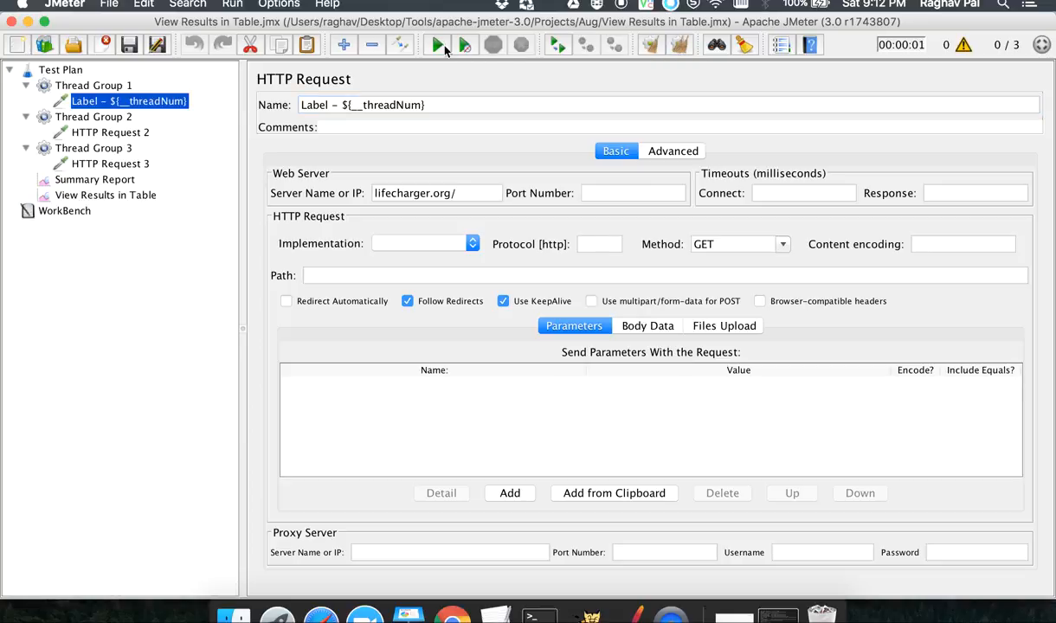
Run the test and check the thread-number label in View Results in Table and the Summary Report.
left_click(439, 46)
left_click(127, 196)
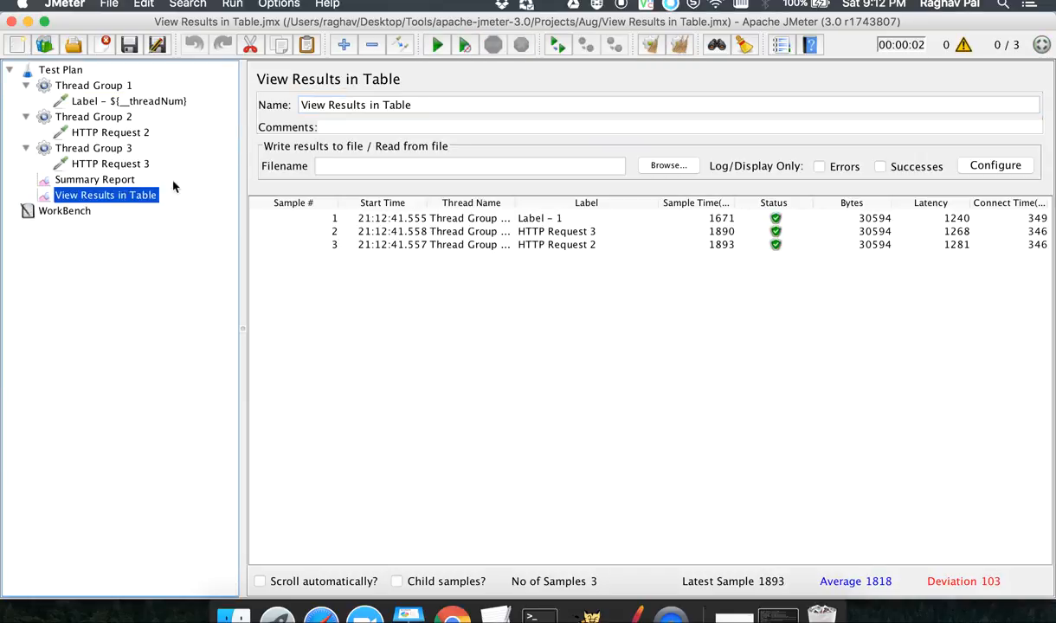
left_click(123, 180)
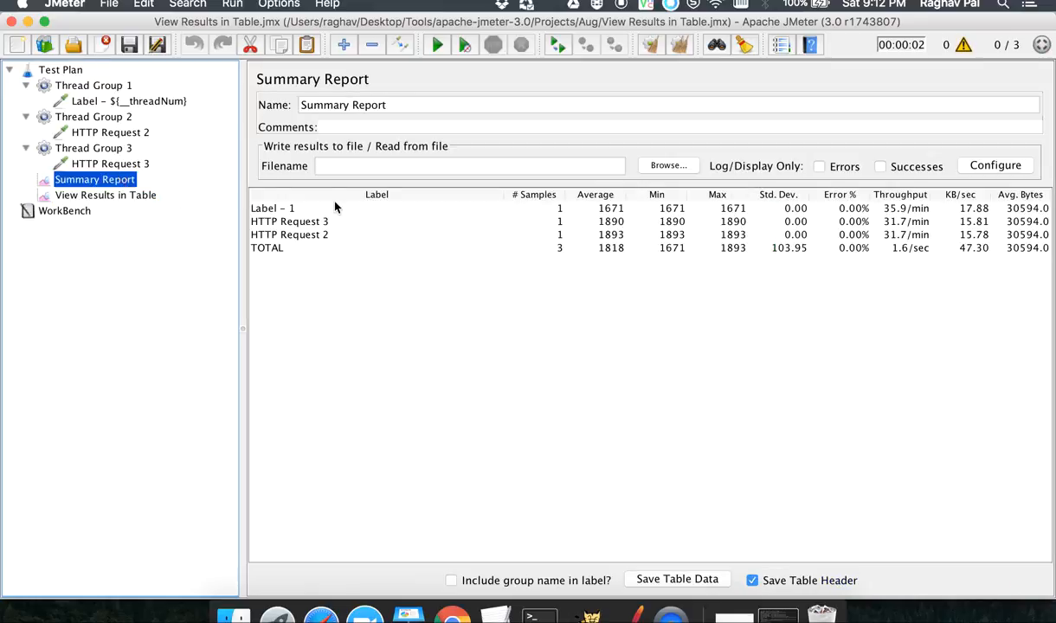
left_click(305, 210)
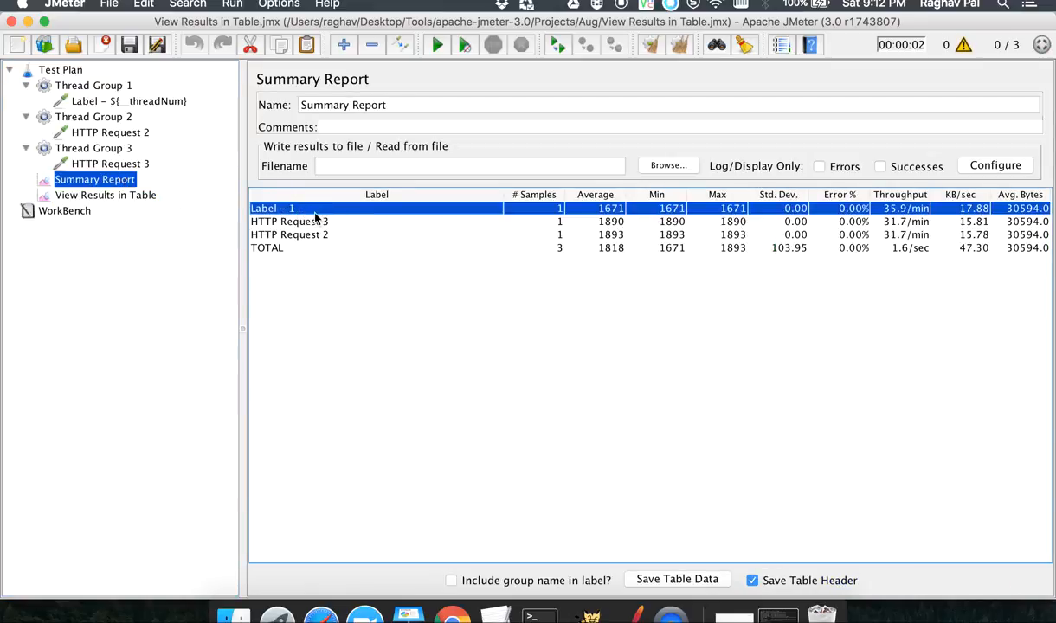
Set the number of threads in Thread Group 1 to 5 and run the test.
left_click(104, 84)
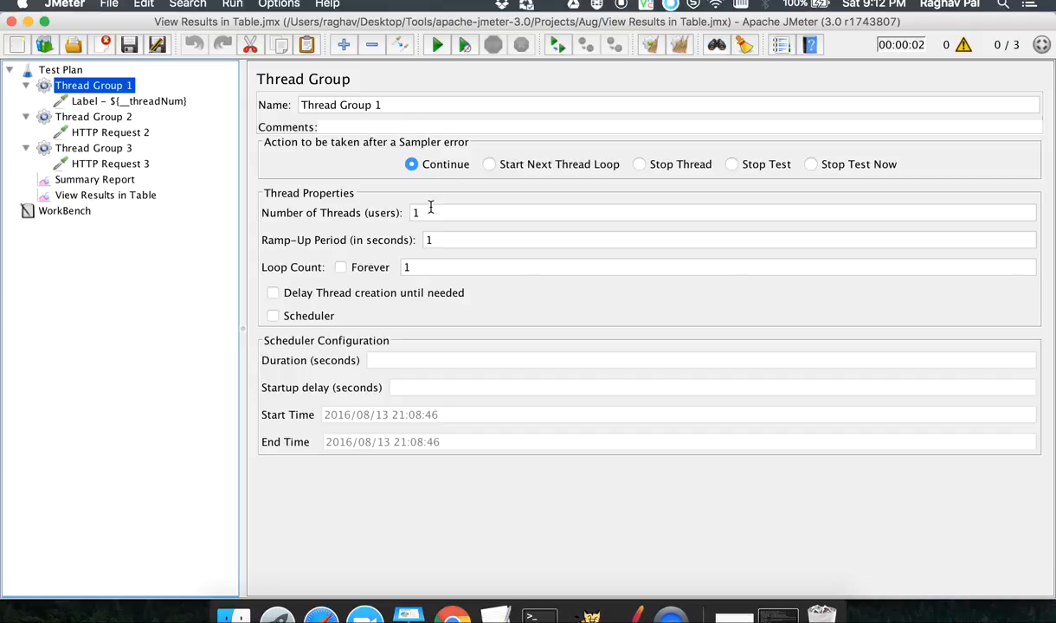
double_click(431, 210)
type("5")
left_click(437, 44)
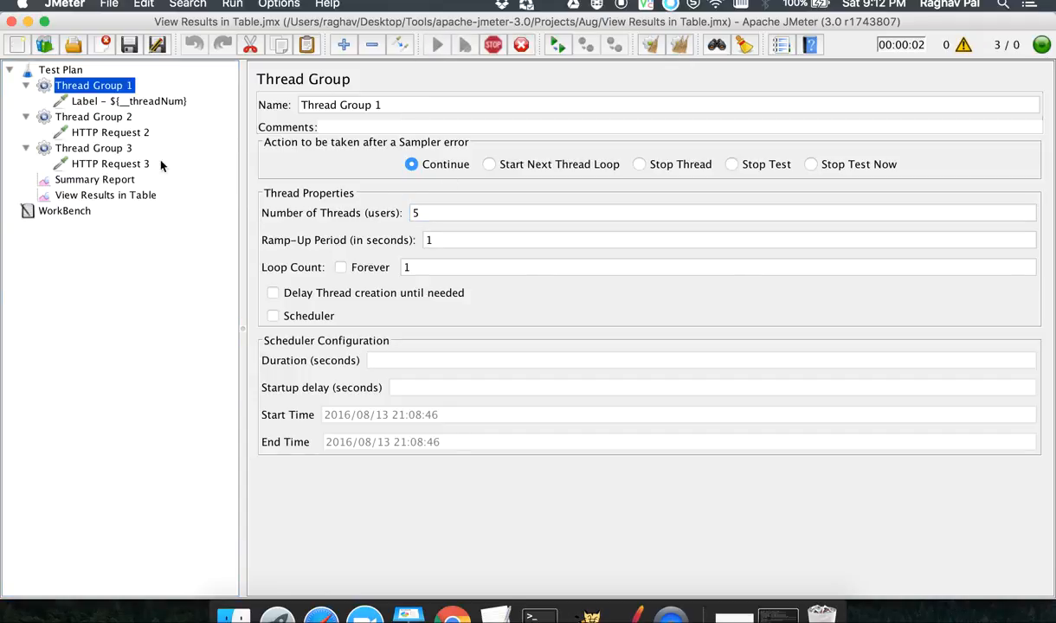
Examine the label row of each Thread Group 1 thread in the Summary Report, and reopen that group's request.
left_click(131, 180)
left_click(121, 195)
left_click(118, 181)
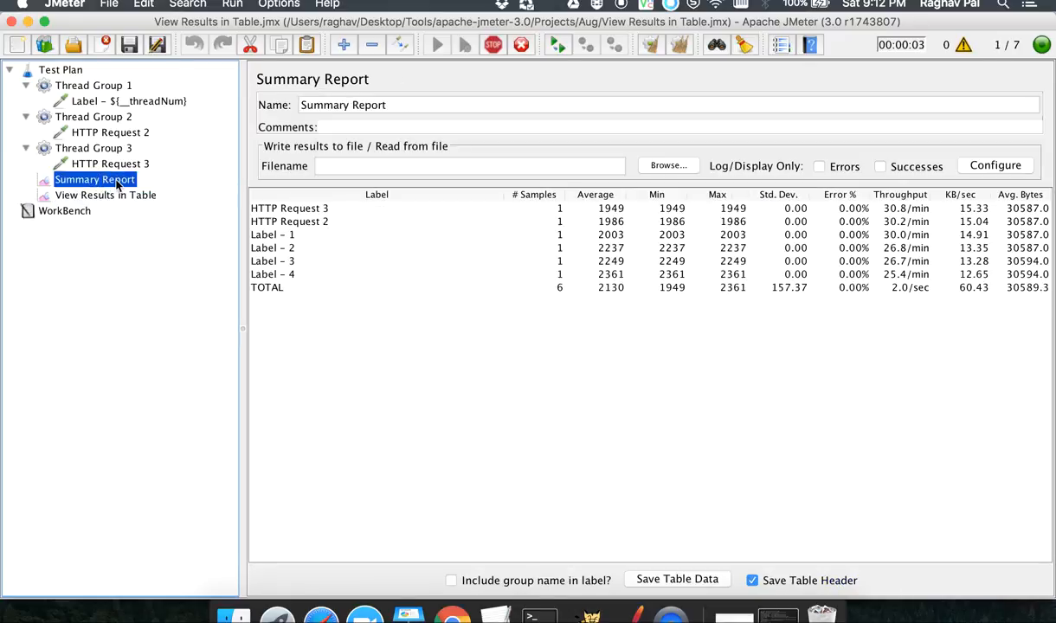
left_click(289, 237)
left_click(293, 249)
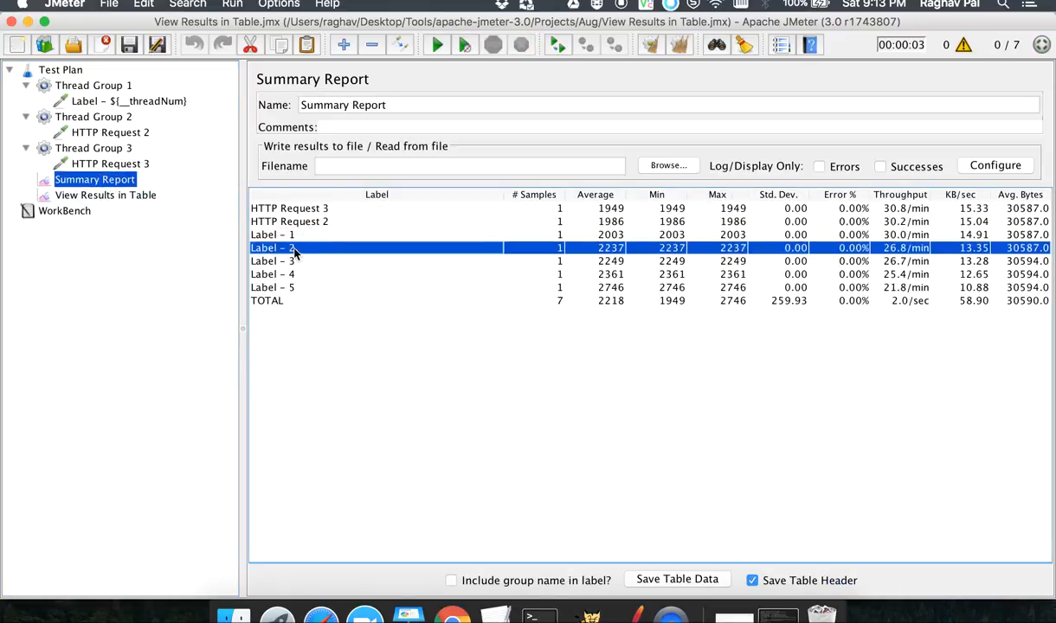
left_click(291, 261)
left_click(294, 238)
key("Down")
key("Down")
key("Down")
key("Down")
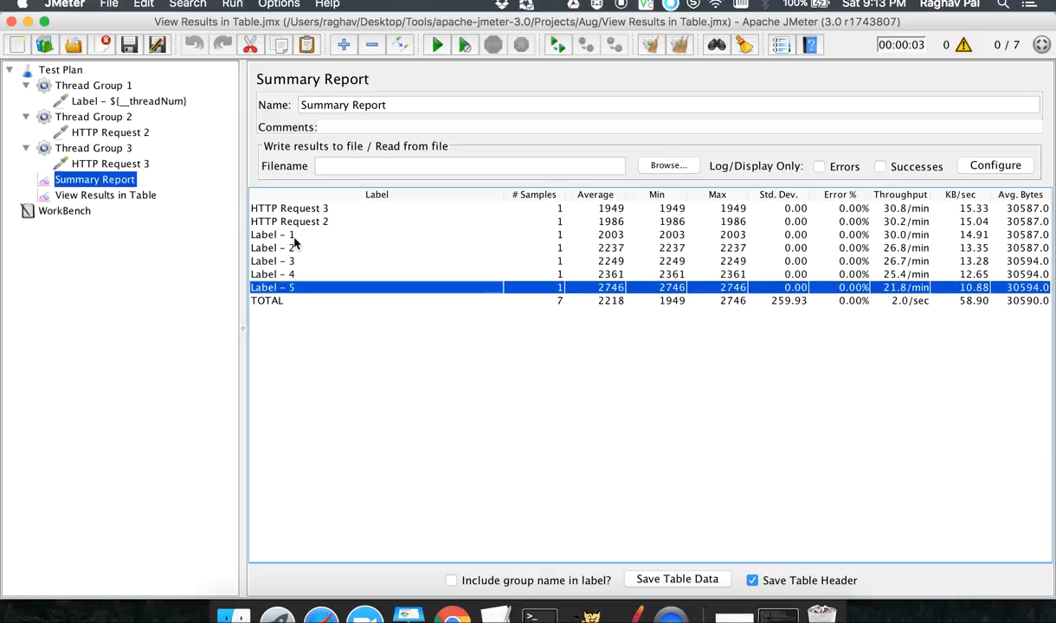
left_click(154, 102)
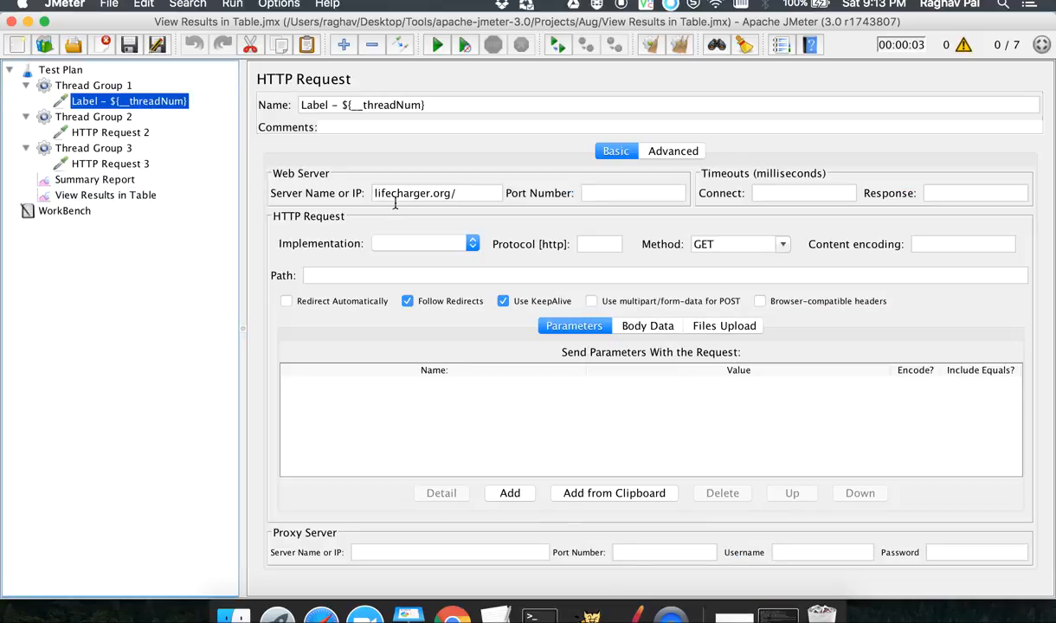
Switch to the TextEdit notes and add "4. intSum" to the end of the Functions list.
left_click(495, 613)
scroll(360, 396, "down", 2)
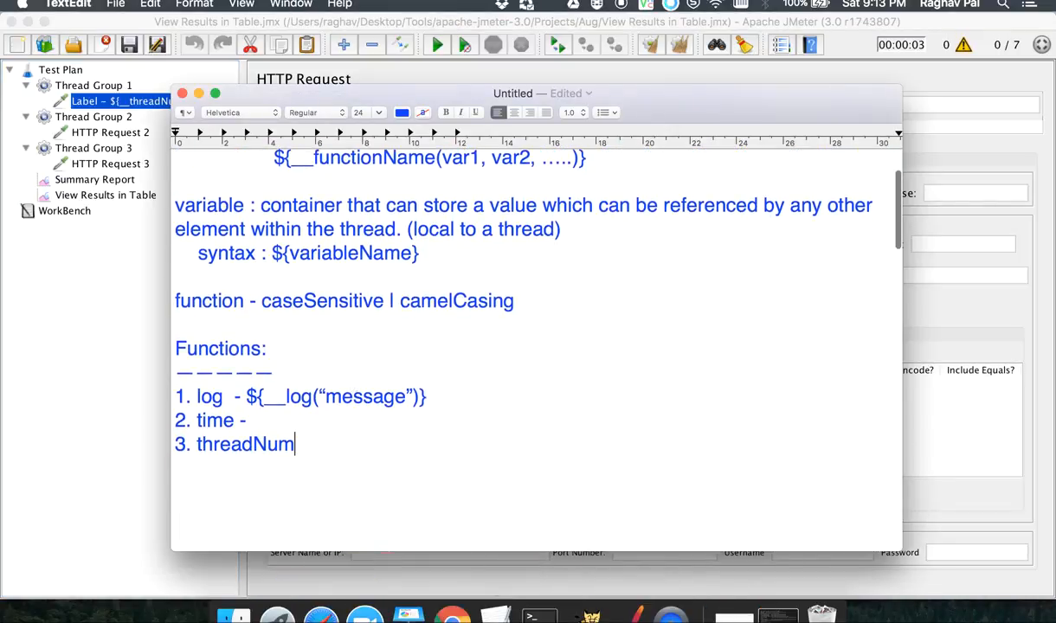
key("Return")
type("4. ")
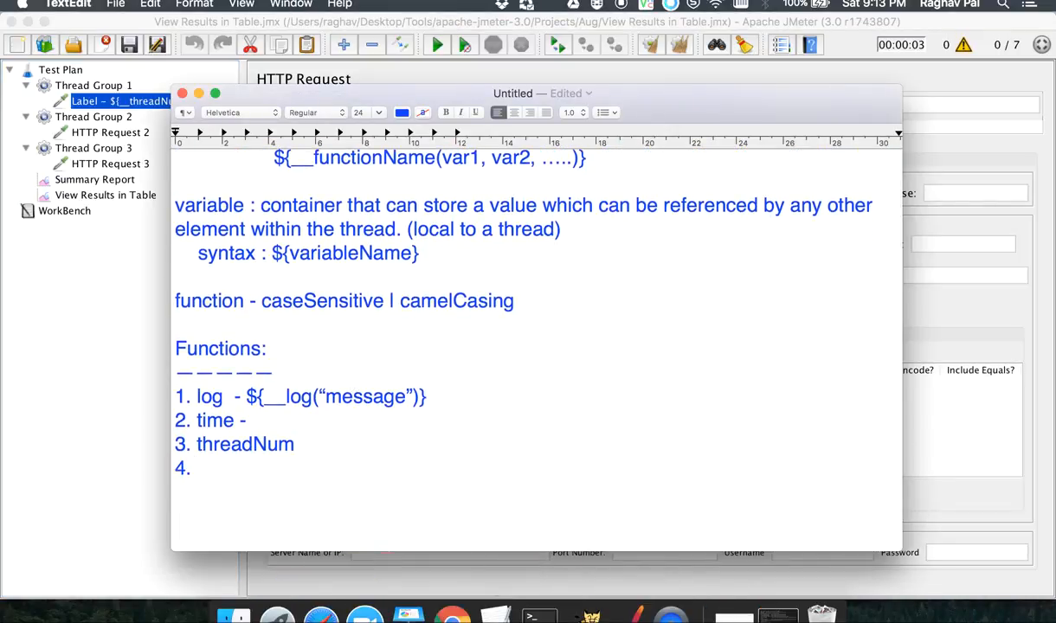
type("intSum")
Back in JMeter, replace the Thread Group 1 request's name with ${__intSum(2,3)}.
left_click(118, 97)
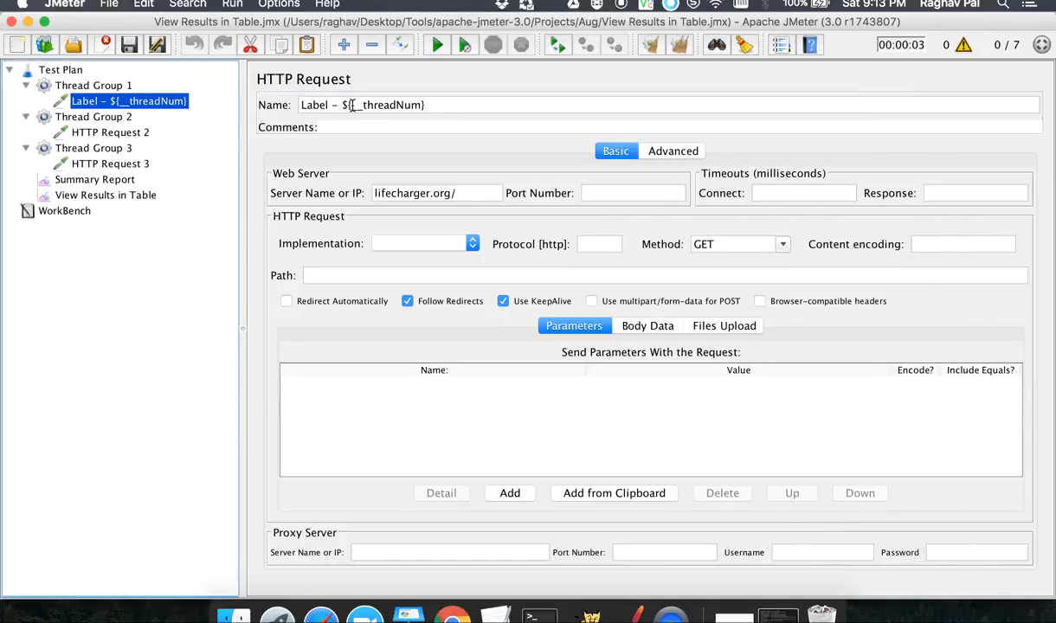
left_click_drag(342, 105, 237, 99)
key("BackSpace")
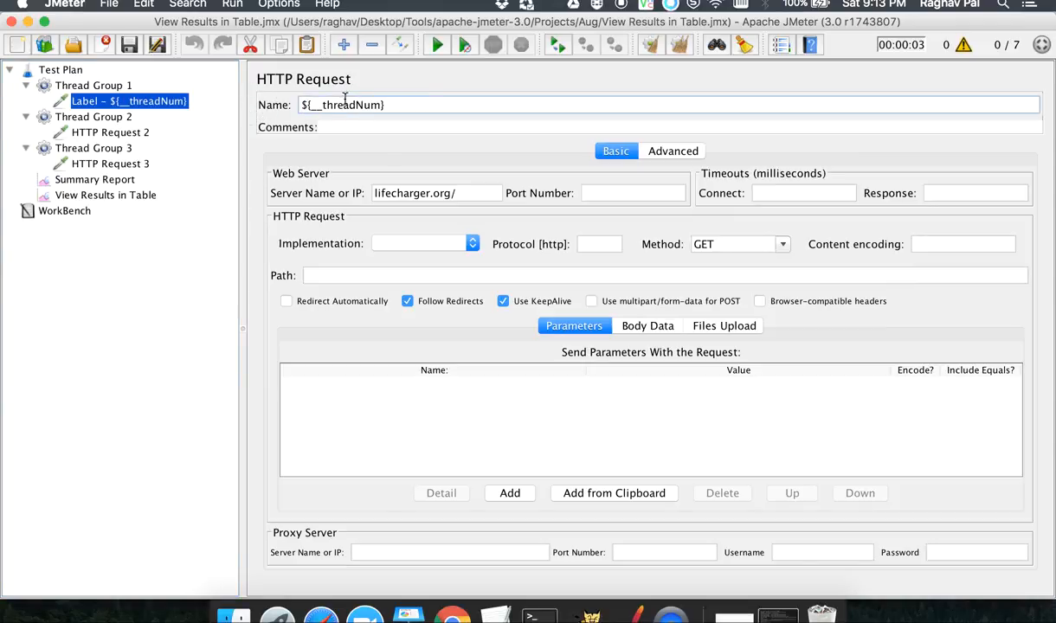
left_click_drag(396, 105, 189, 108)
type("${__intSum")
left_click(394, 106)
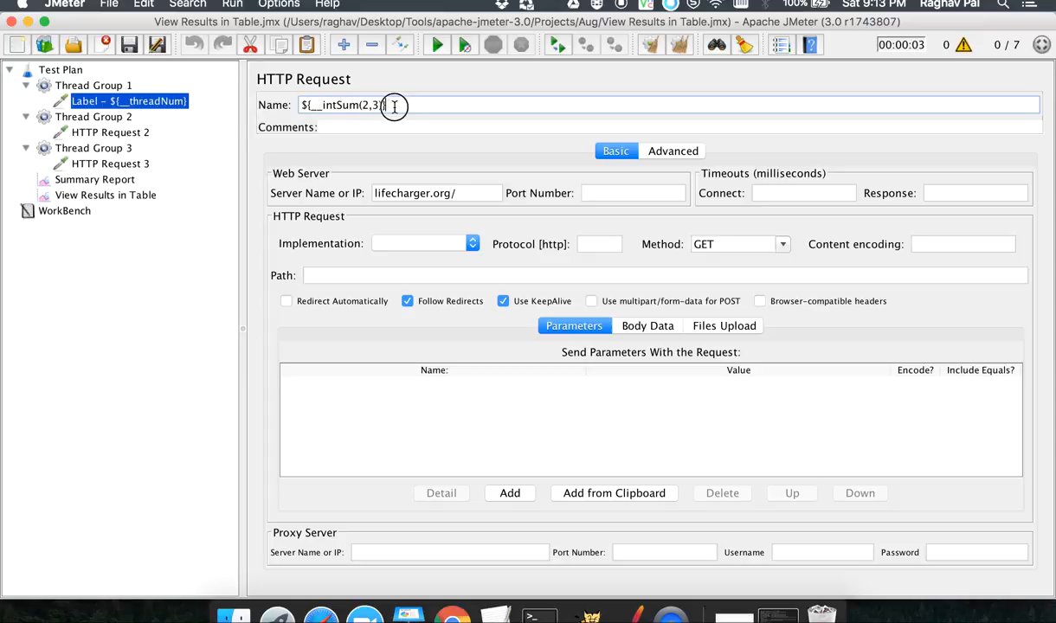
triple_click(394, 105)
Open View Results in Table, clear all earlier results and run the test.
left_click(133, 198)
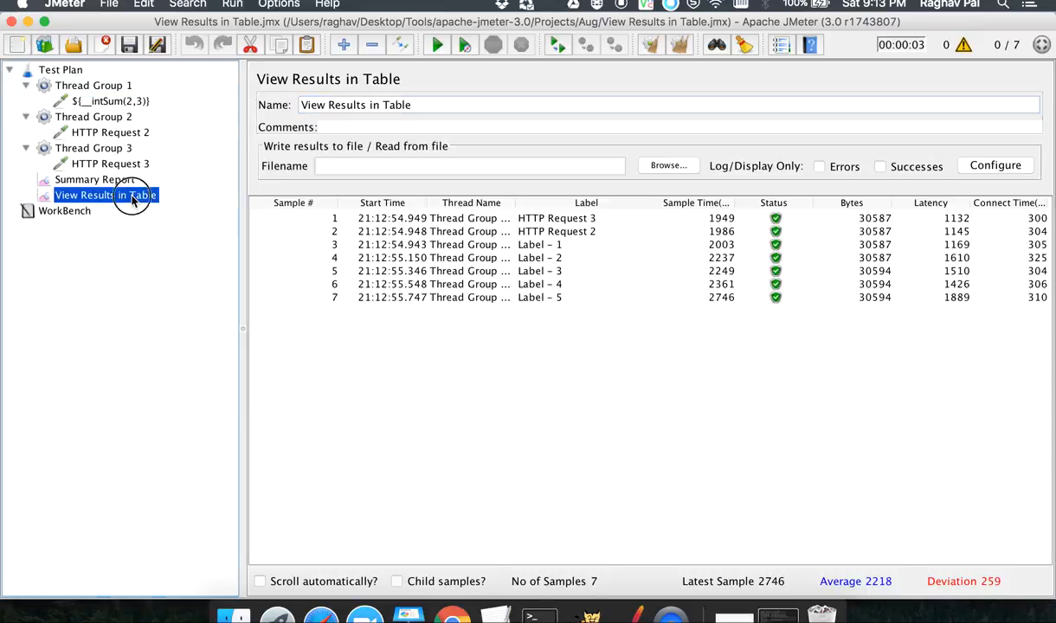
left_click(674, 47)
left_click(430, 50)
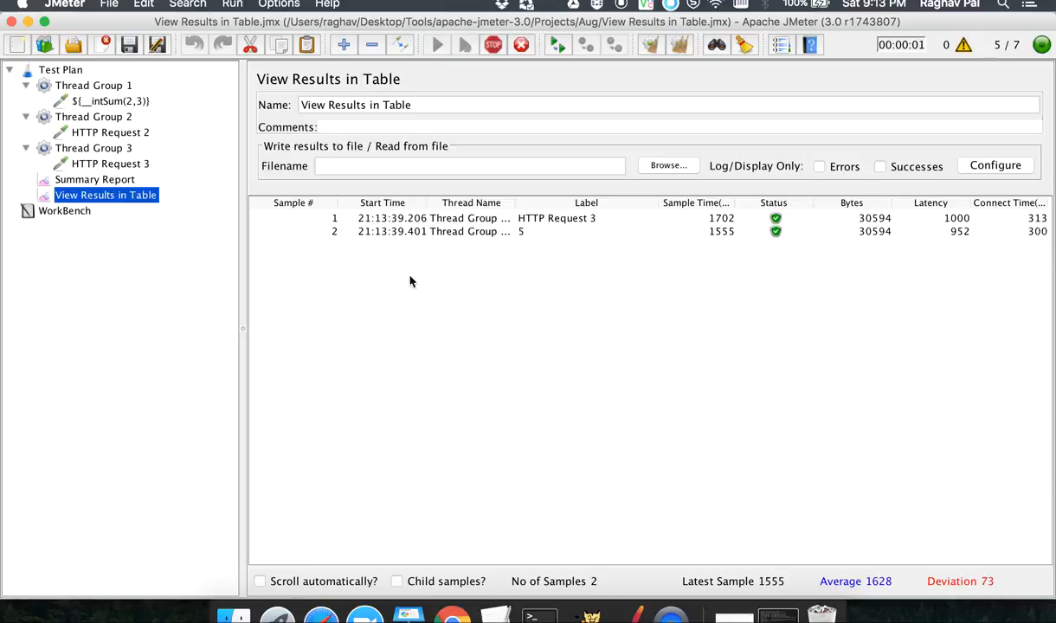
Examine the intSum label of each Thread Group 1 sample in View Results in Table.
left_click(548, 232)
left_click(547, 244)
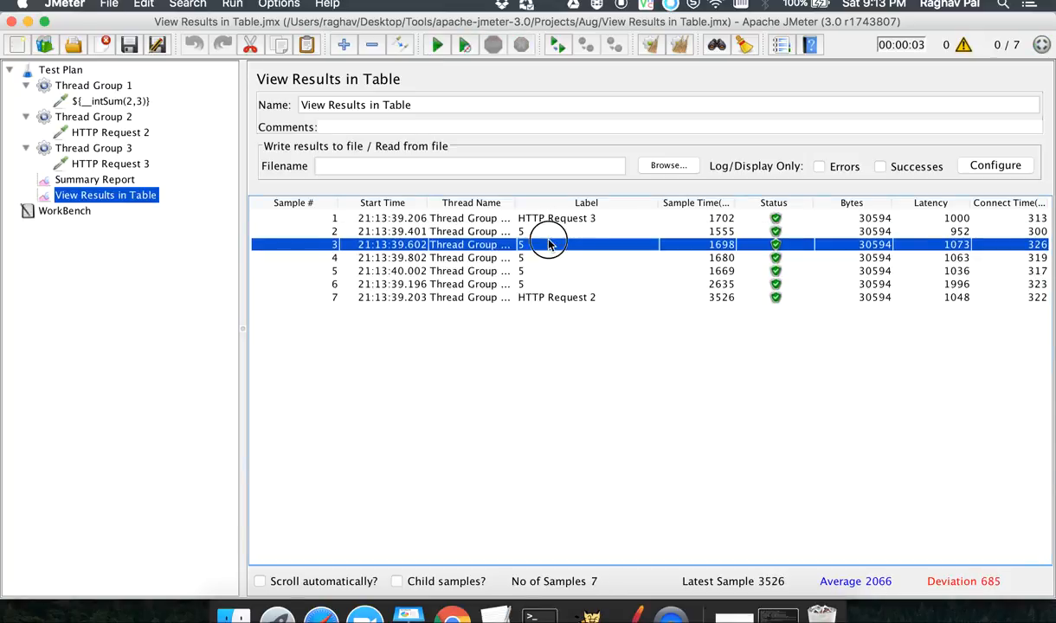
left_click(551, 258)
left_click(537, 271)
left_click(537, 284)
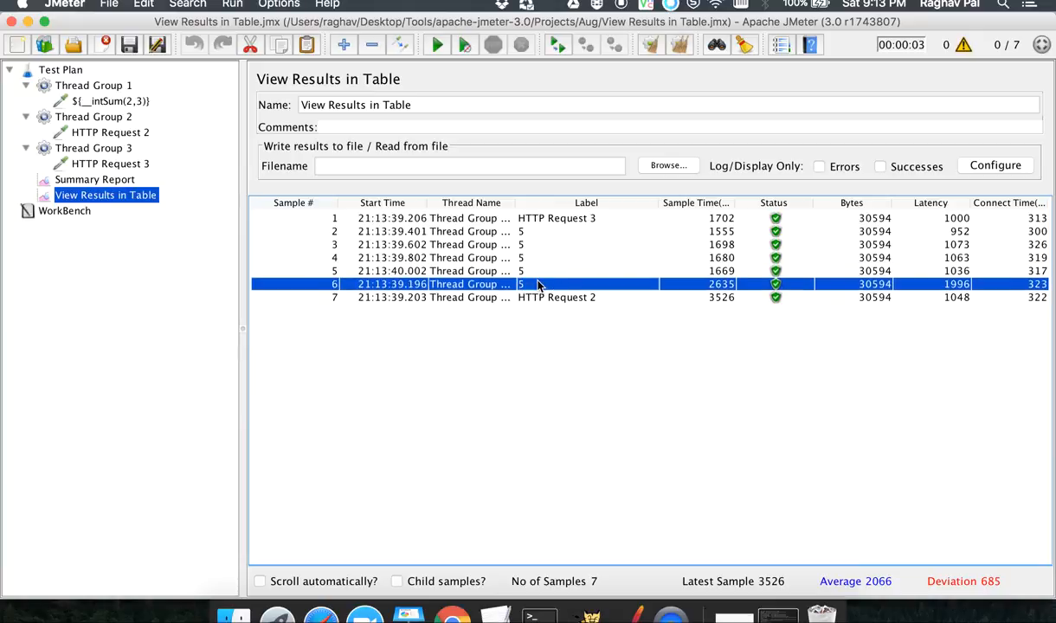
left_click(538, 271)
left_click(537, 257)
left_click(536, 246)
left_click(537, 232)
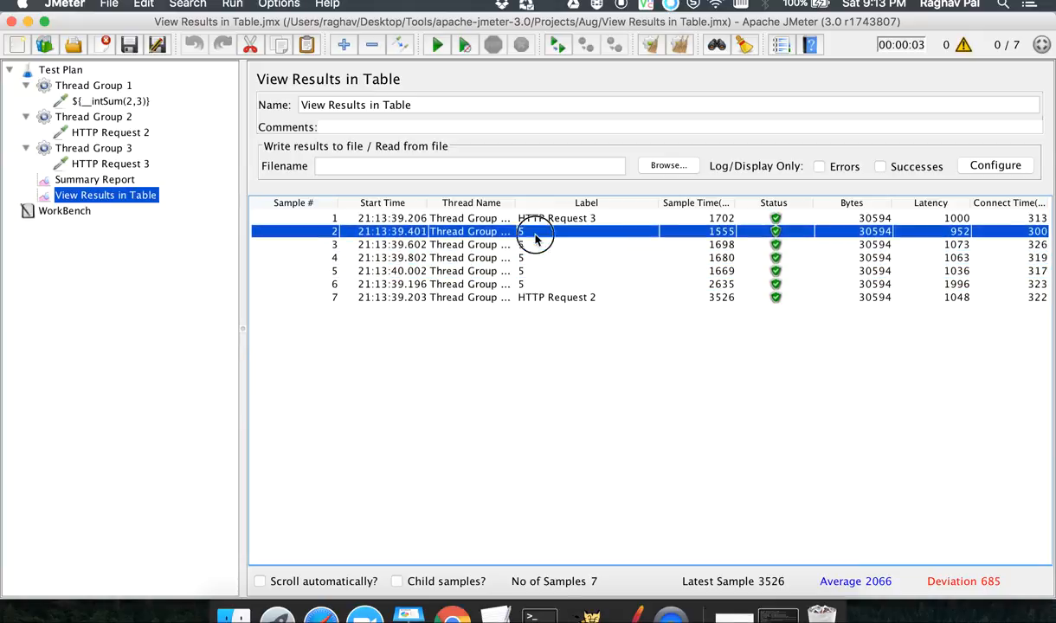
left_click(102, 101)
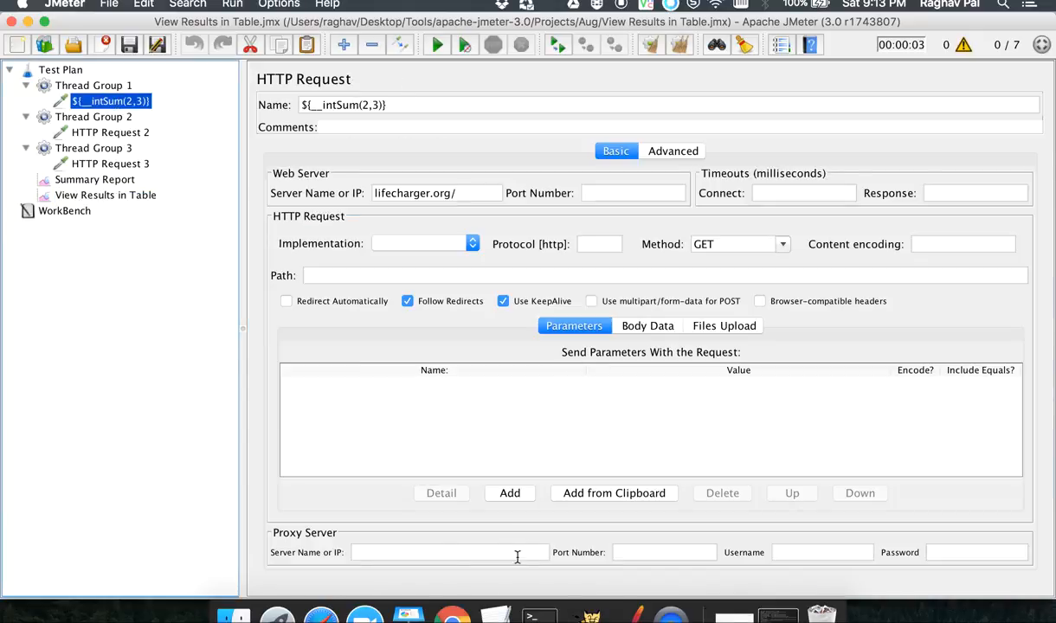
left_click(495, 610)
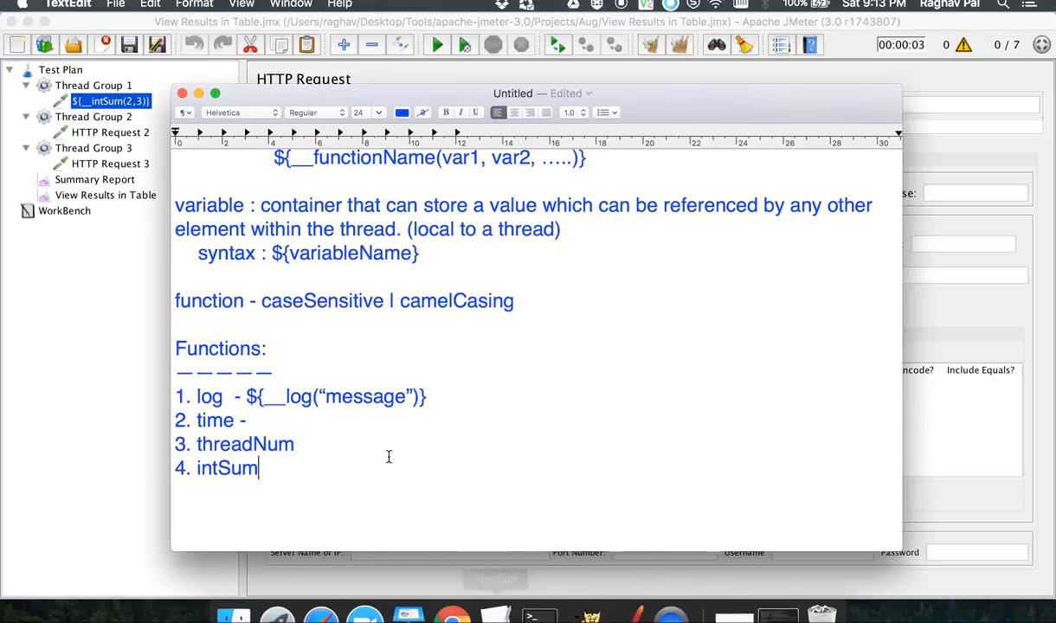
left_click(128, 108)
Copy the ${__intSum(2,3)} request and paste the duplicate into Thread Group 1.
left_click(113, 117)
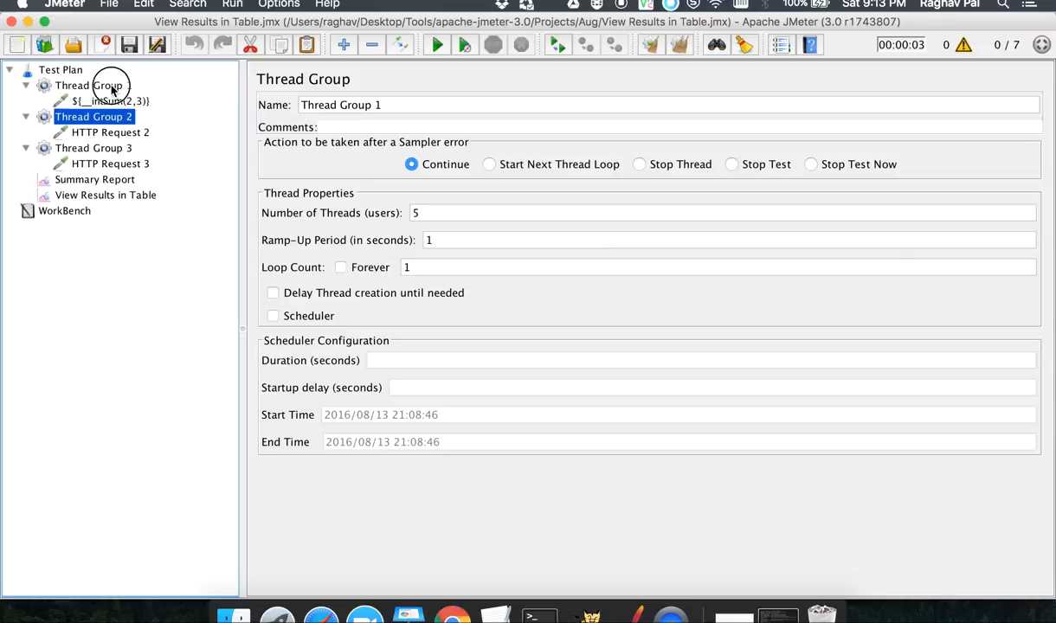
left_click(110, 87)
left_click(114, 102)
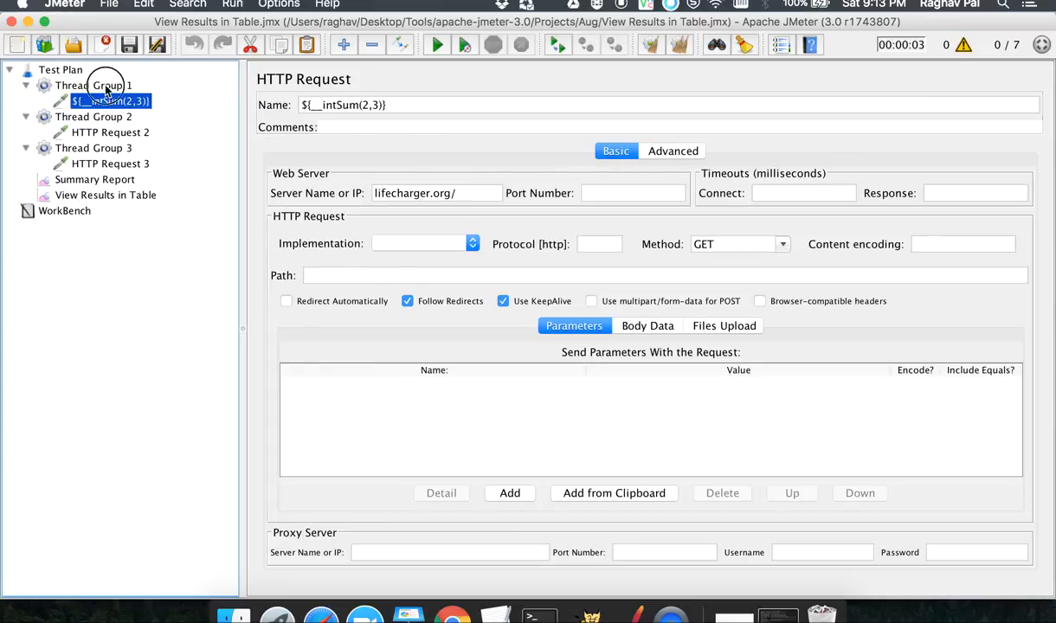
left_click(104, 87)
key("super+v")
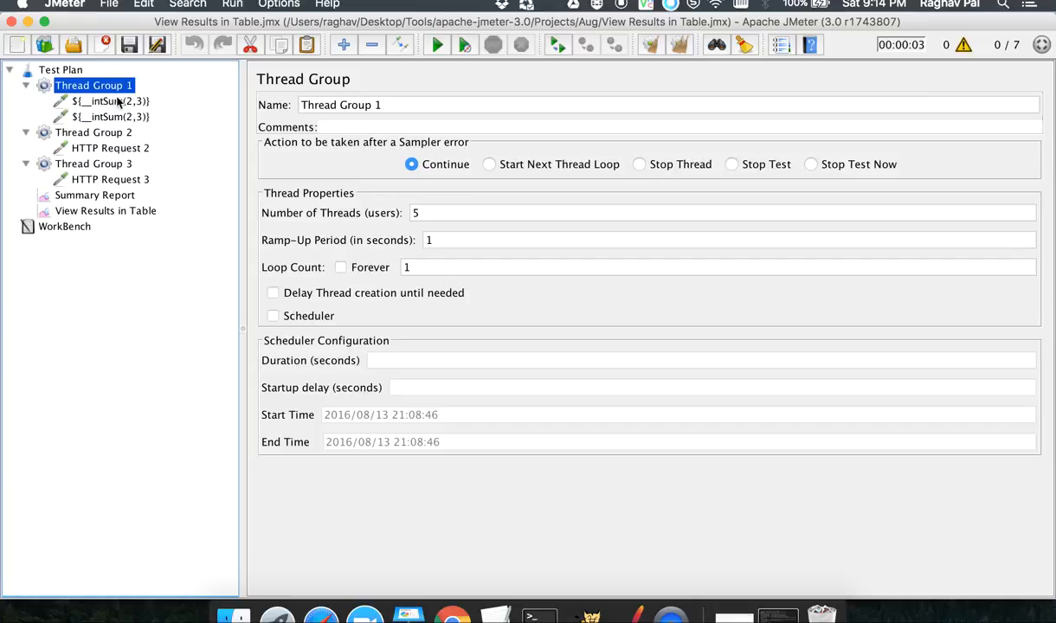
left_click(99, 118)
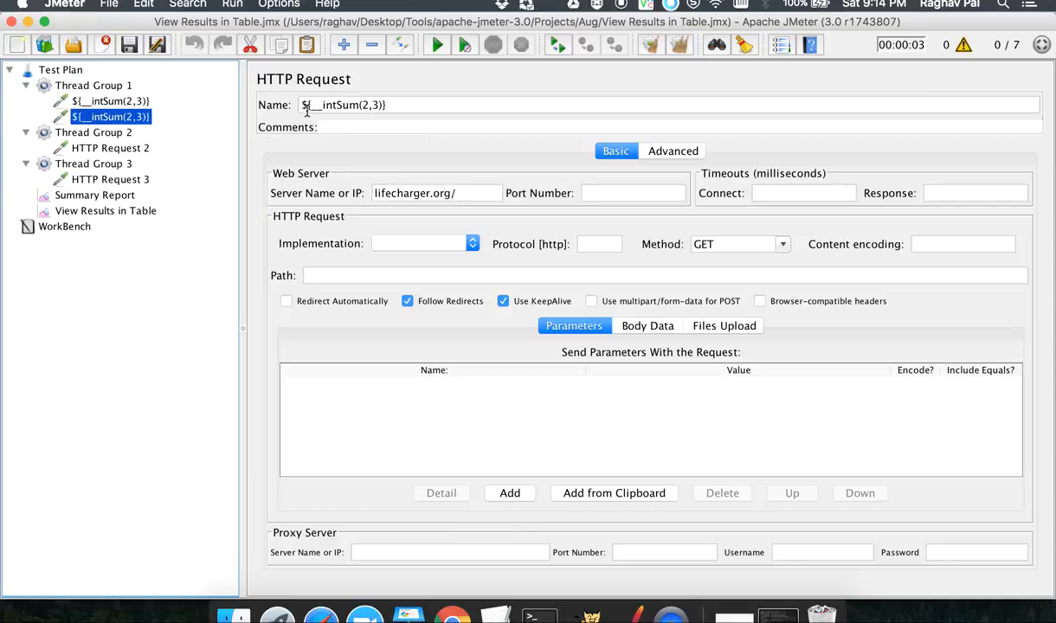
Add result as a third argument in the first Thread Group 1 request's name, making it ${__intSum(2,3,result)}.
left_click(118, 108)
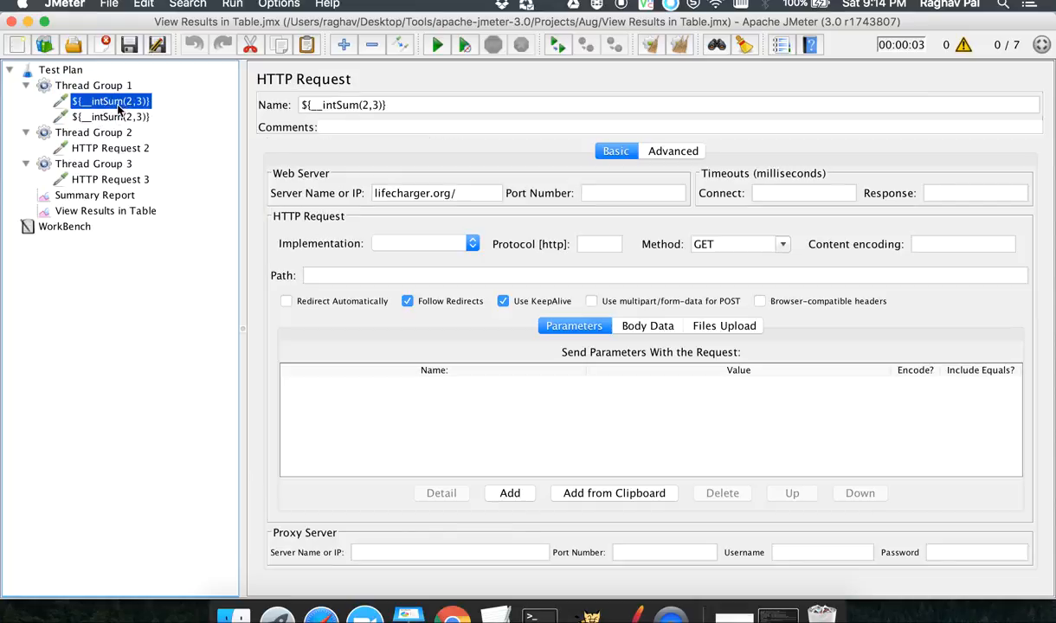
left_click(380, 106)
type(",")
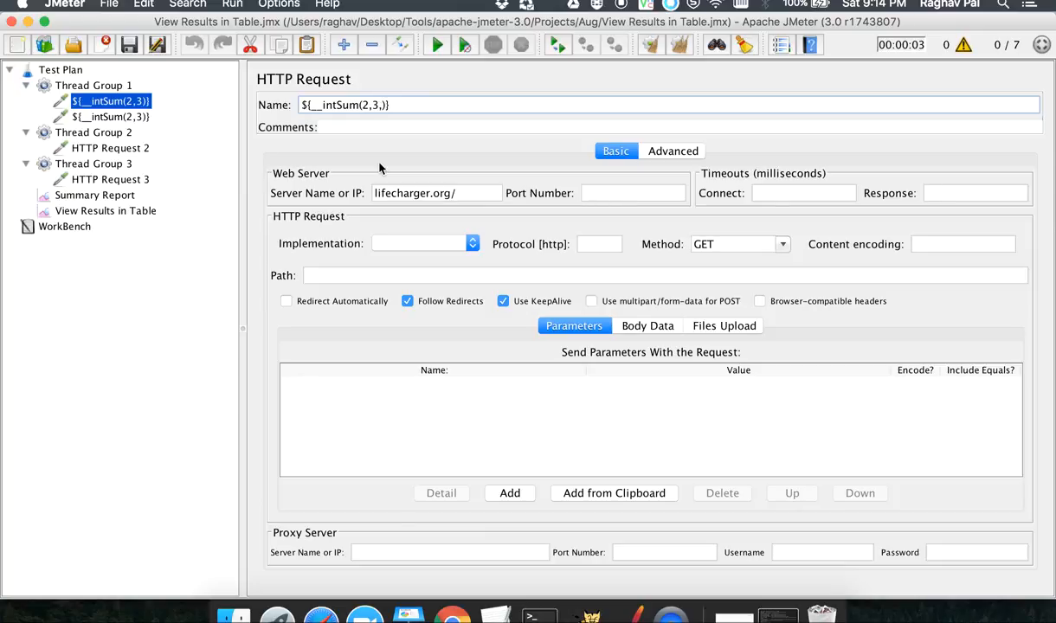
type("result")
double_click(363, 104)
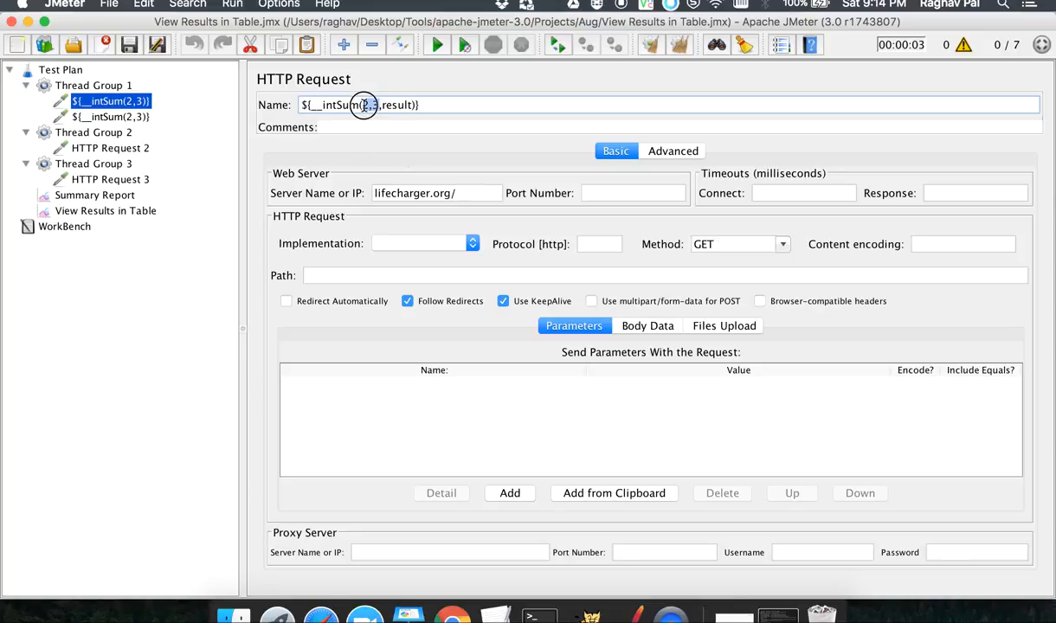
double_click(401, 105)
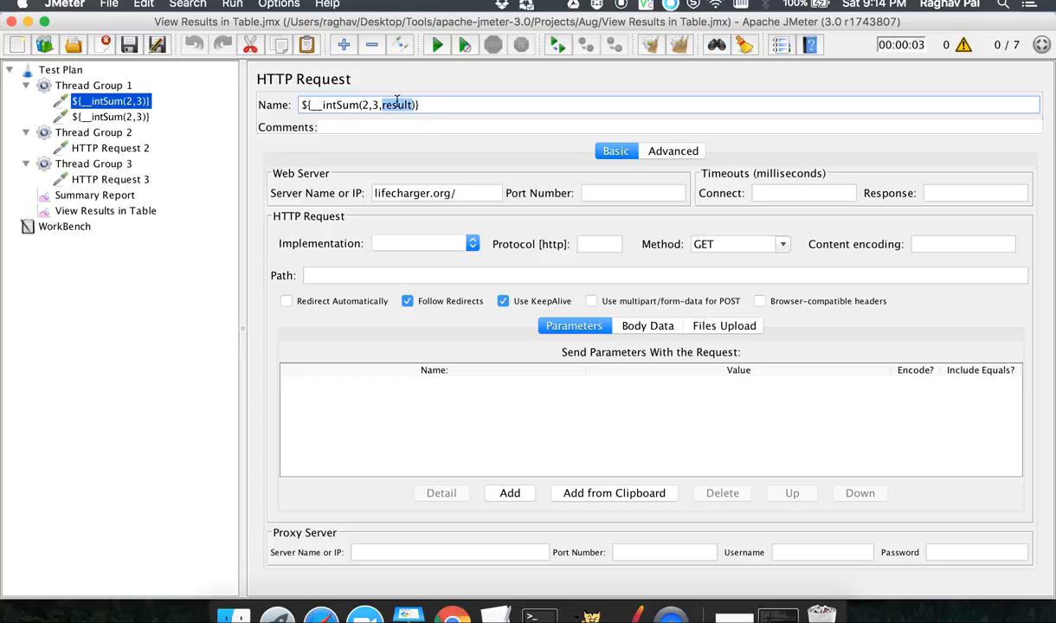
Rename the second request in Thread Group 1 as ${result}.
left_click(125, 117)
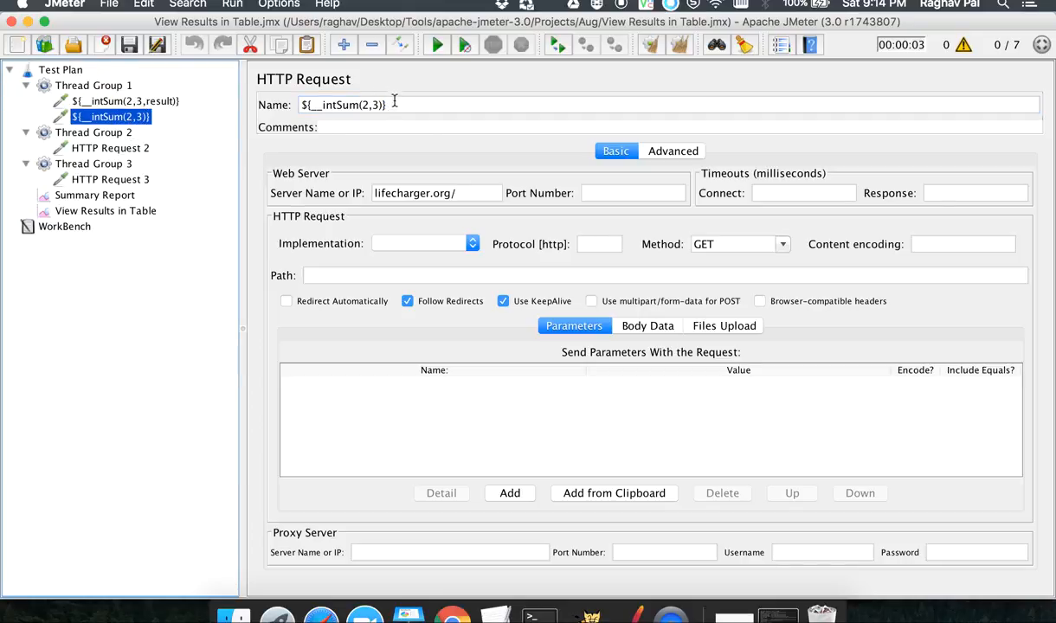
left_click_drag(394, 105, 208, 109)
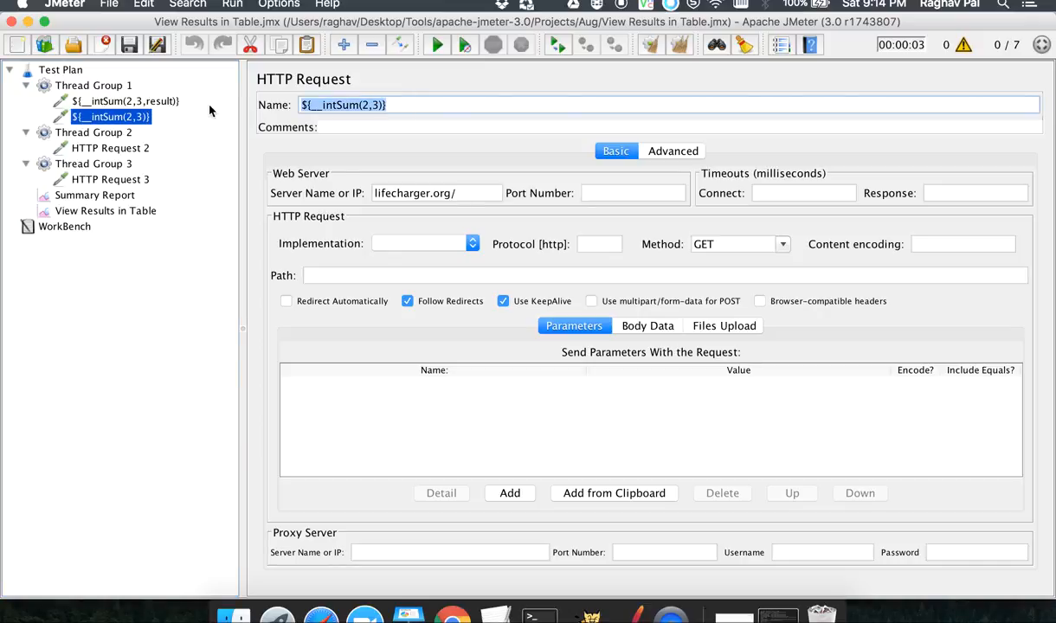
type("${result}")
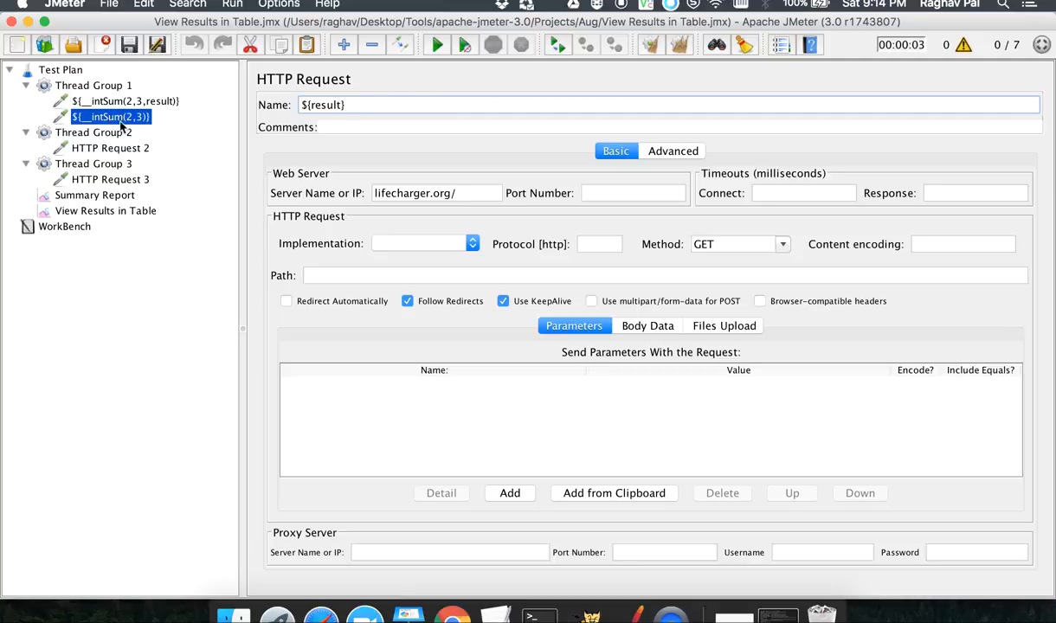
left_click_drag(353, 110, 285, 102)
Review the arguments in the first request's name, then clear all earlier results and run the test.
left_click(158, 102)
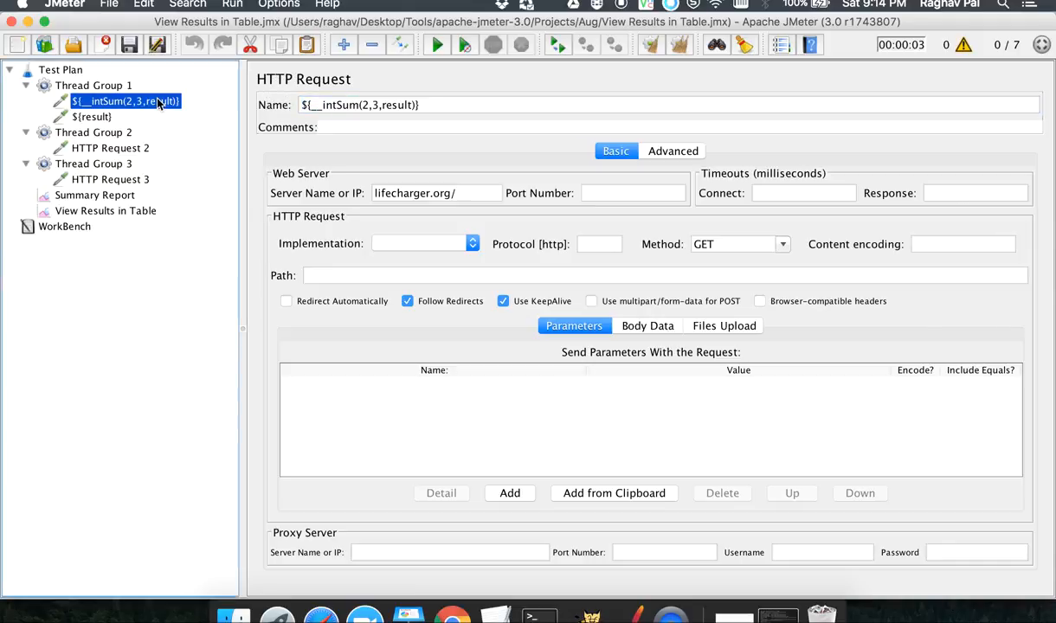
left_click(349, 104)
left_click_drag(369, 104, 377, 104)
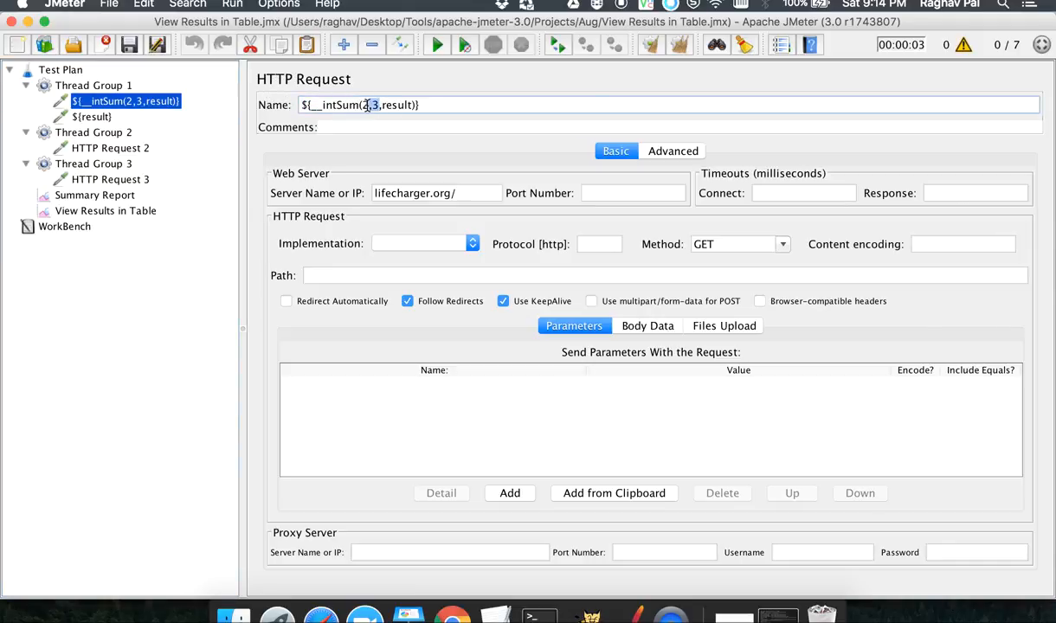
left_click(678, 45)
left_click(437, 44)
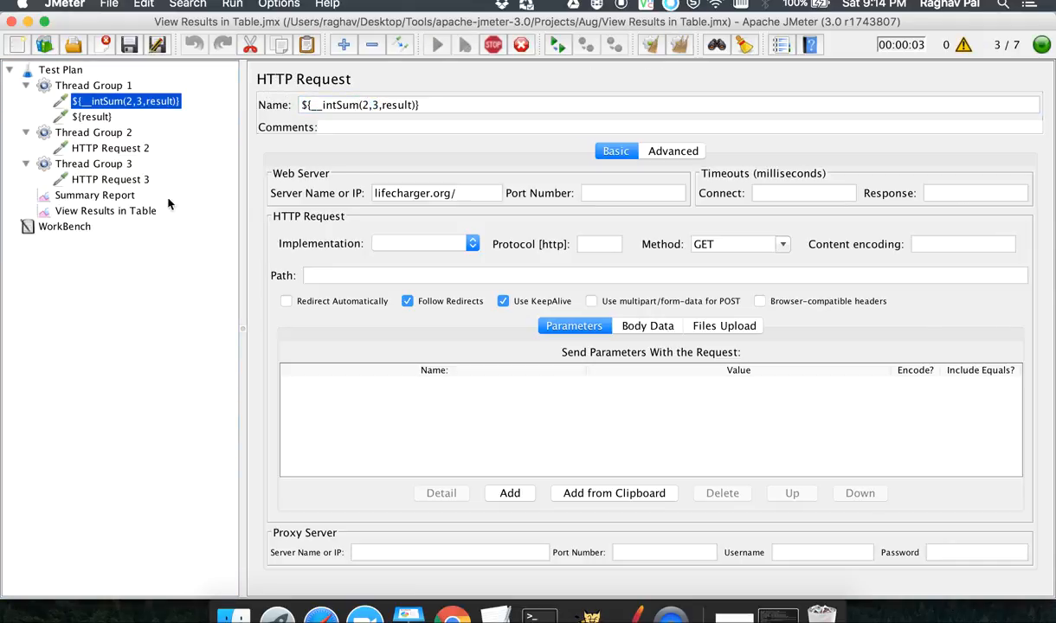
Check the request labels in View Results in Table and the Summary Report, and reopen the ${result} request.
left_click(134, 213)
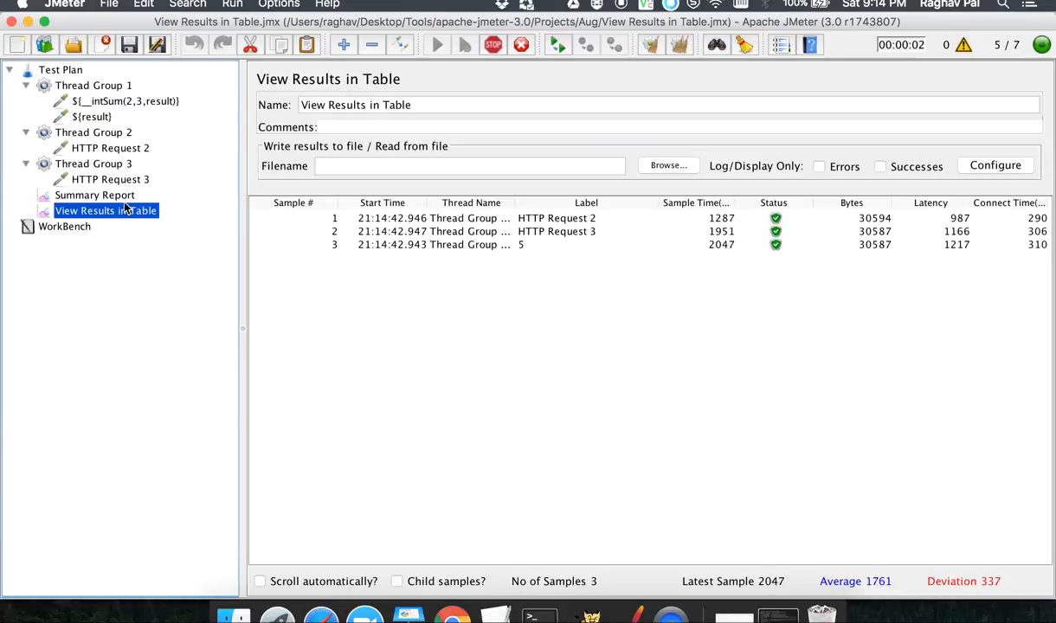
left_click(116, 194)
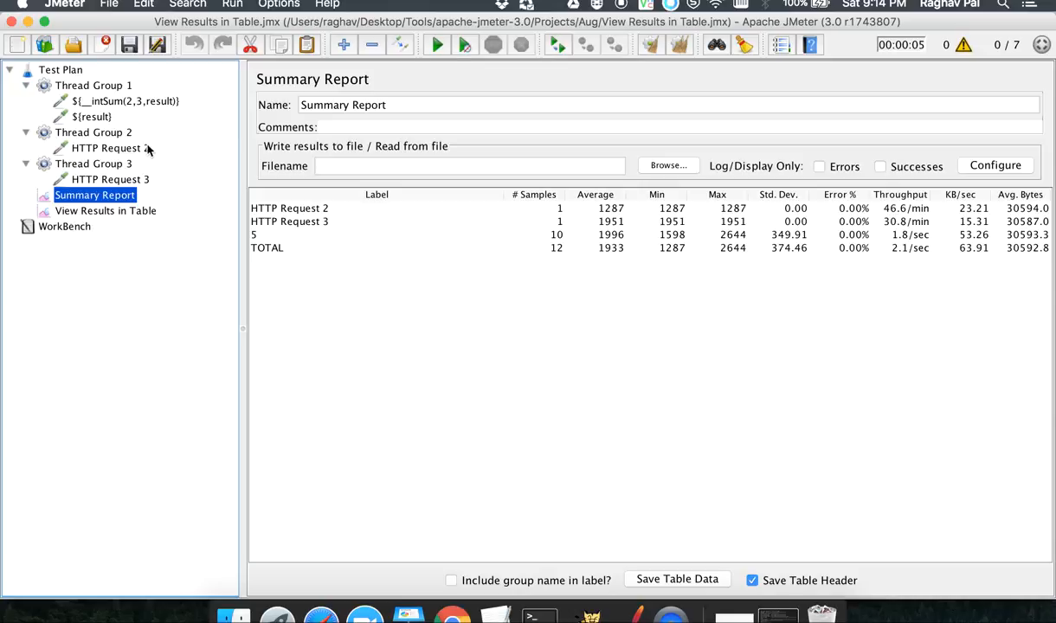
left_click(100, 118)
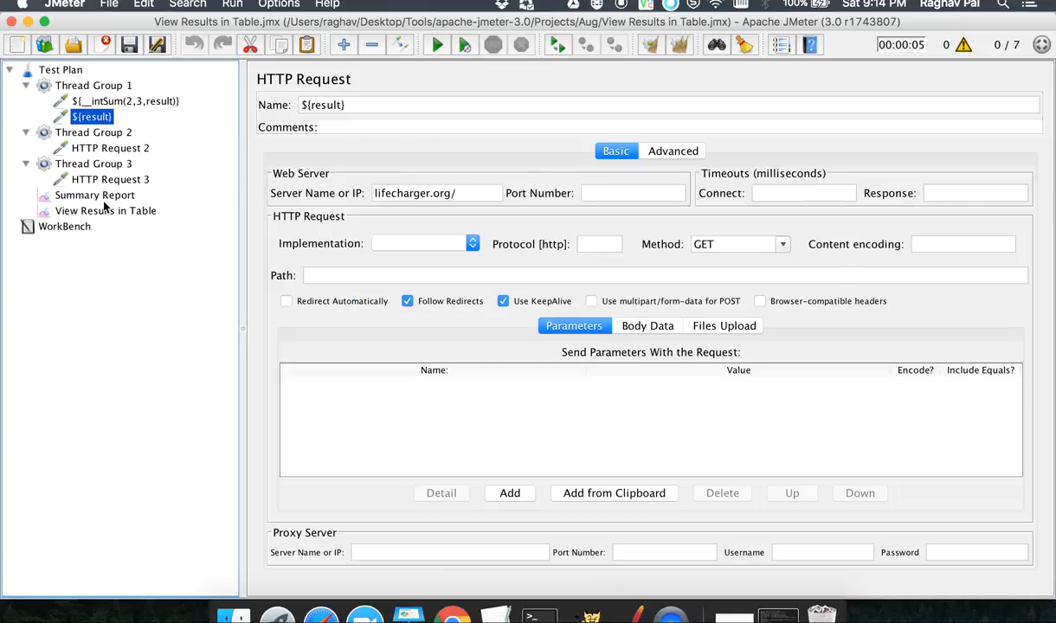
Examine the labels of the Thread Group 1 samples row by row in View Results in Table.
left_click(104, 212)
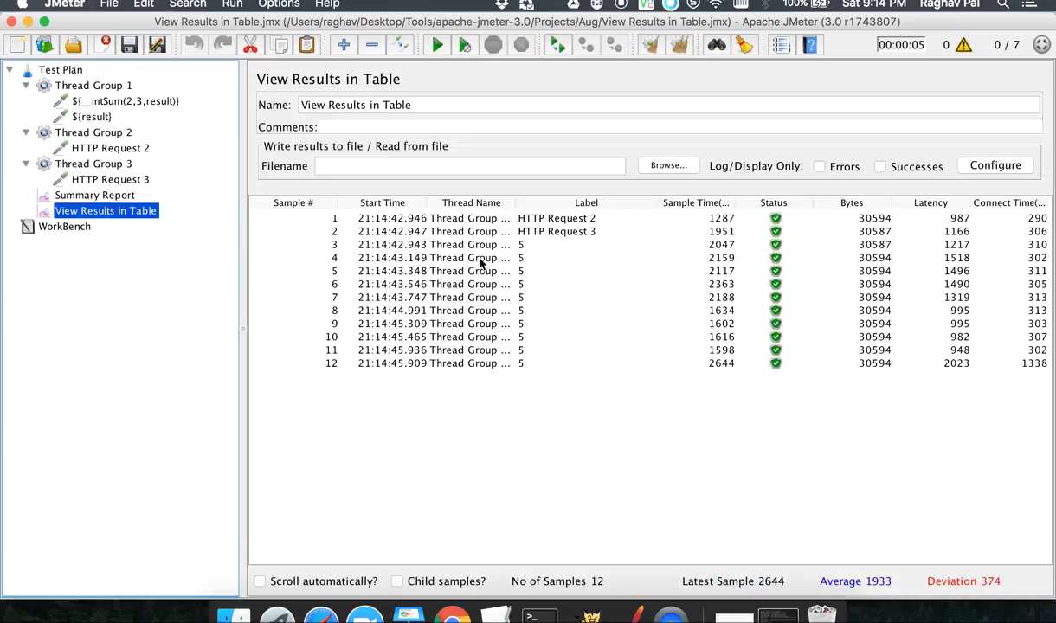
left_click(531, 252)
key("Down")
key("Down")
key("Down")
key("Down")
key("Down")
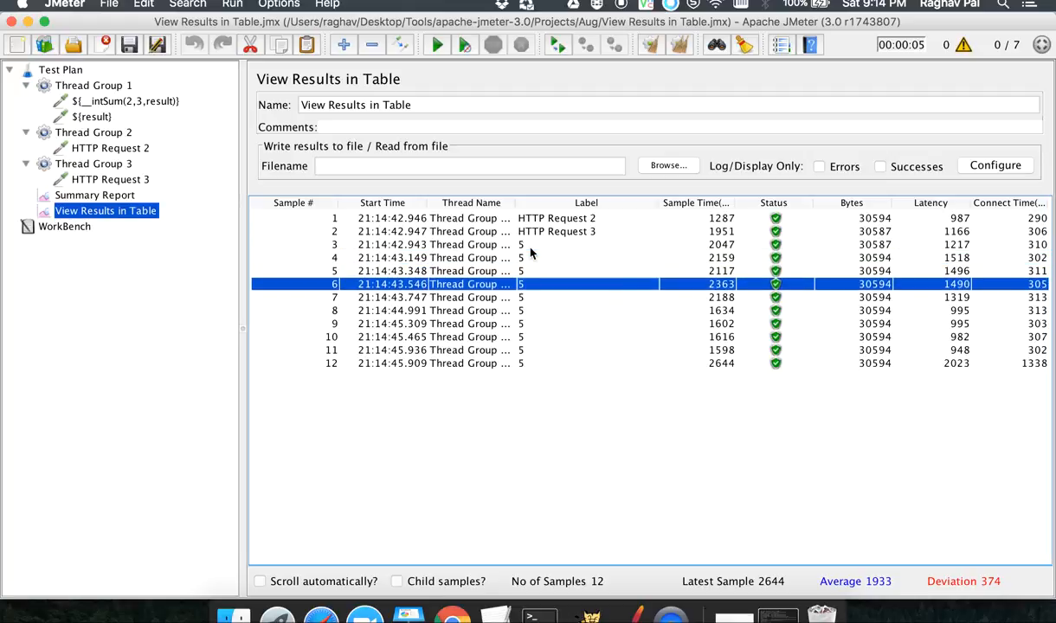
key("Up")
key("Up")
key("Up")
key("Up")
key("Down")
key("Down")
key("Down")
key("Down")
key("Down")
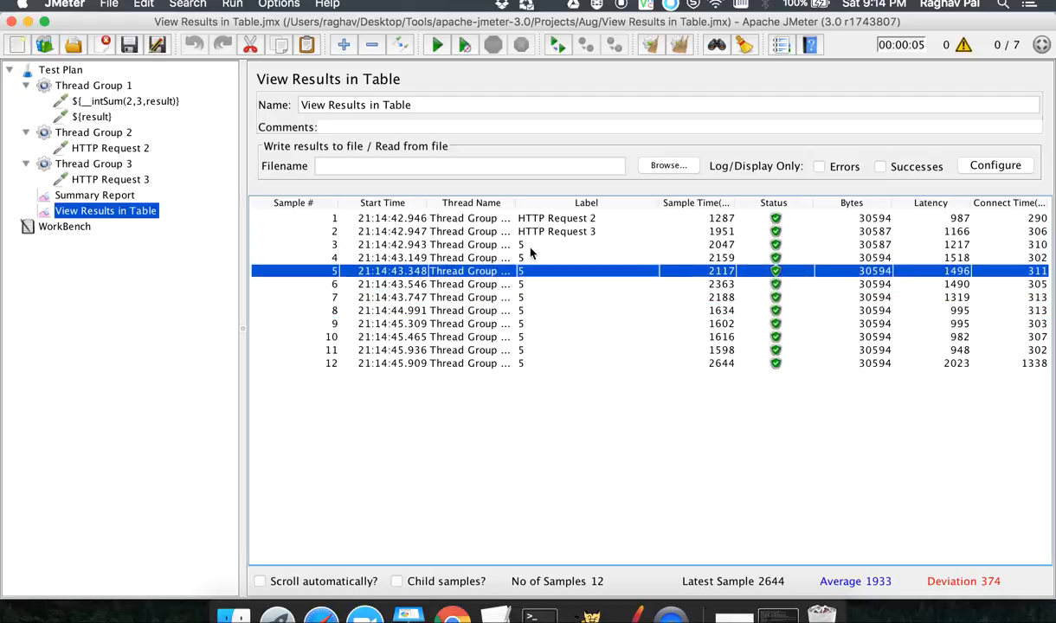
Compare the two Thread Group 1 requests with their labels in View Results in Table, ending on the ${result} request.
left_click(126, 99)
left_click(93, 118)
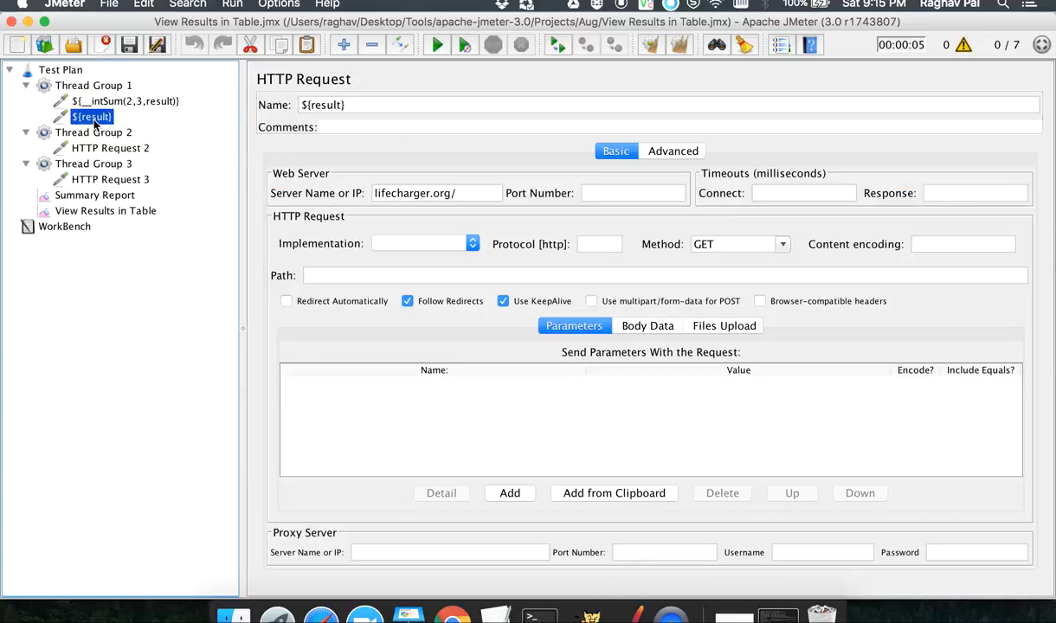
left_click(107, 208)
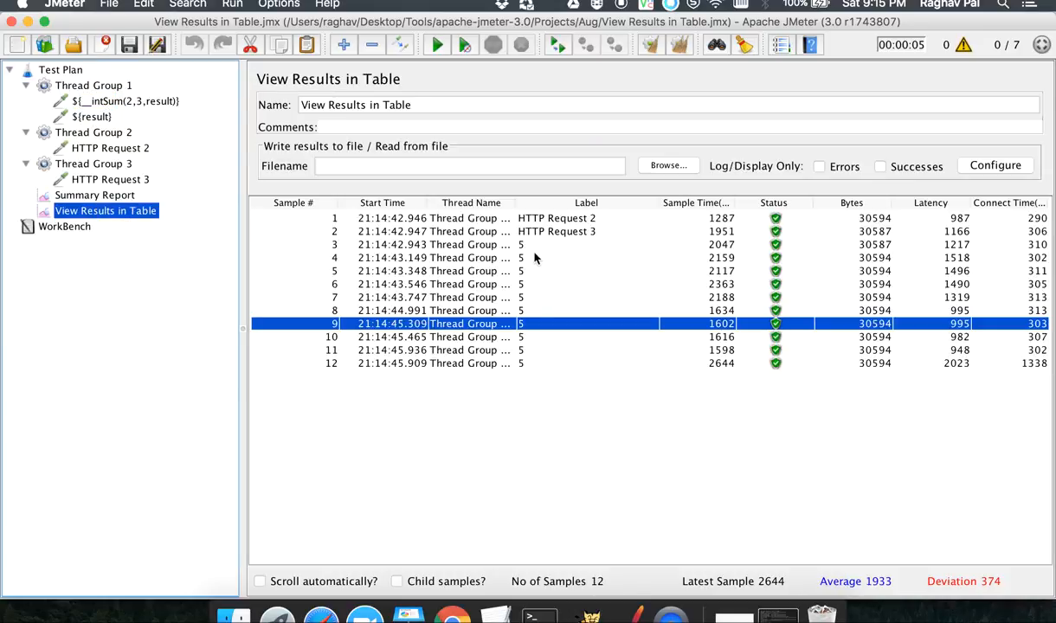
left_click(85, 119)
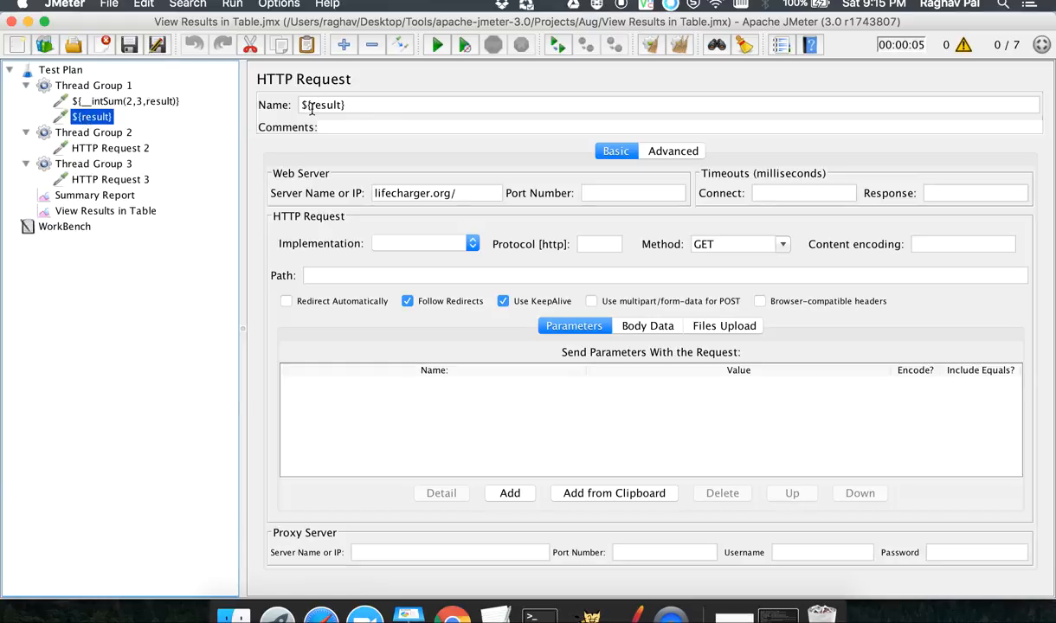
Rename the ${result} request in Thread Group 1 to ${__intSum(5,${result})}.
left_click_drag(346, 105, 248, 105)
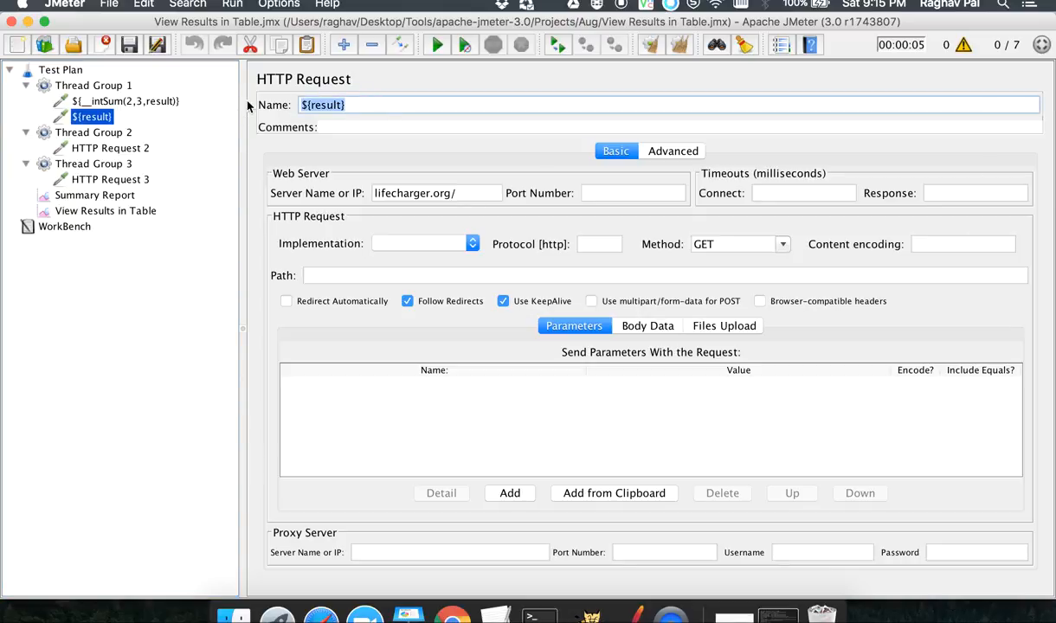
type("$")
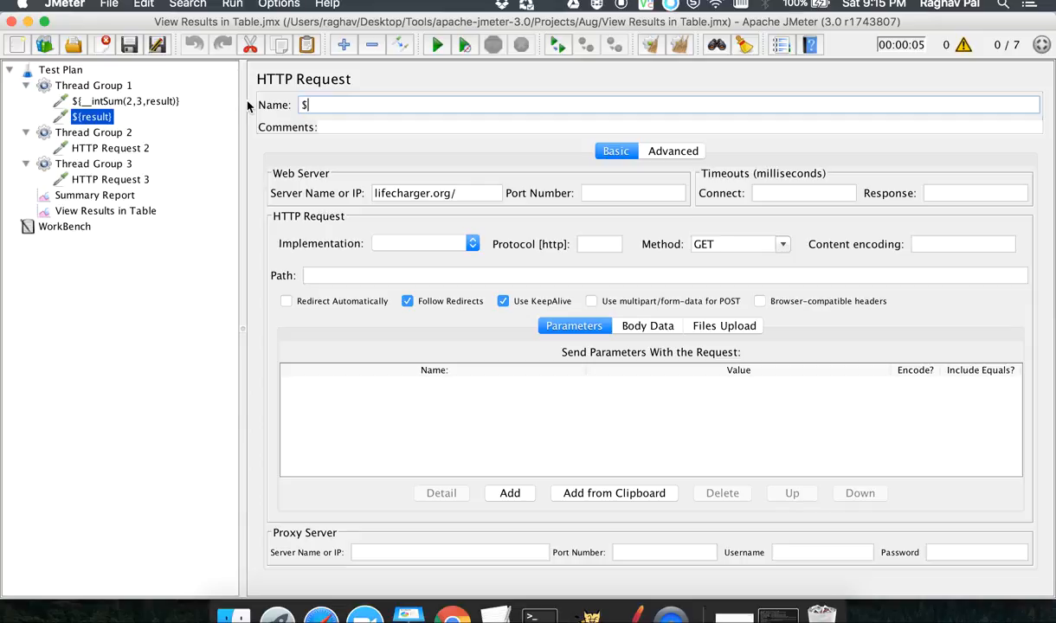
type("{__intSum(5,")
type("${result")
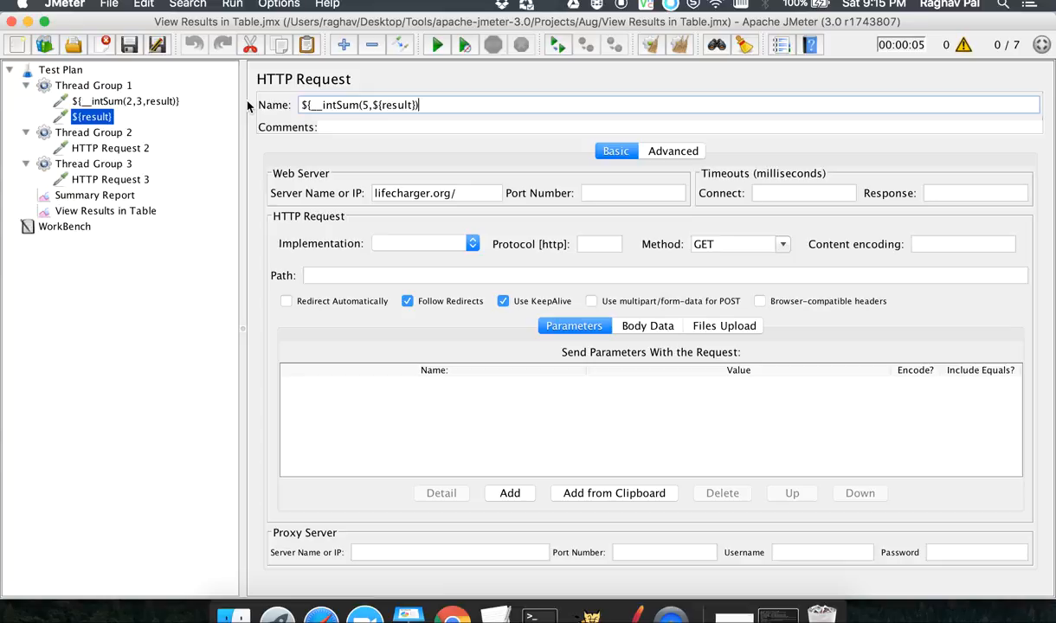
Compare the intSum arguments in the names of the two Thread Group 1 requests.
double_click(363, 106)
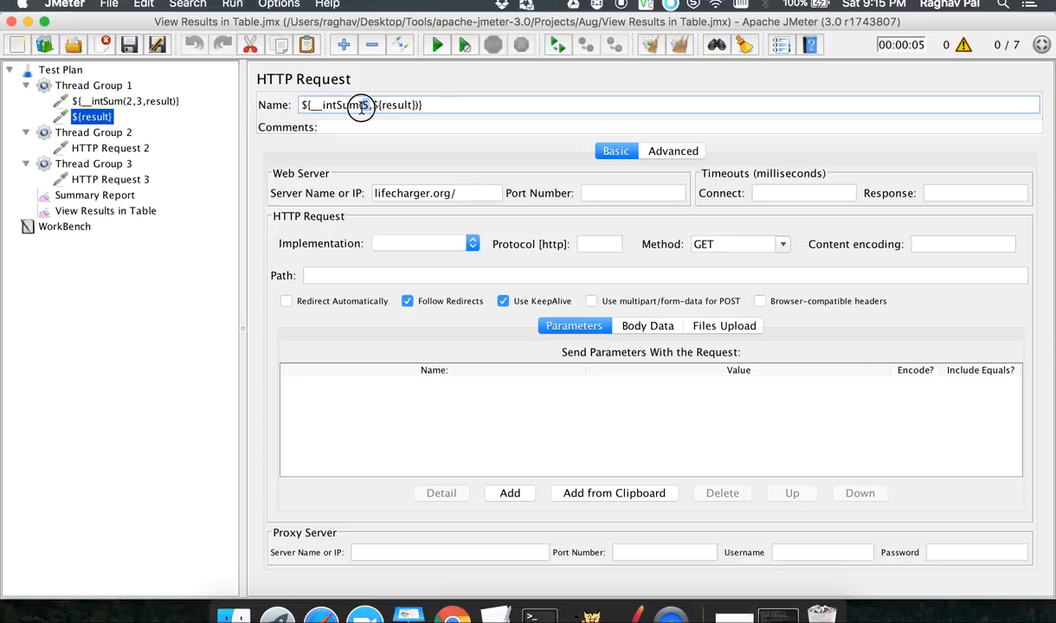
left_click(133, 102)
left_click_drag(381, 105, 307, 106)
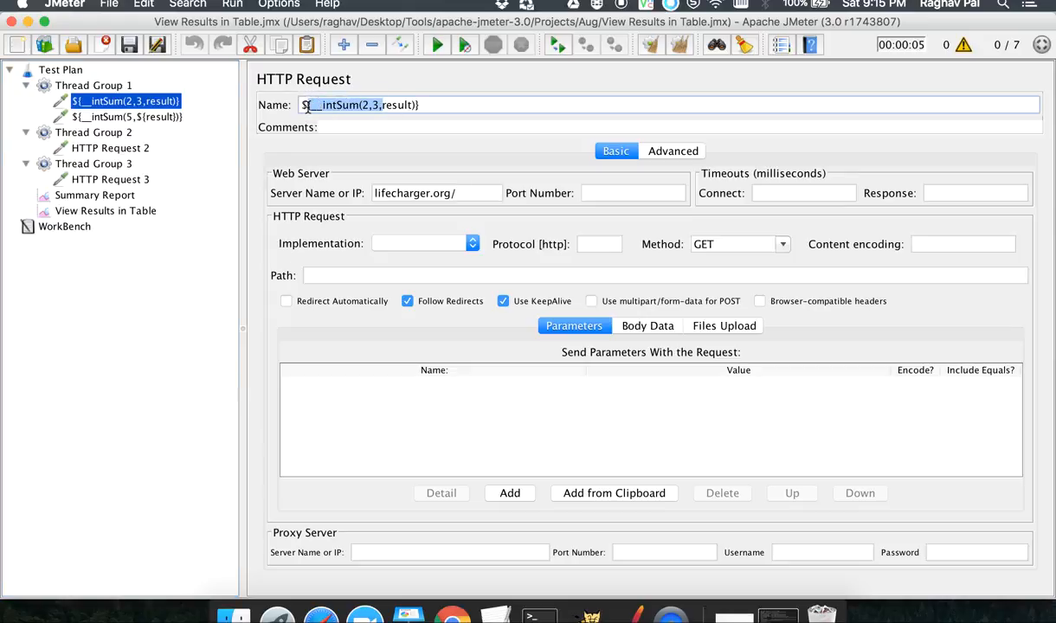
left_click(110, 117)
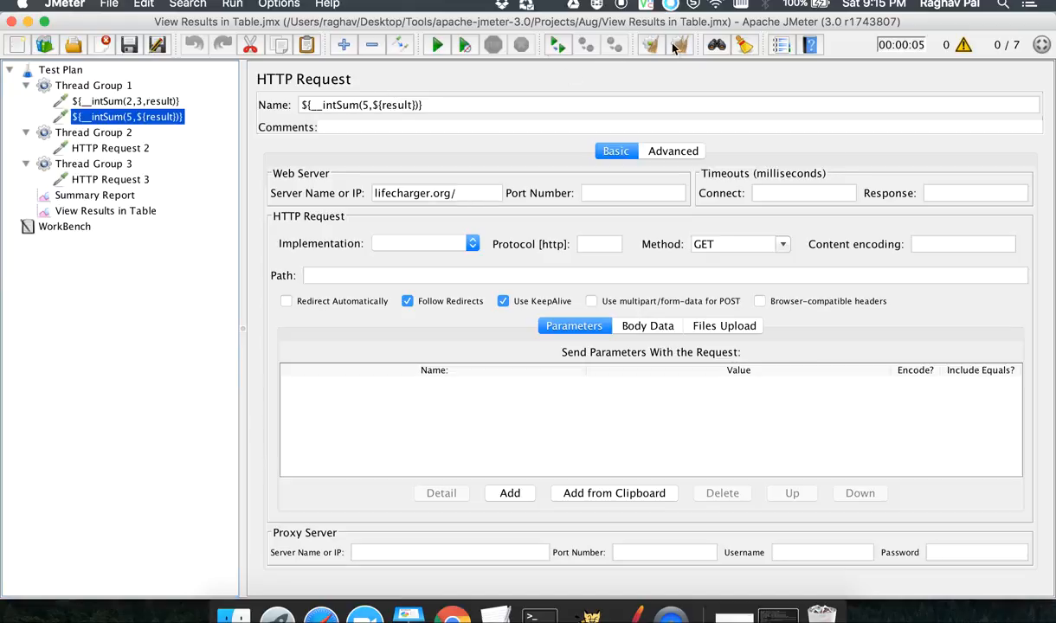
Run the test with earlier results cleared and open the Summary Report and View Results in Table.
left_click(438, 46)
left_click(126, 195)
left_click(124, 211)
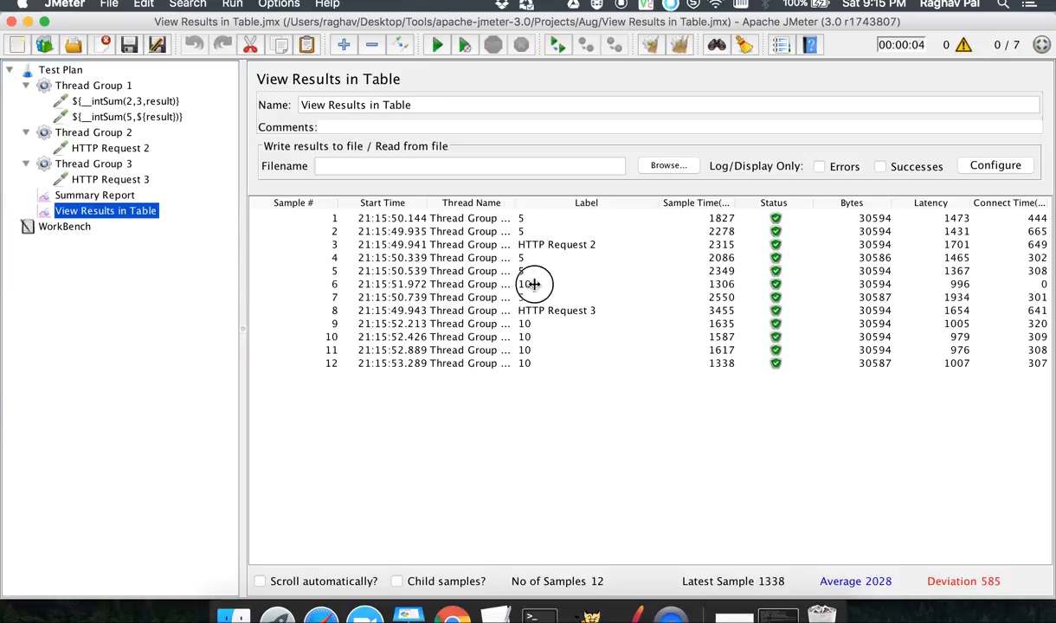
Examine the labels of the second Thread Group 1 request's samples row by row in View Results in Table.
left_click(534, 286)
left_click(523, 324)
left_click(525, 336)
left_click(528, 350)
left_click(528, 363)
left_click(525, 324)
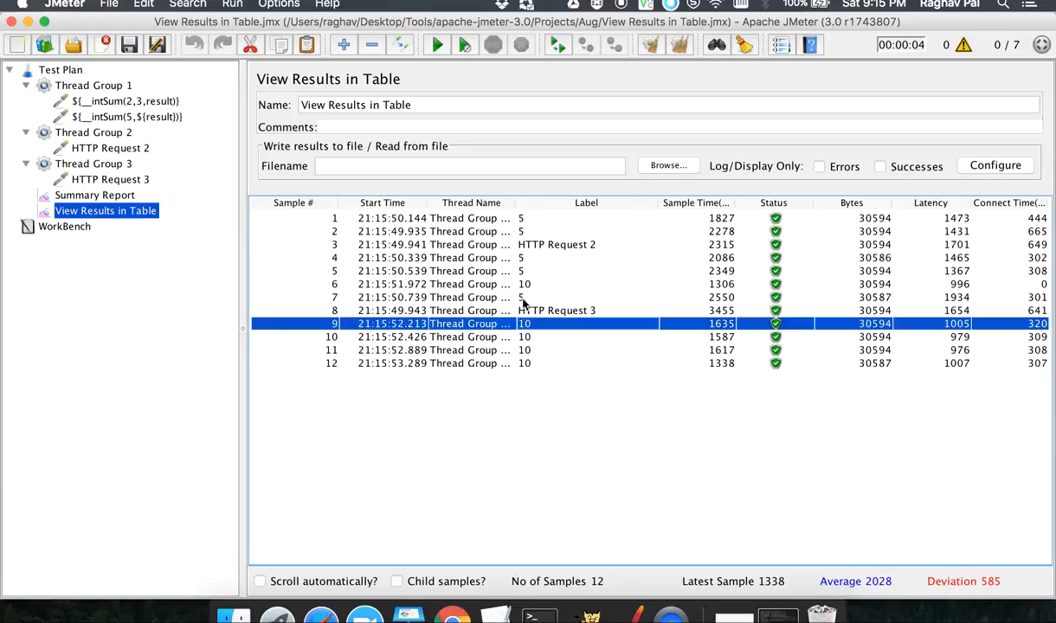
left_click(524, 285)
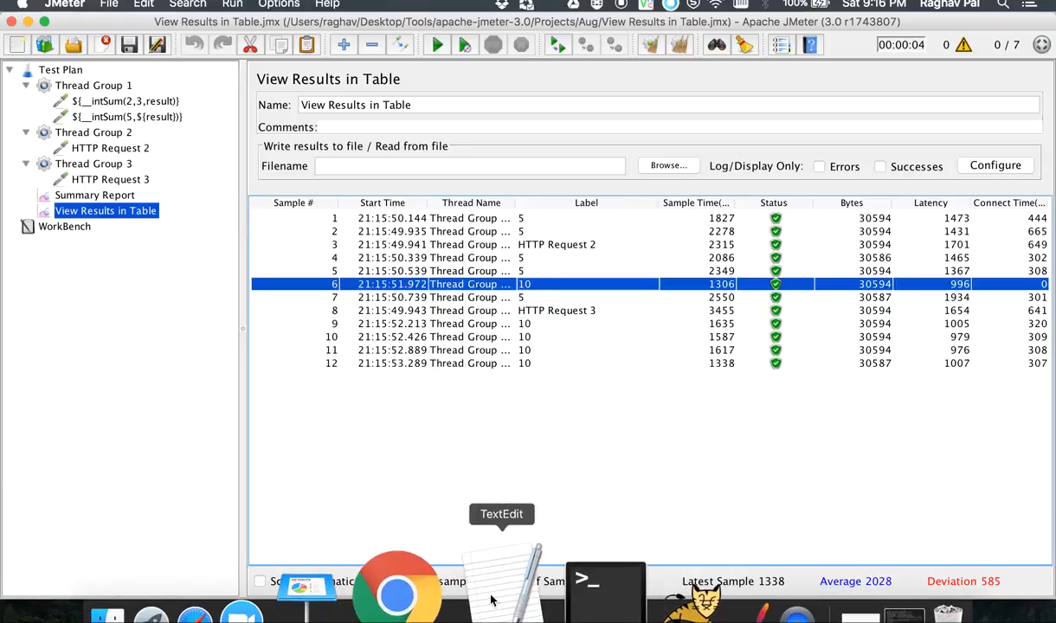
Switch to TextEdit to check the numbered list of functions in the notes, and return to JMeter.
left_click(487, 587)
scroll(259, 464, "down", 2)
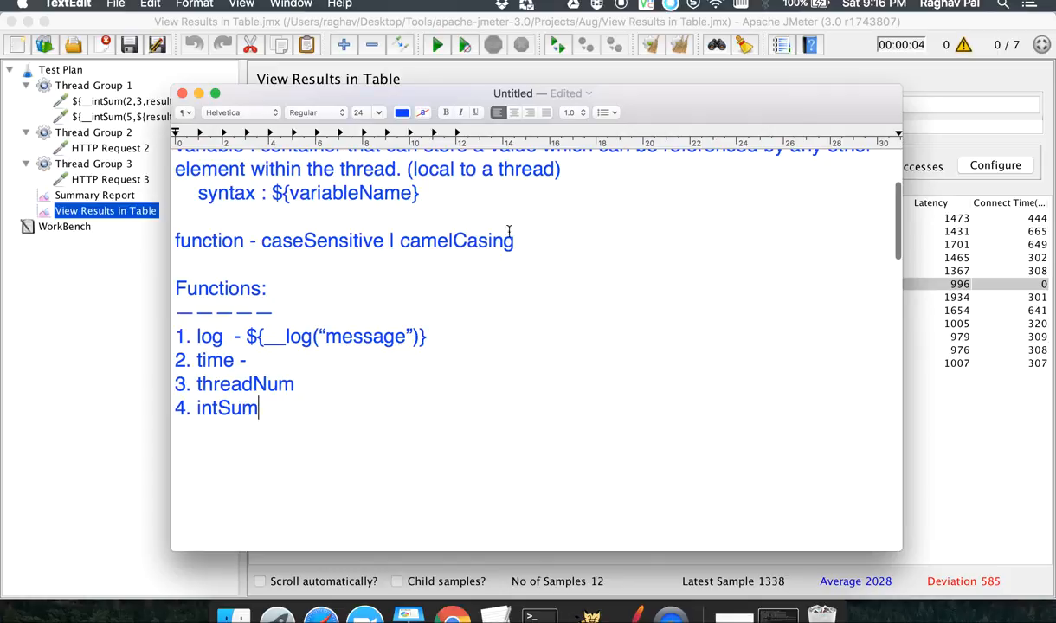
left_click(939, 166)
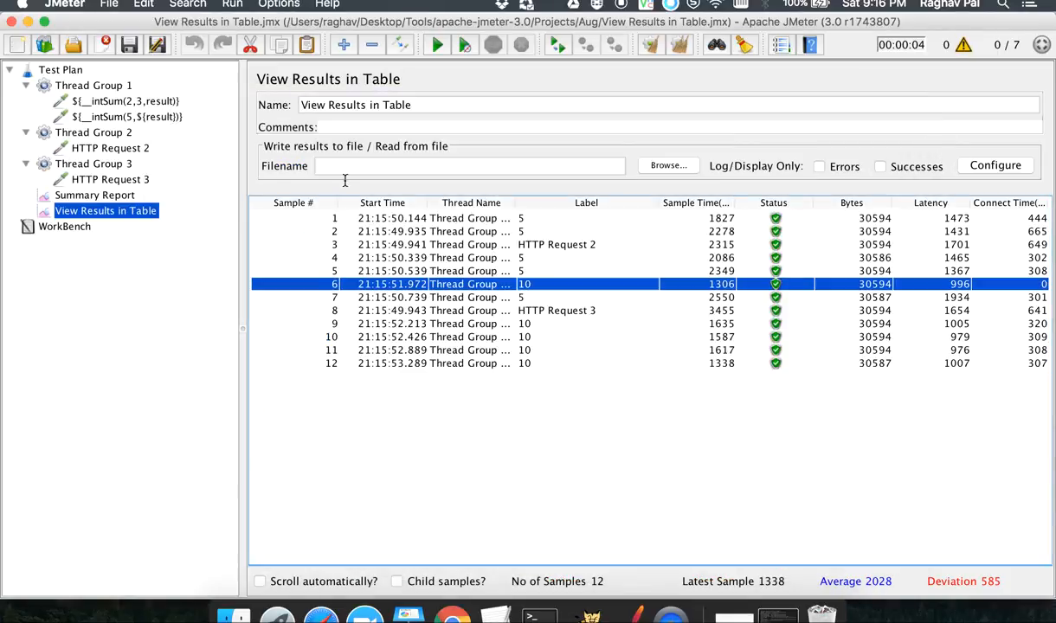
Open the Function Helper dialog and browse its list of available functions, keeping __intSum chosen.
left_click(278, 6)
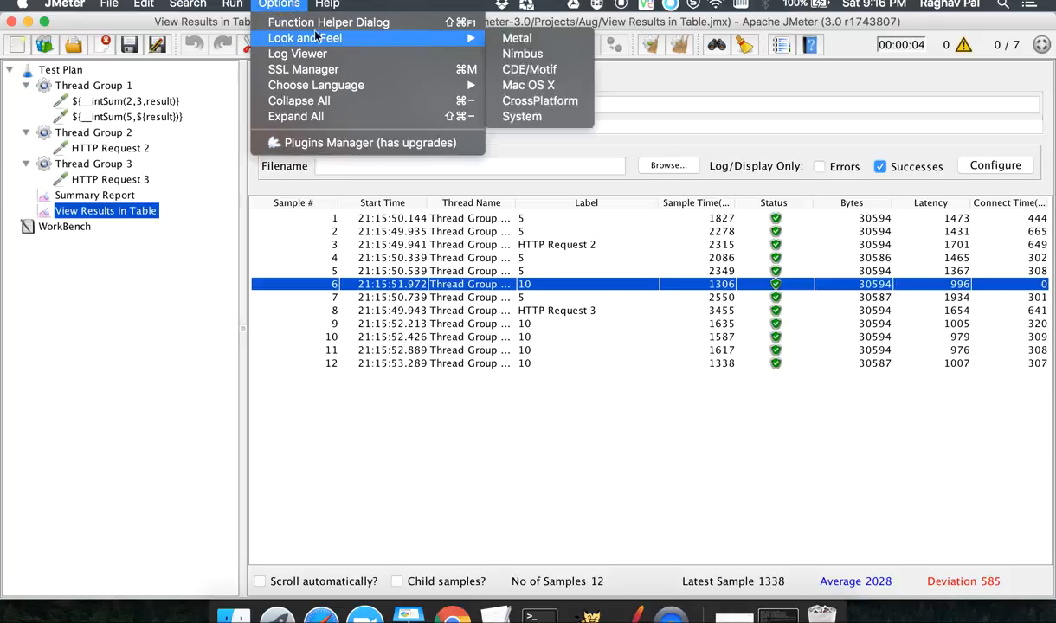
left_click(354, 24)
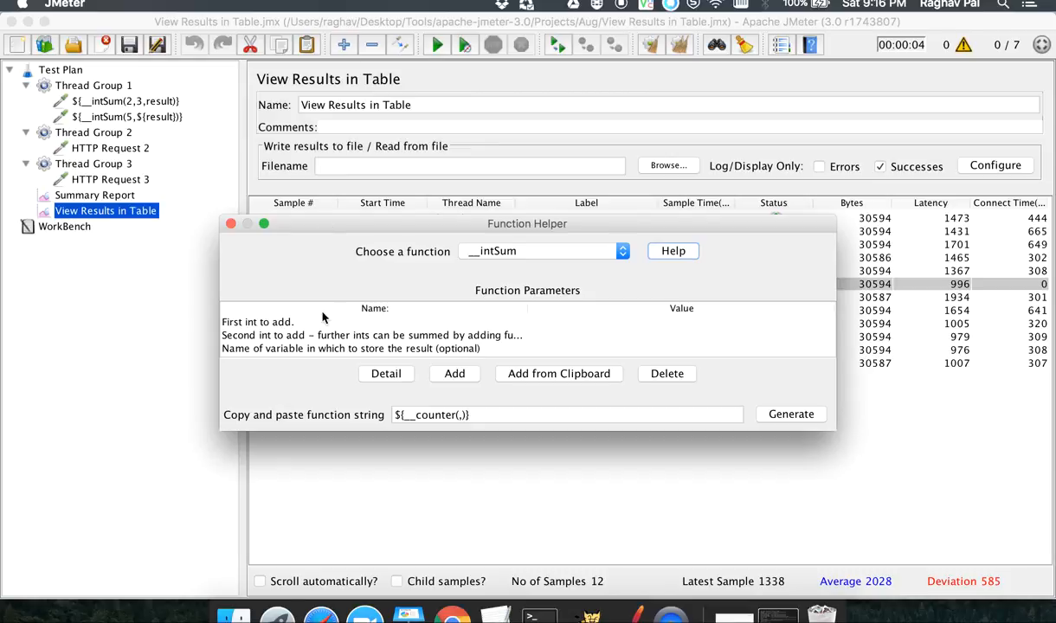
left_click_drag(524, 223, 523, 128)
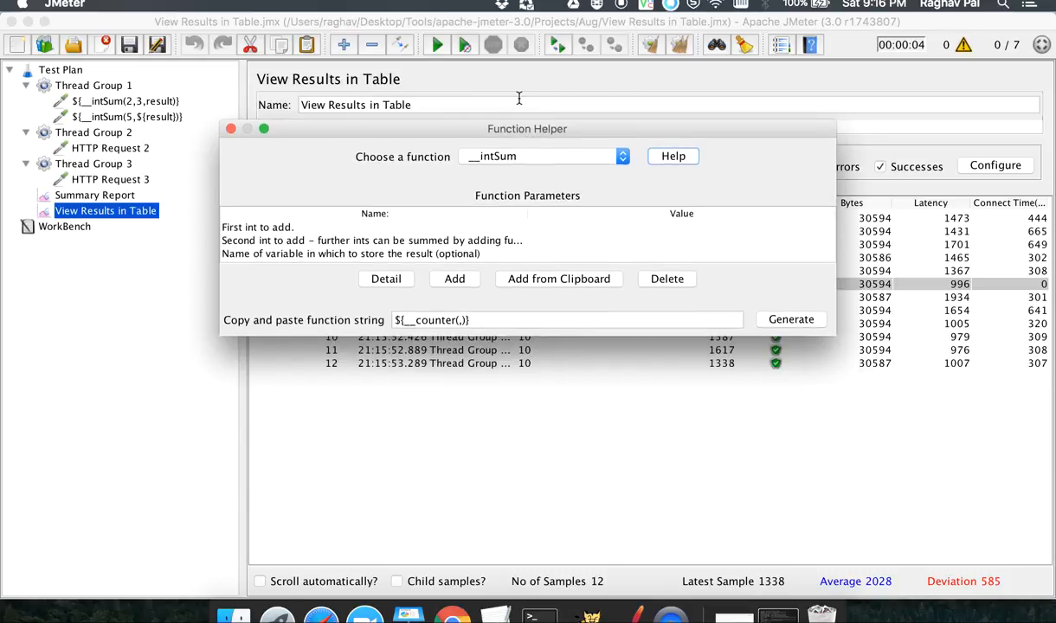
left_click(618, 161)
scroll(527, 260, "down", 10)
scroll(528, 265, "up", 8)
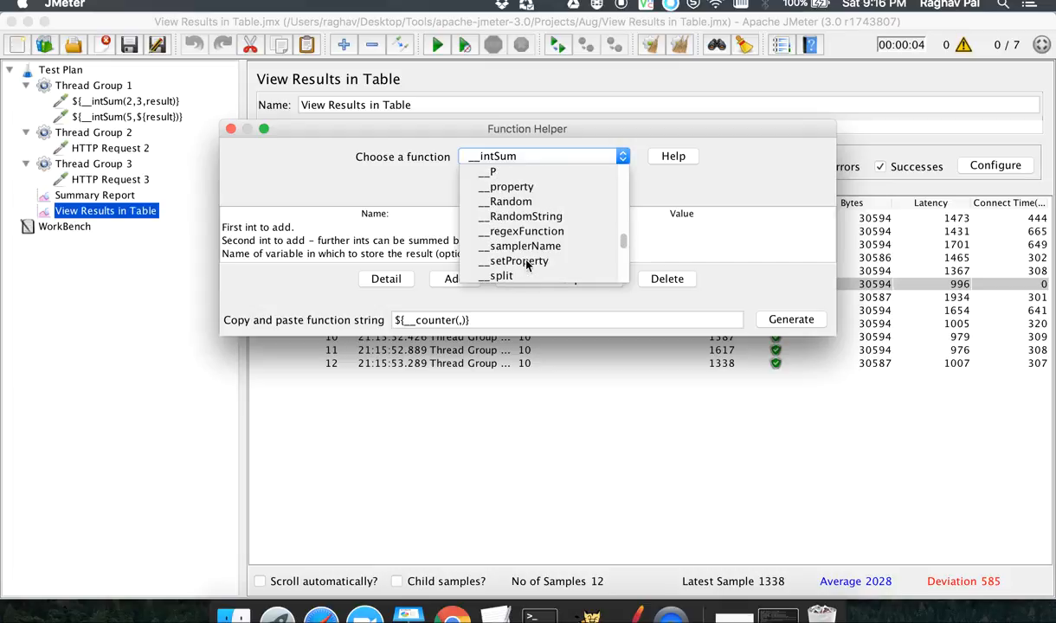
scroll(528, 264, "up", 3)
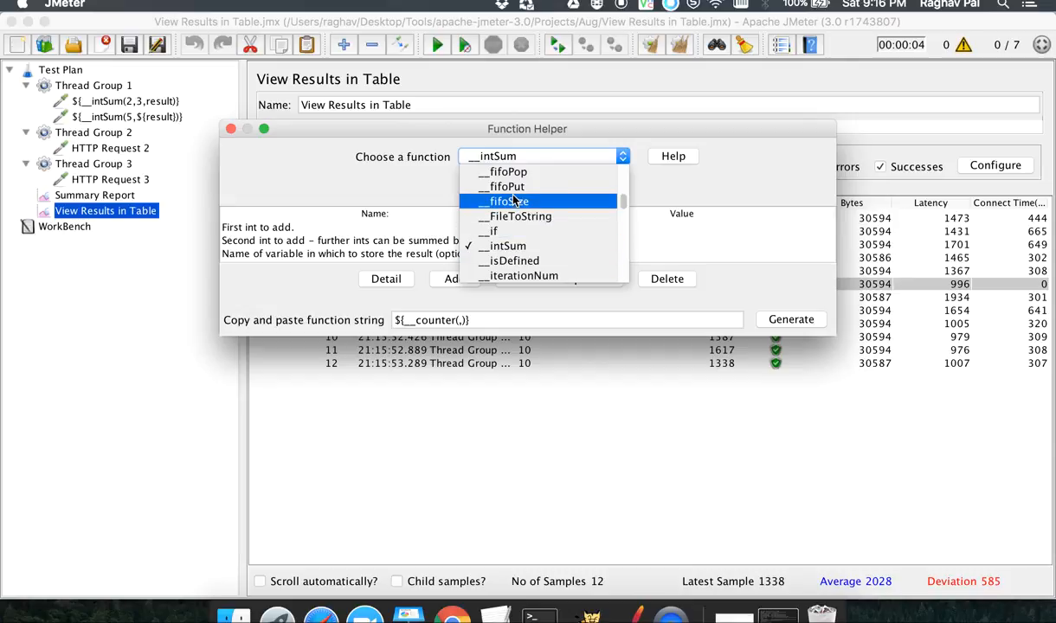
scroll(515, 195, "down", 2)
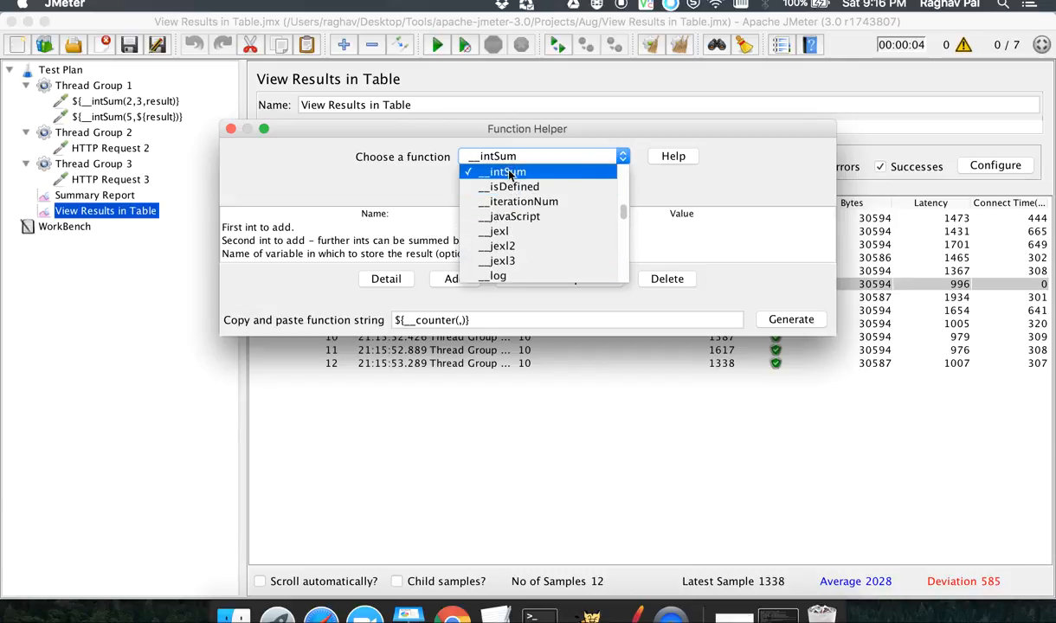
left_click(489, 171)
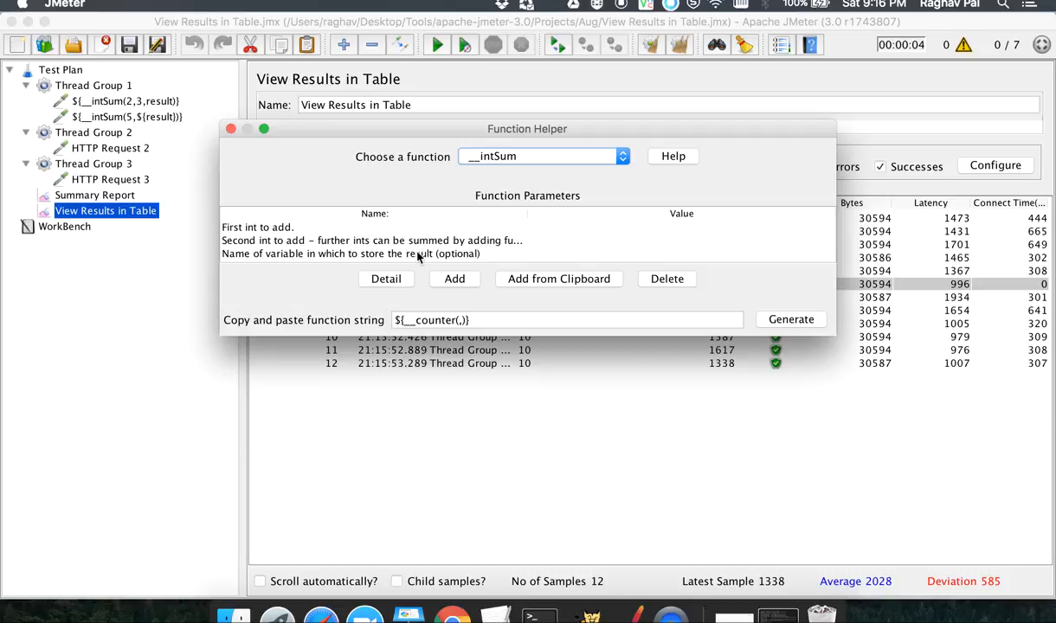
Open the help for __intSum and review its example expressions, including the one using ${MYVAR}.
left_click(674, 157)
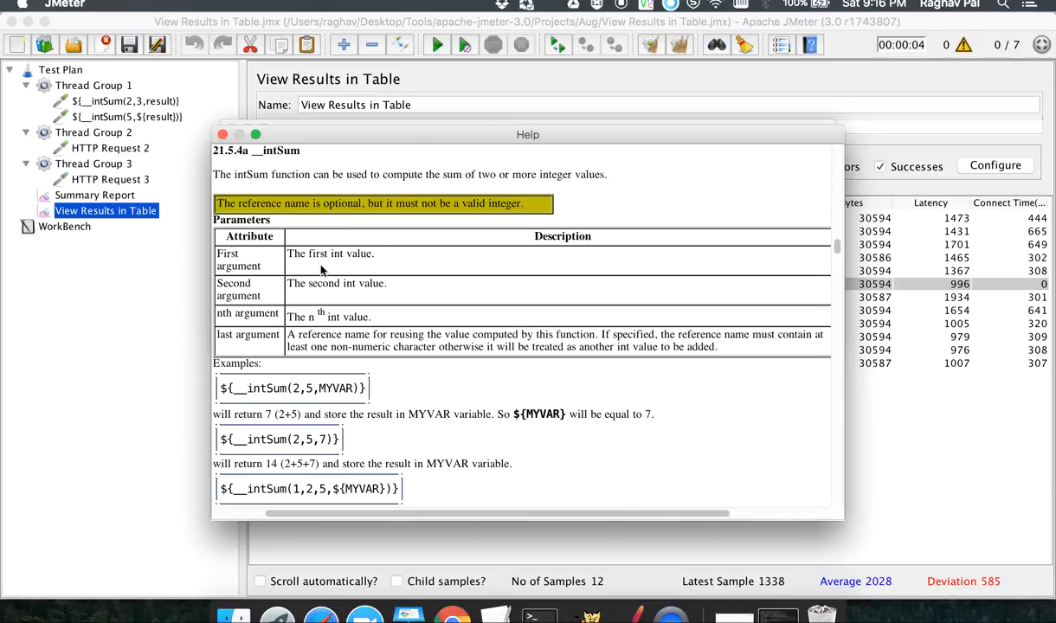
left_click_drag(234, 383, 364, 384)
left_click_drag(234, 439, 333, 439)
scroll(329, 439, "down", 10)
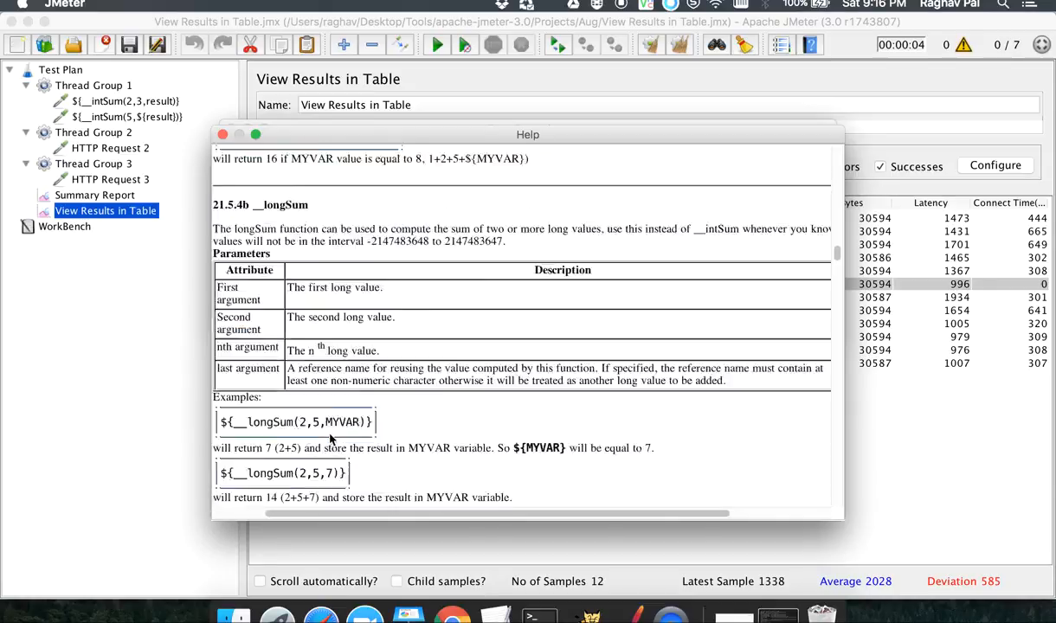
scroll(329, 440, "up", 10)
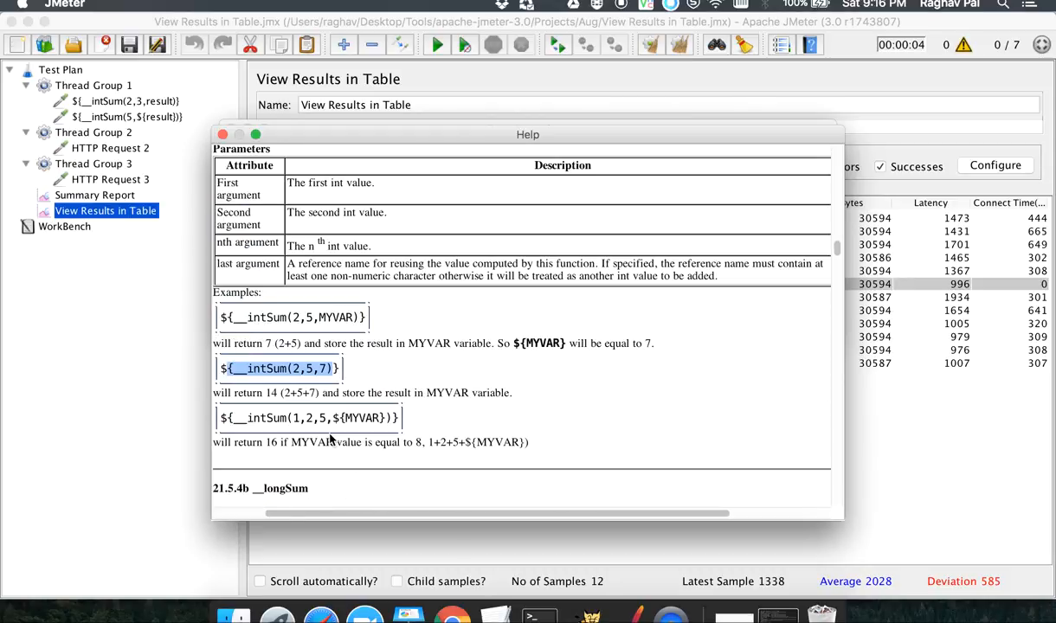
left_click_drag(397, 418, 298, 418)
Look through the help's list of functions grouped by type and follow the intSum entry to its reference section.
scroll(374, 269, "up", 15)
scroll(373, 269, "right", 3)
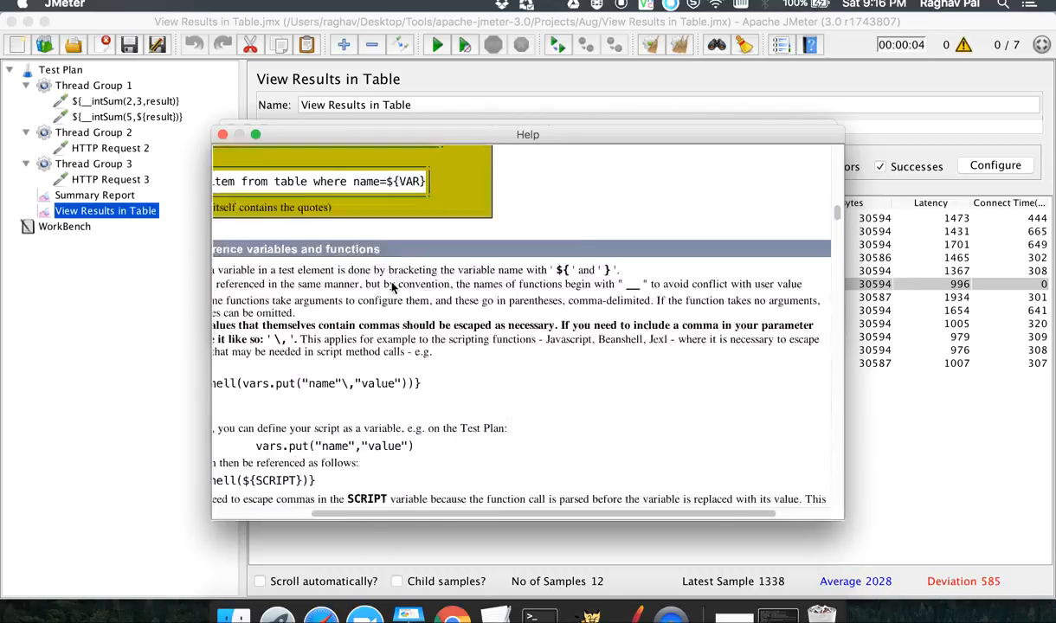
scroll(391, 288, "down", 10)
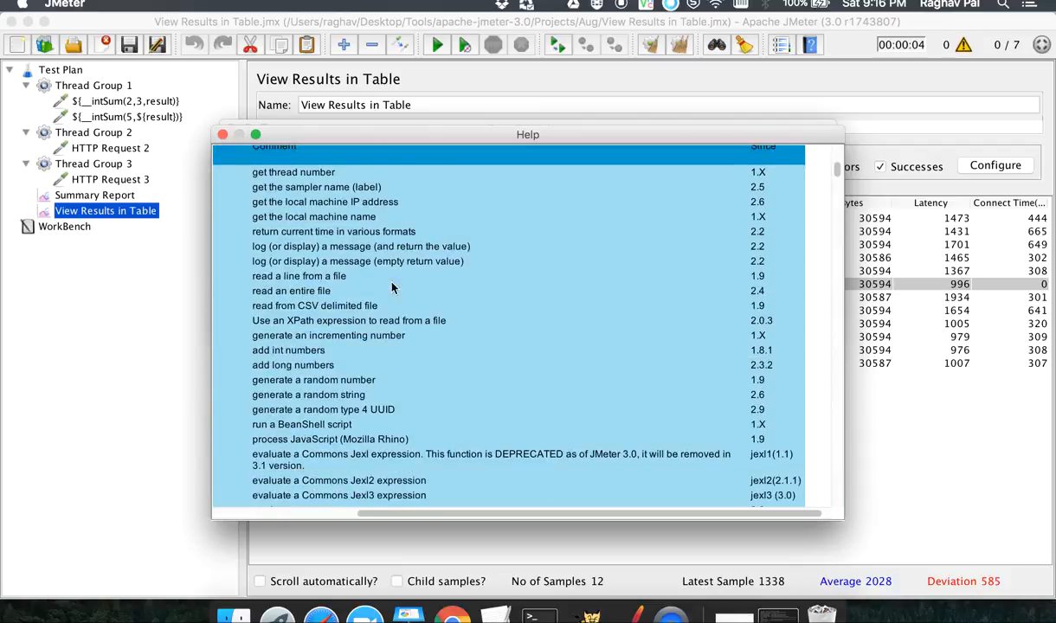
scroll(295, 279, "left", 5)
scroll(296, 279, "up", 8)
scroll(296, 280, "down", 5)
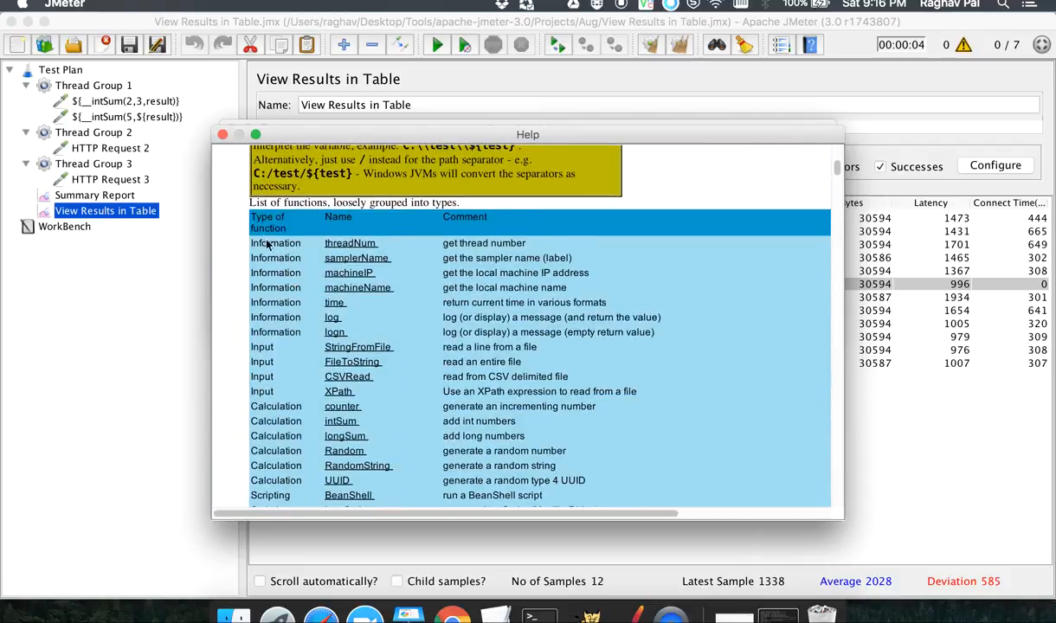
scroll(295, 334, "down", 2)
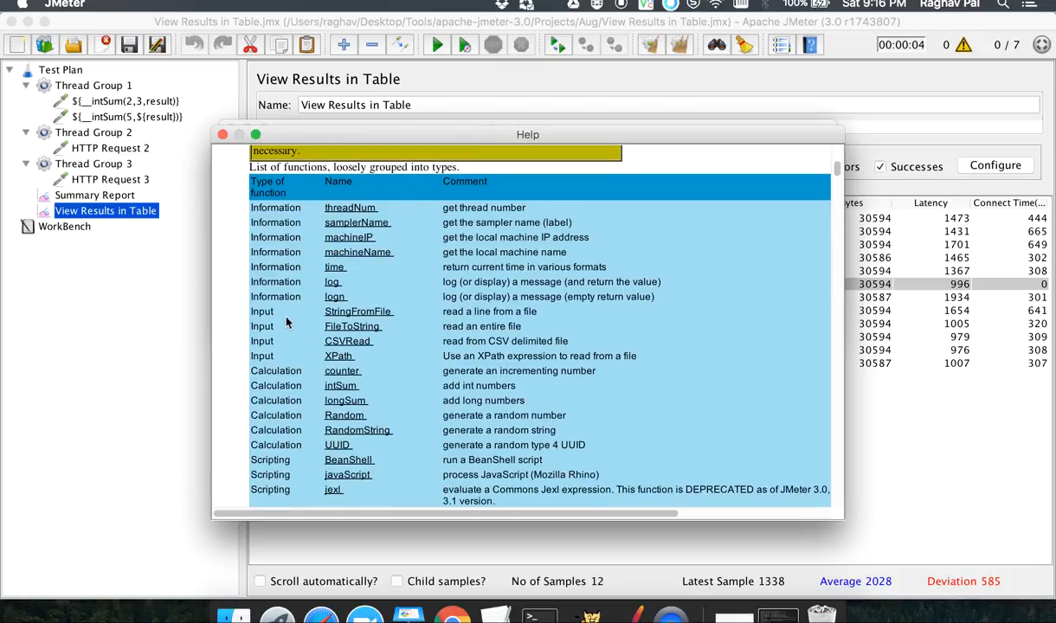
scroll(286, 350, "down", 15)
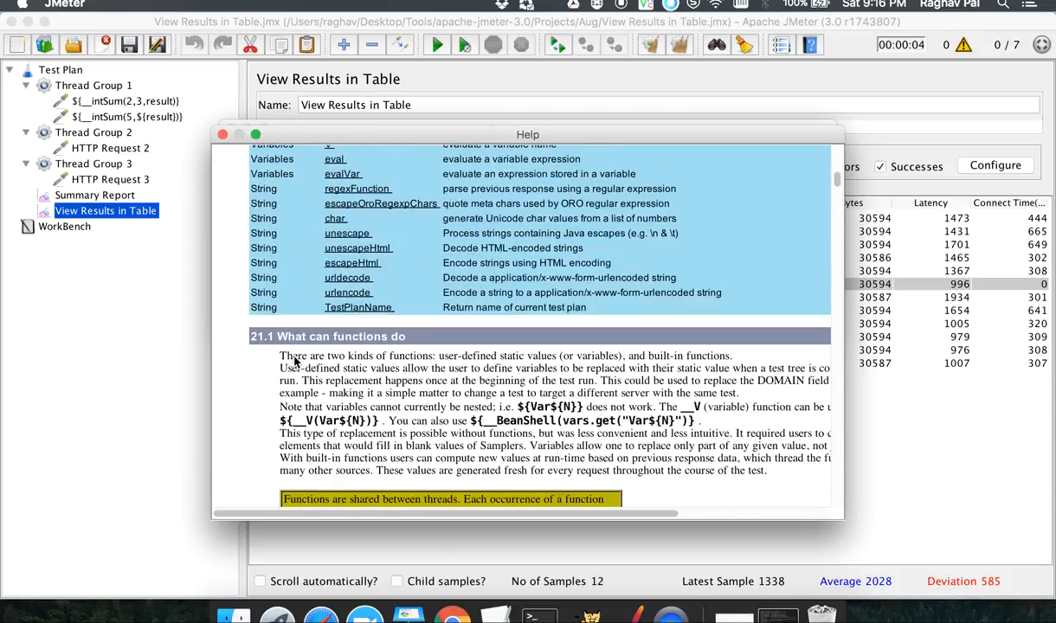
scroll(295, 363, "up", 2)
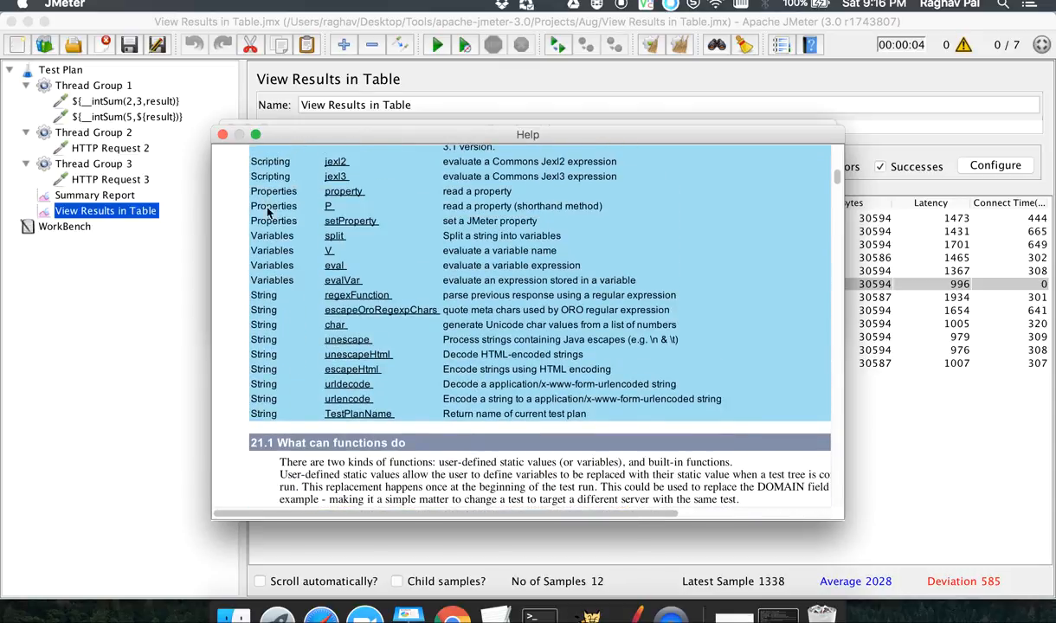
scroll(275, 233, "up", 14)
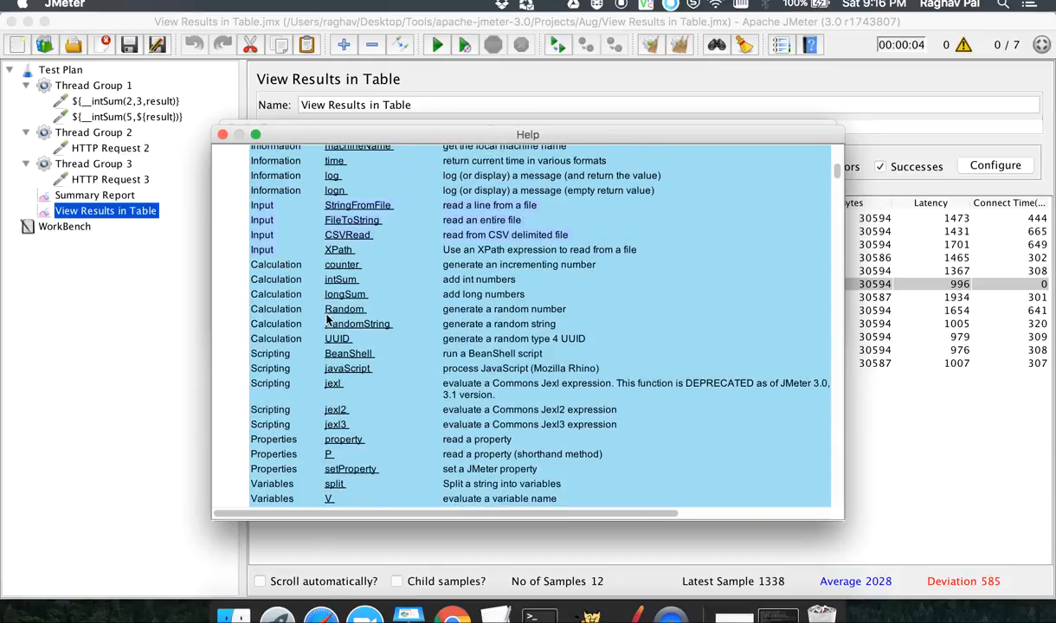
left_click(329, 279)
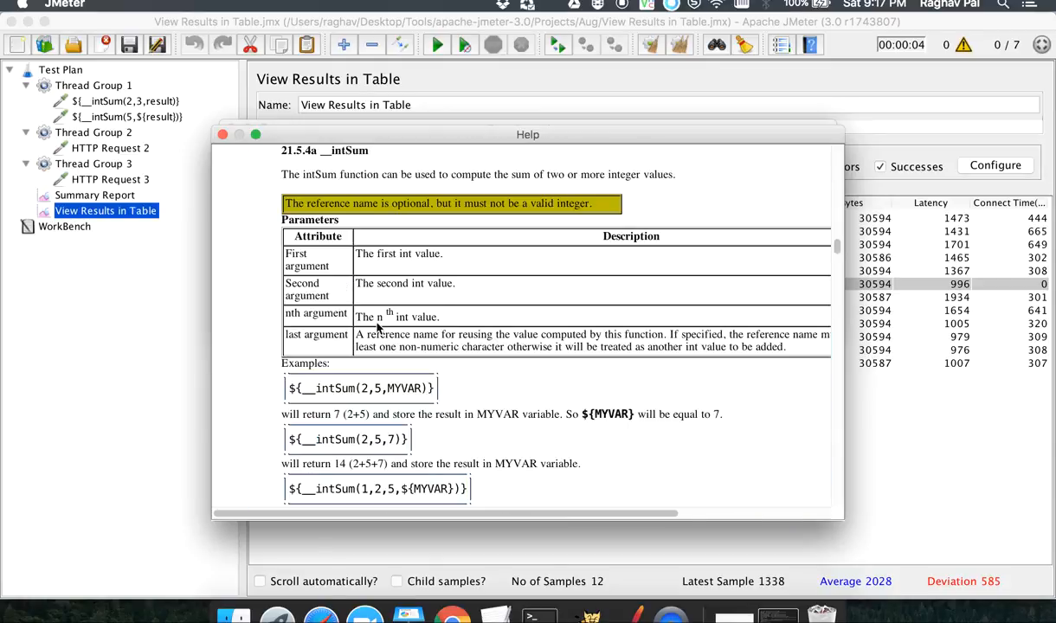
scroll(377, 326, "down", 20)
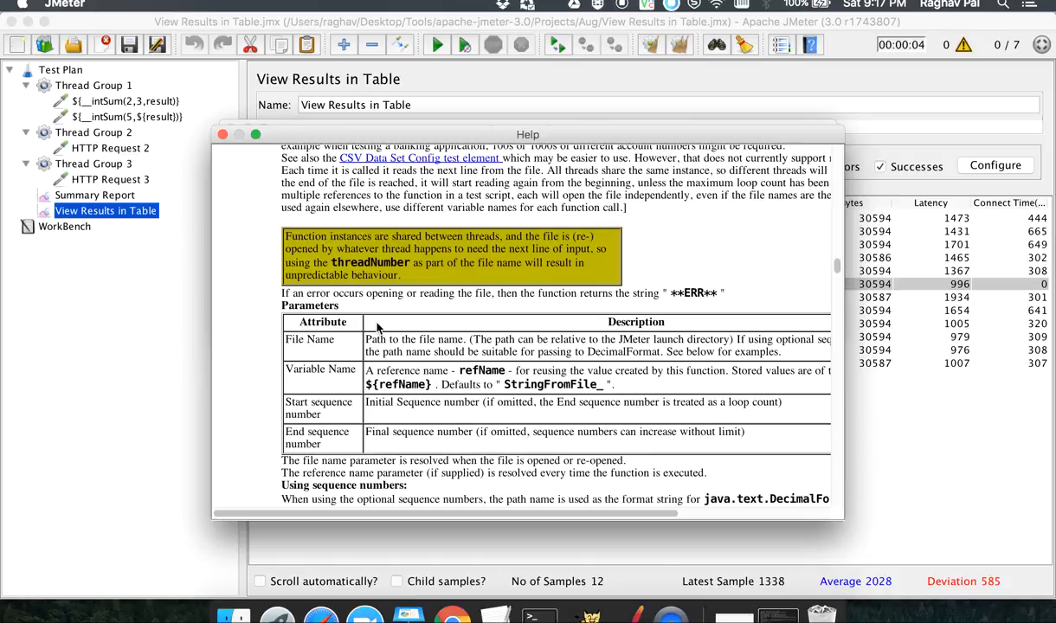
Switch to Chrome, search for "apache jmeter" in a new tab and open the jmeter.apache.org site.
key("super+Tab")
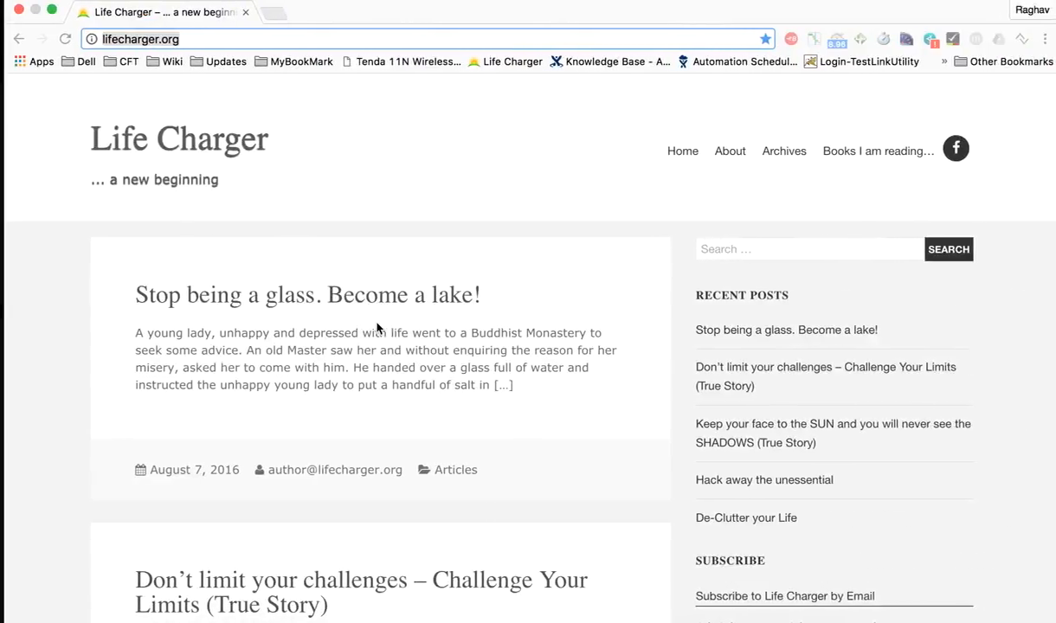
left_click(266, 12)
type("apa")
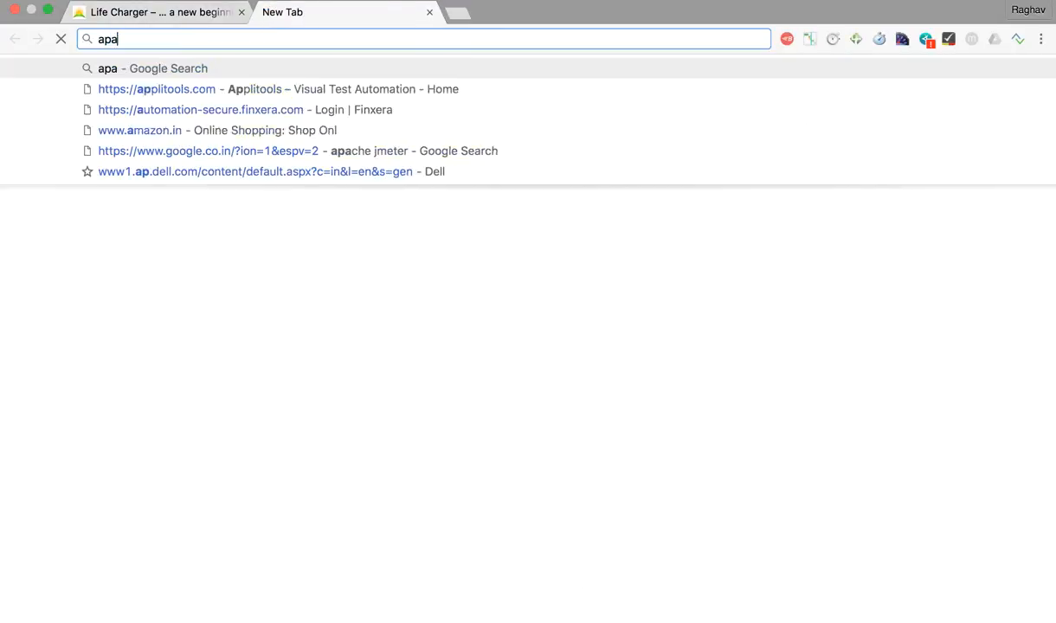
type("che jmeter")
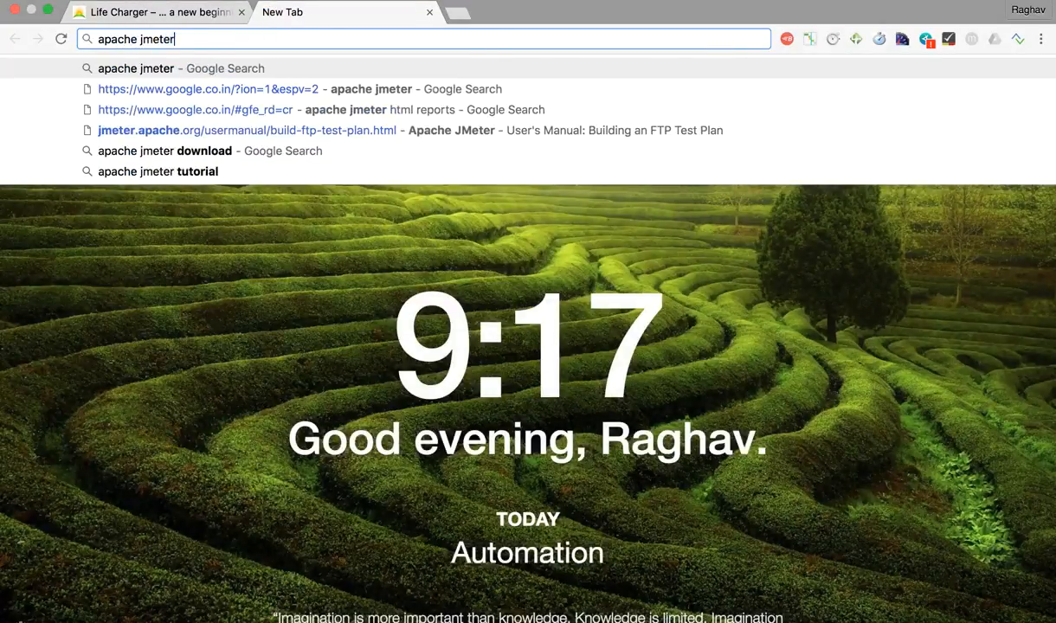
key("Return")
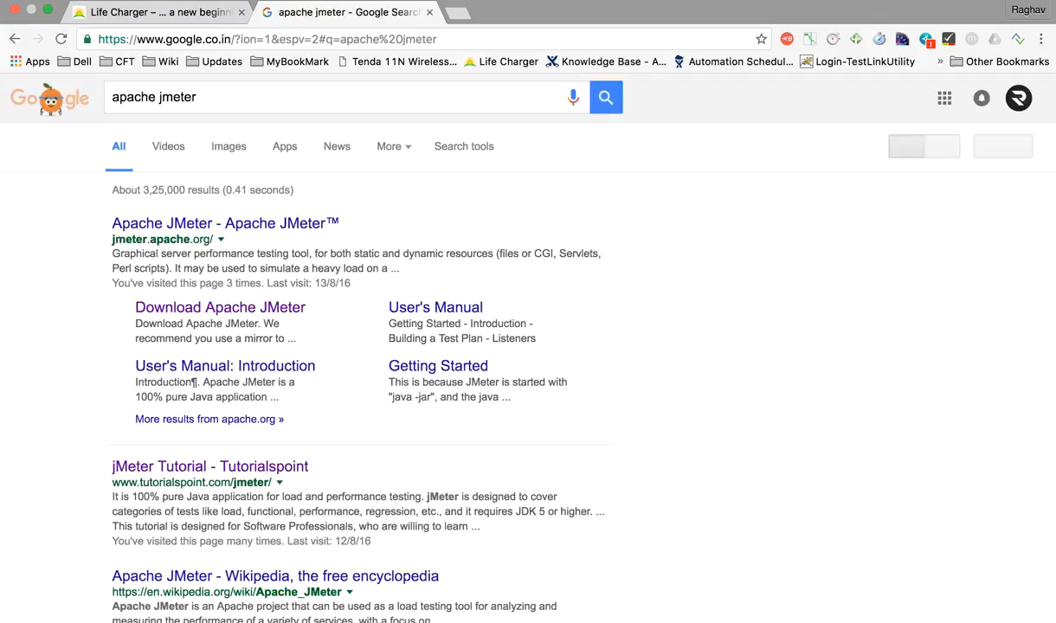
left_click(146, 216)
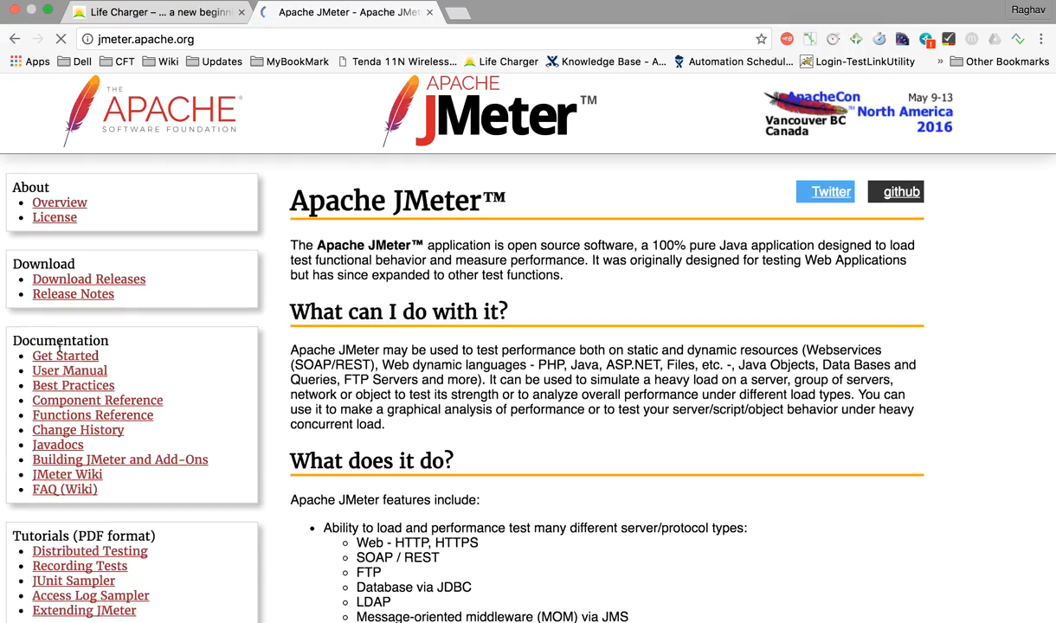
Open the User Manual on the JMeter site and go to the function list in its section 21, Functions.
left_click(61, 372)
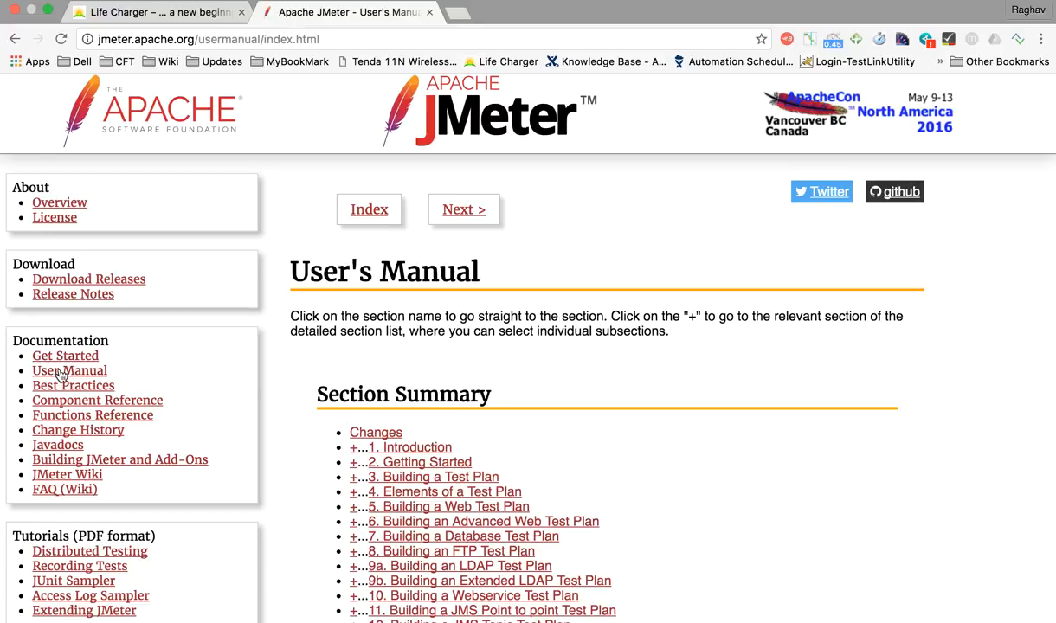
scroll(501, 472, "down", 4)
scroll(501, 474, "down", 1)
left_click(420, 568)
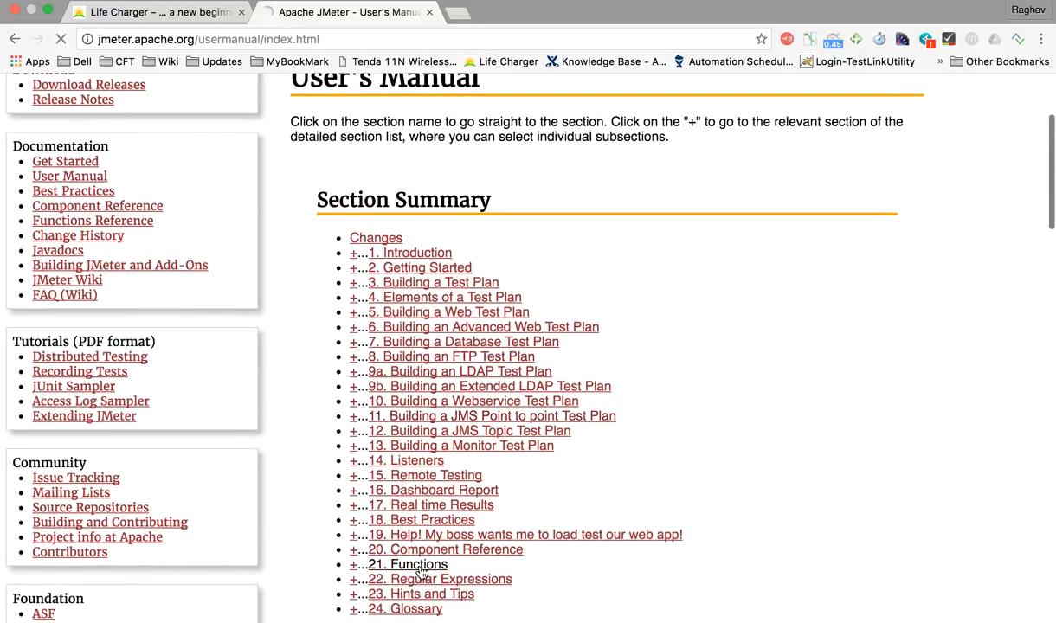
scroll(439, 430, "down", 10)
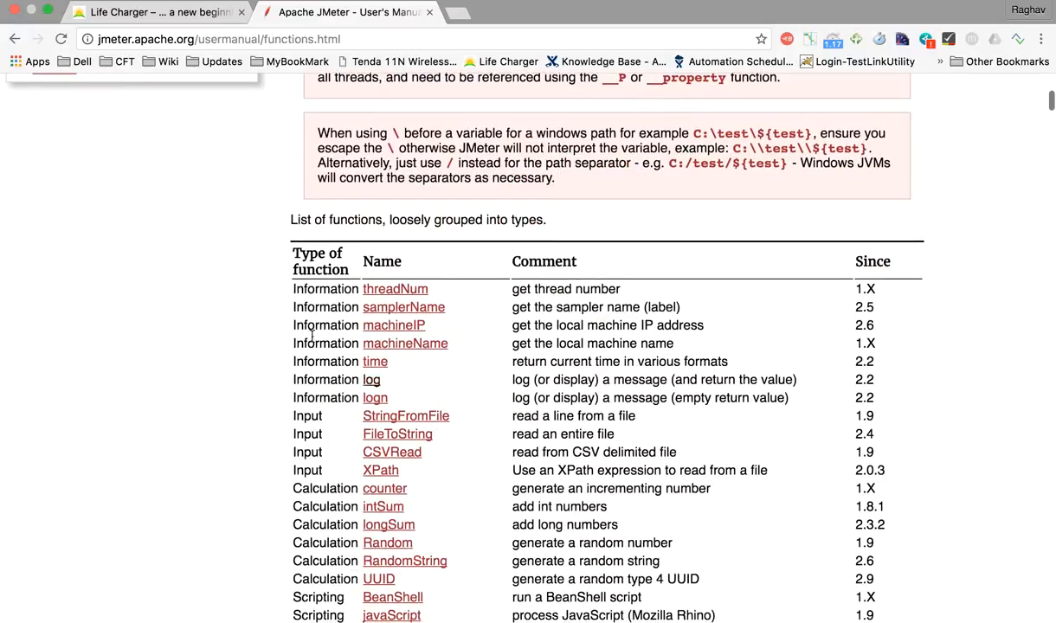
Review the Information, Input and Calculation functions in the online list, including threadNum, log and intSum.
left_click_drag(264, 284, 445, 392)
left_click(384, 367)
double_click(371, 379)
left_click_drag(428, 289, 362, 289)
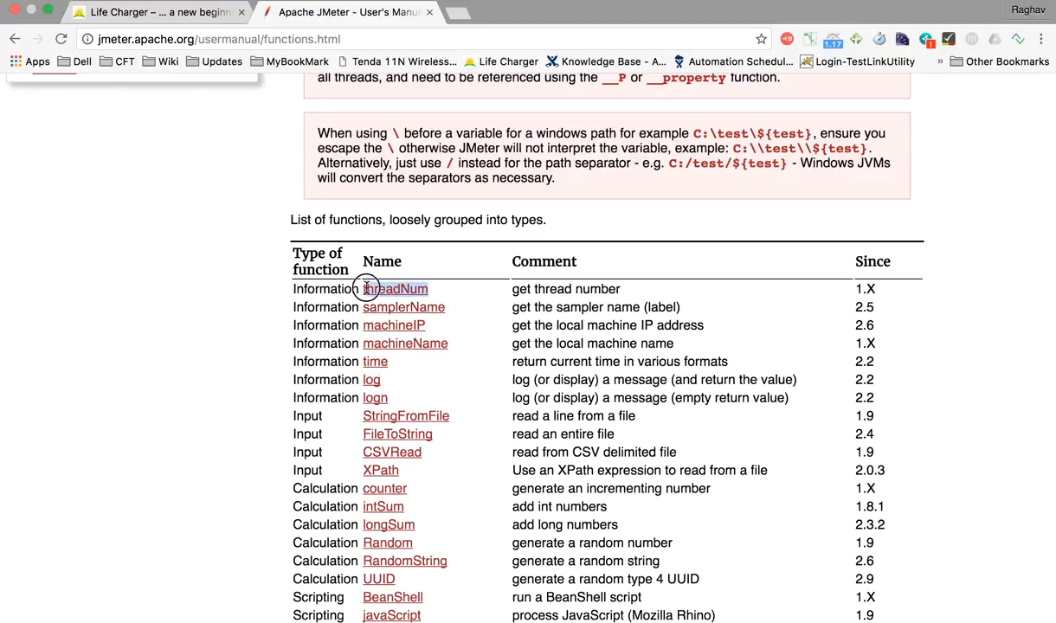
left_click_drag(286, 395, 322, 464)
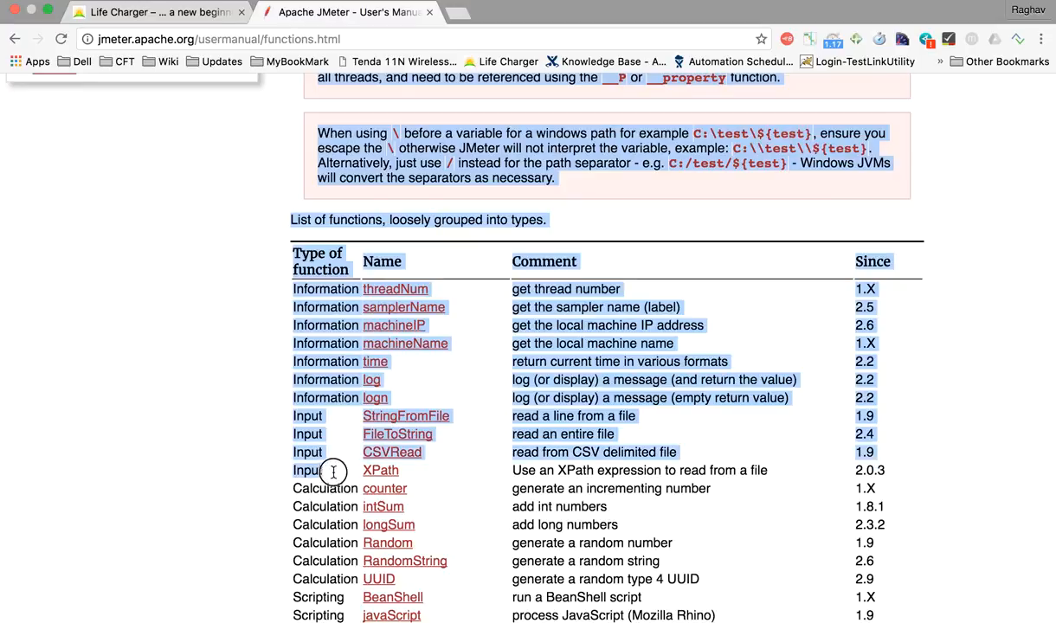
scroll(312, 432, "down", 3)
left_click_drag(280, 383, 364, 487)
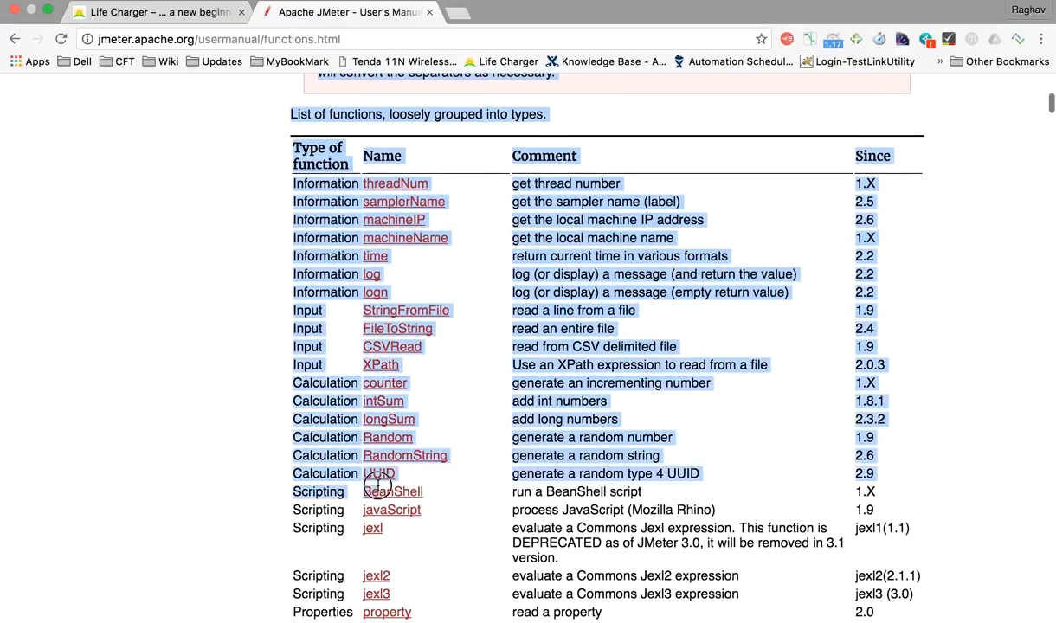
left_click(438, 404)
left_click_drag(429, 401, 374, 400)
Look through the Scripting, Properties, Variables and String functions in the rest of the online list.
scroll(317, 431, "down", 2)
scroll(317, 430, "down", 4)
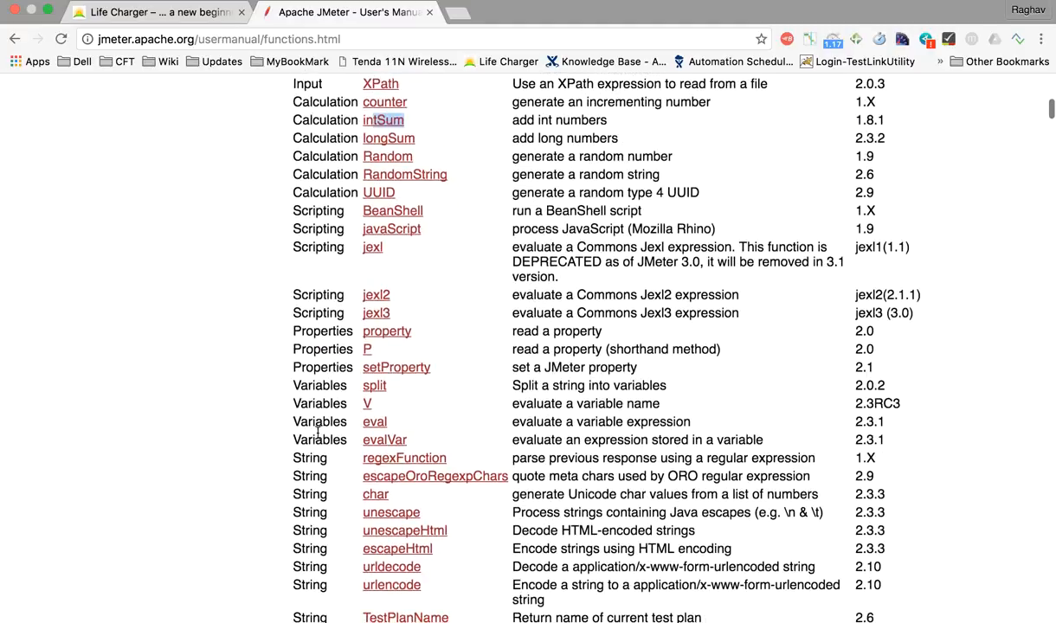
scroll(318, 433, "down", 4)
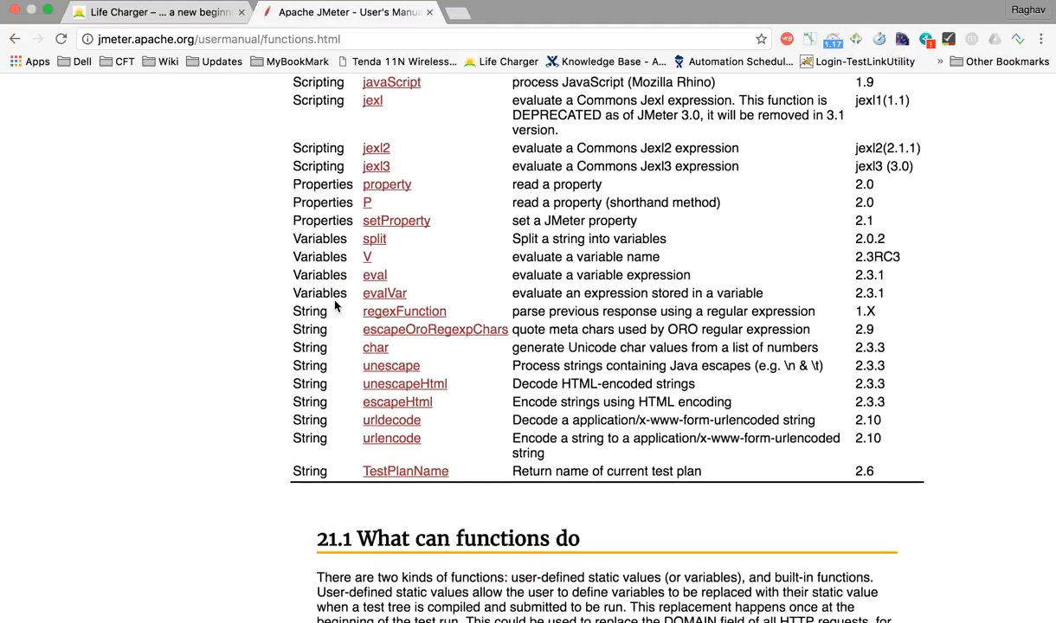
scroll(335, 304, "up", 5)
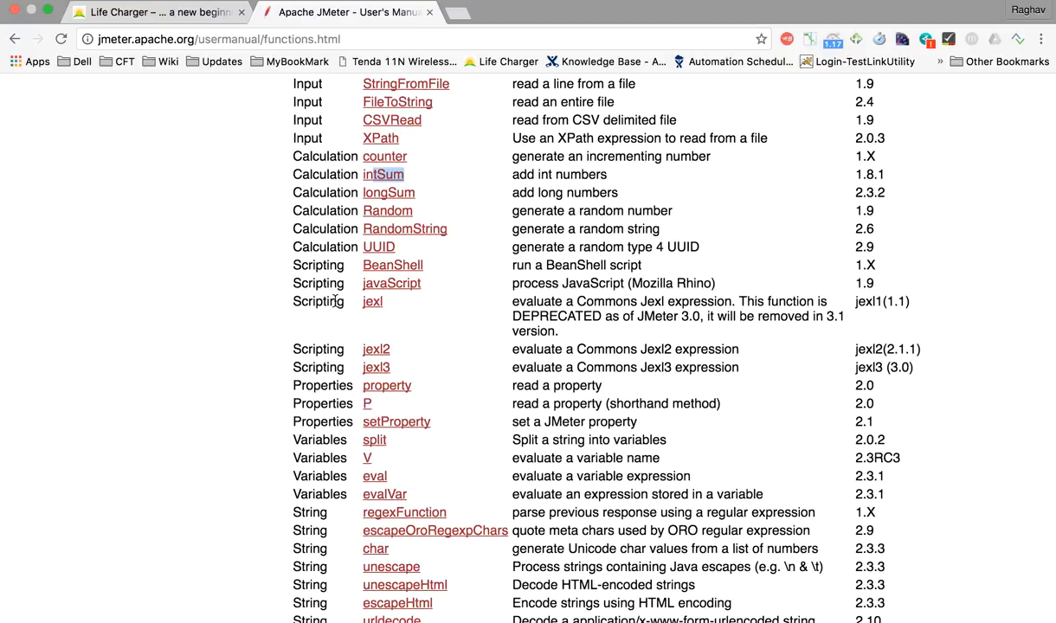
scroll(335, 302, "up", 2)
left_click_drag(235, 125, 356, 485)
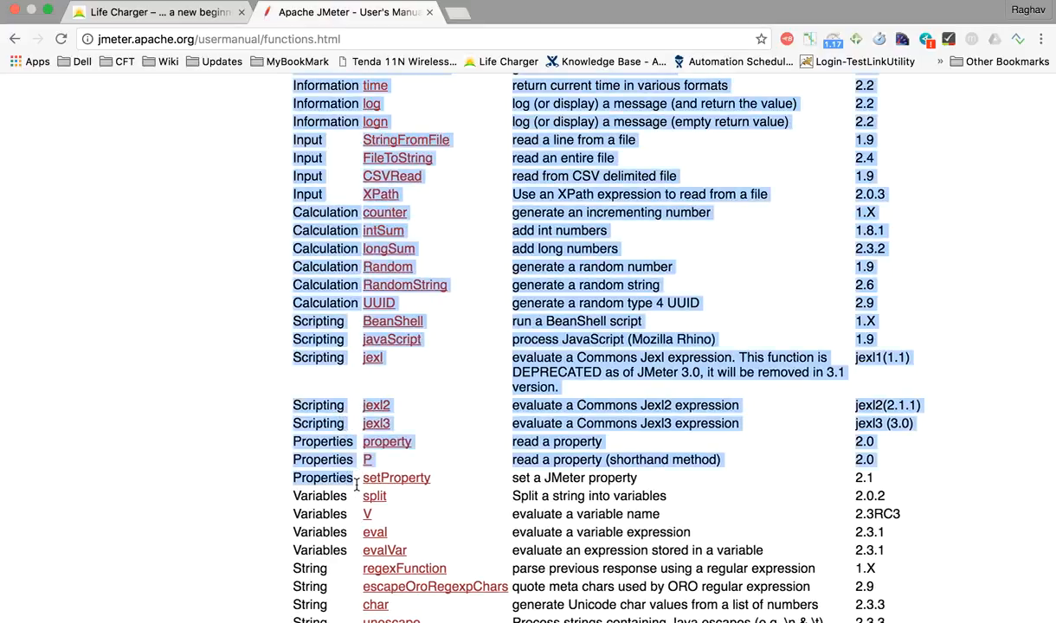
Switch back to JMeter and close the Help window and the Function Helper dialog.
key("ctrl+Left")
scroll(381, 320, "up", 5)
scroll(381, 320, "up", 20)
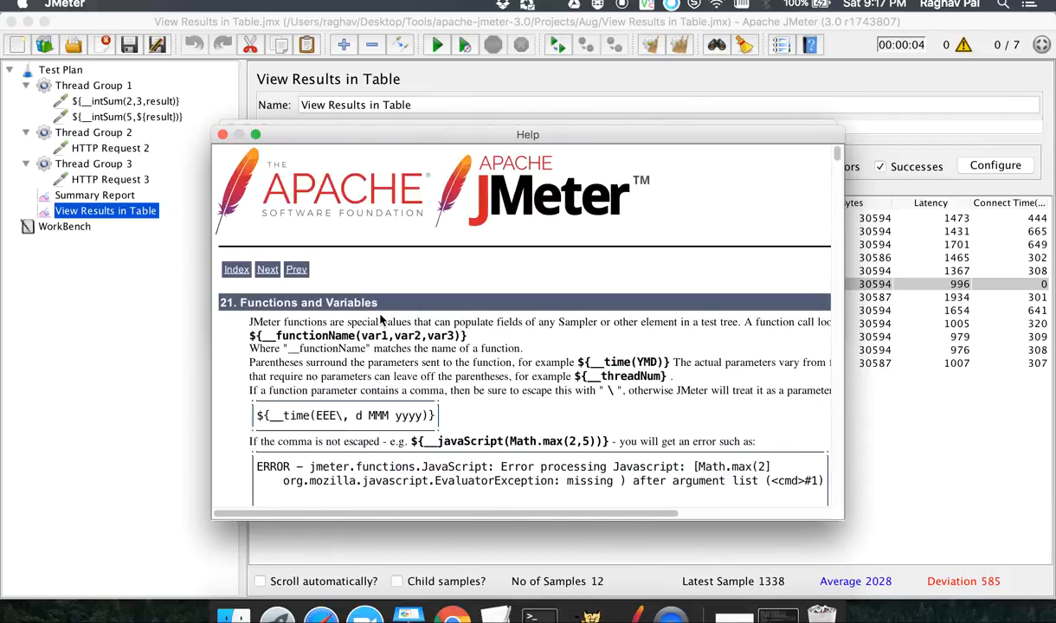
scroll(381, 321, "down", 15)
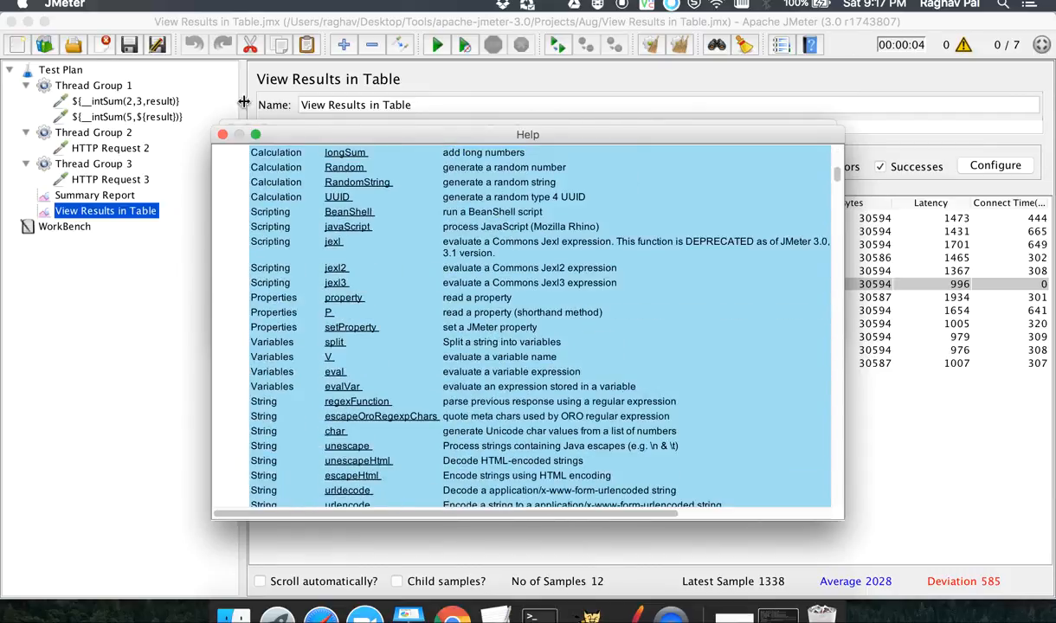
left_click(223, 134)
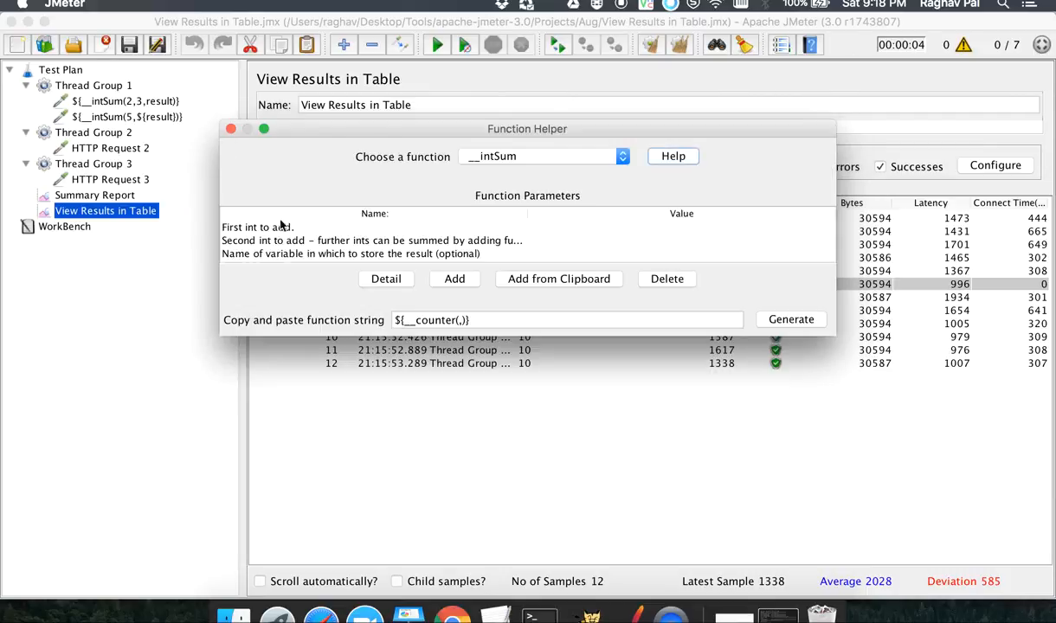
left_click(231, 129)
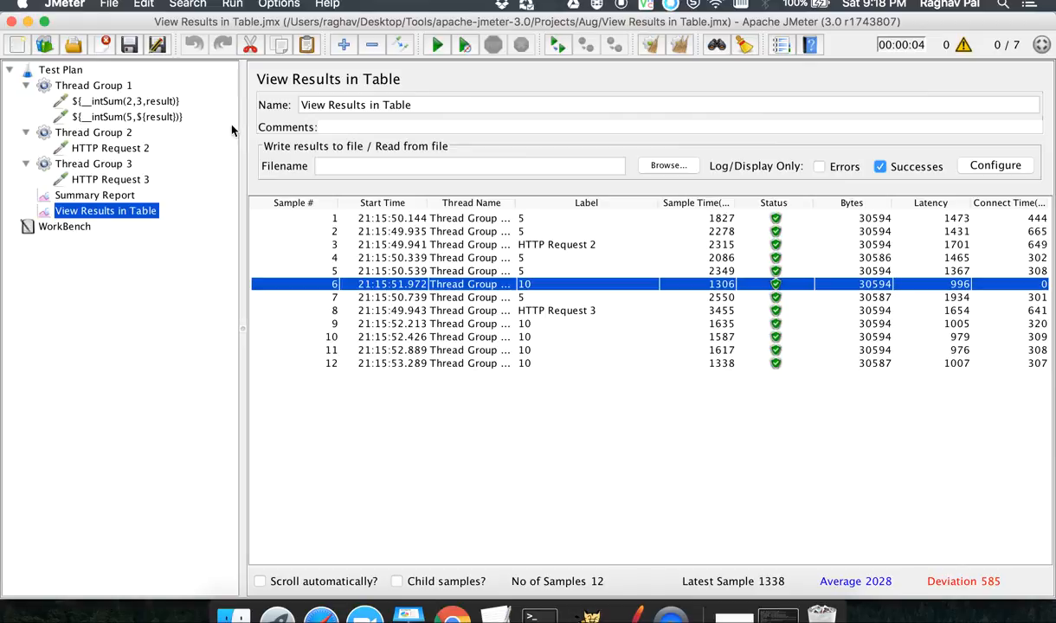